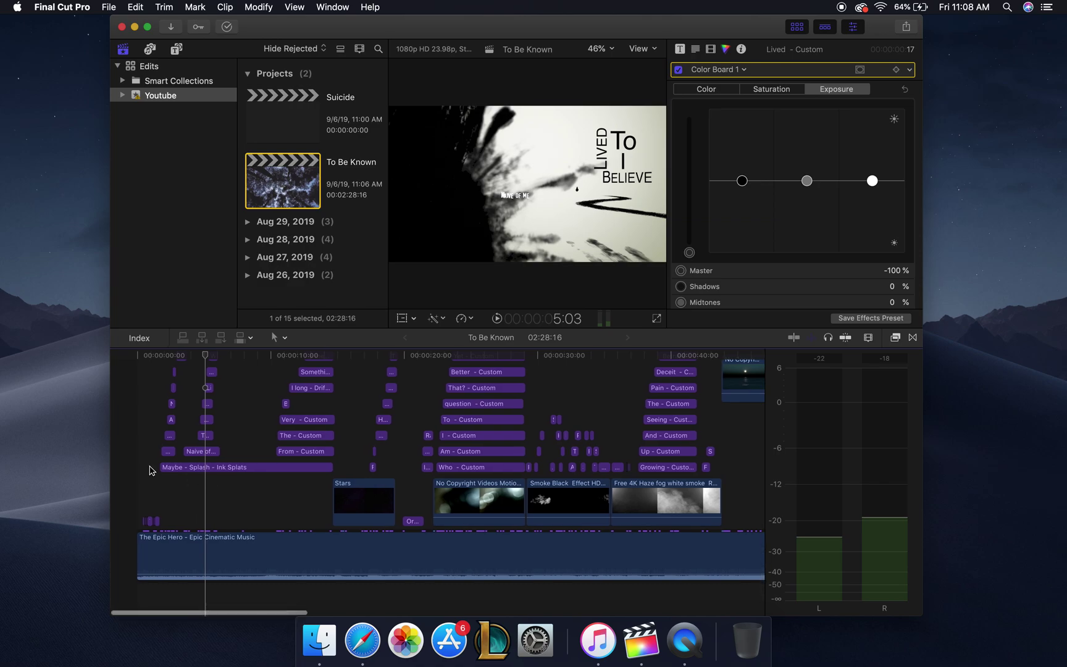
Play the To Be Known project from its start up to the "Suffering" title over the Stars clip.
click(136, 471)
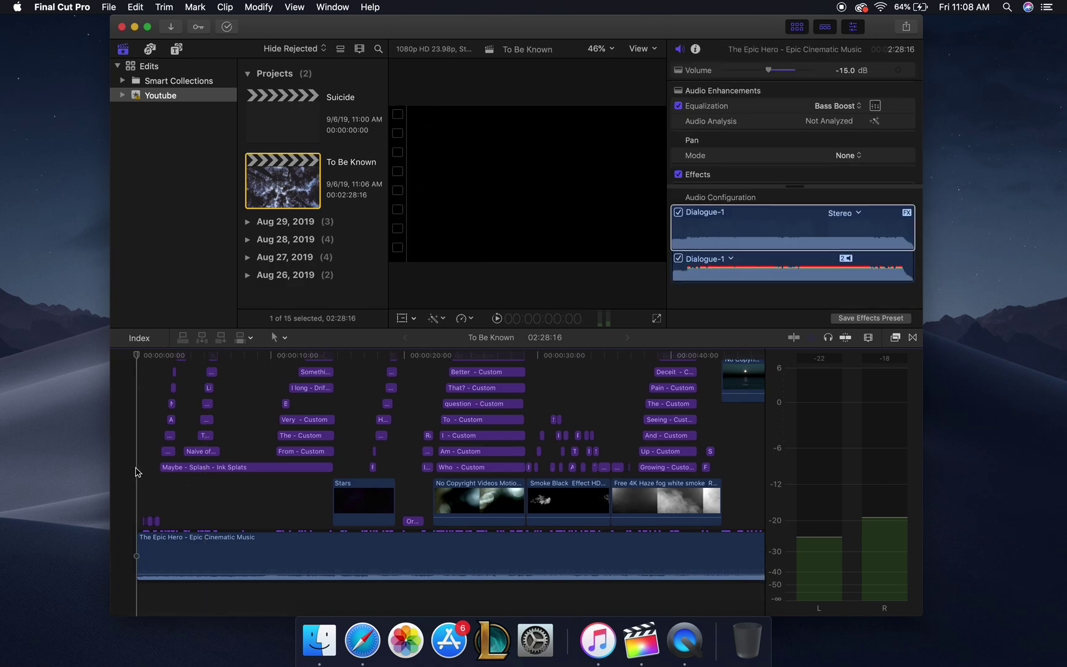
scroll(136, 471, up, 5)
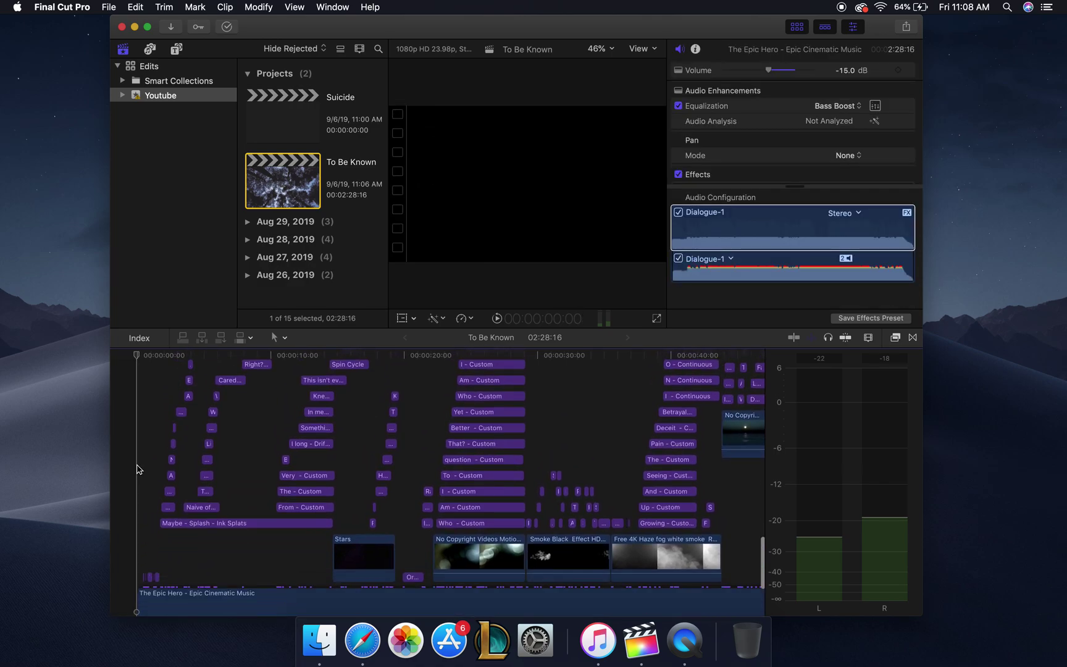
scroll(137, 469, down, 3)
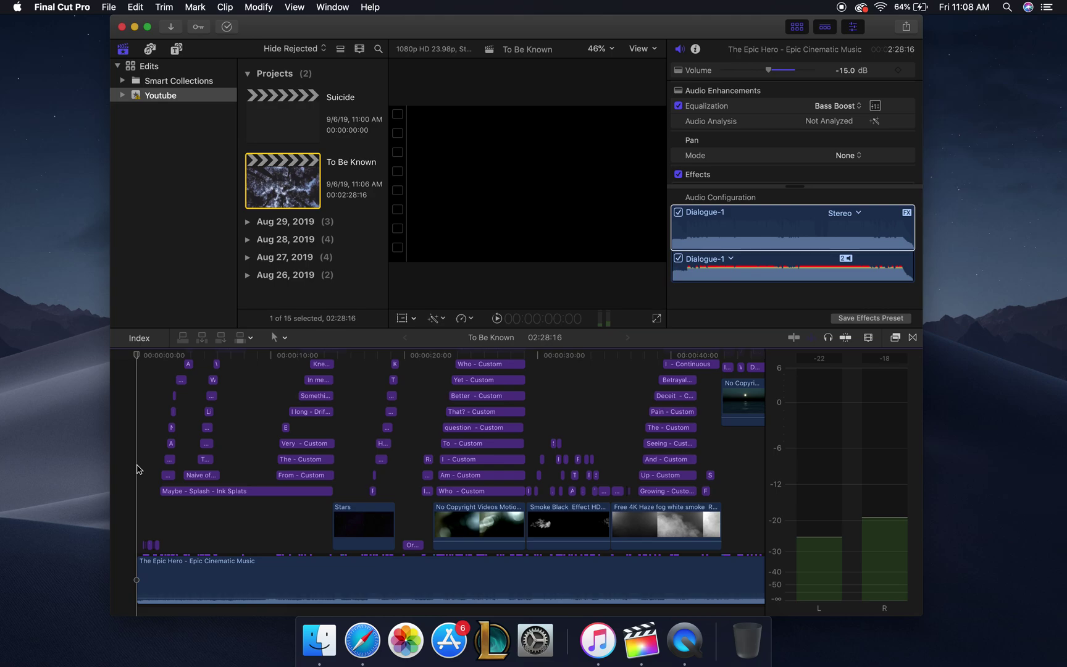
scroll(137, 470, down, 2)
scroll(138, 470, up, 5)
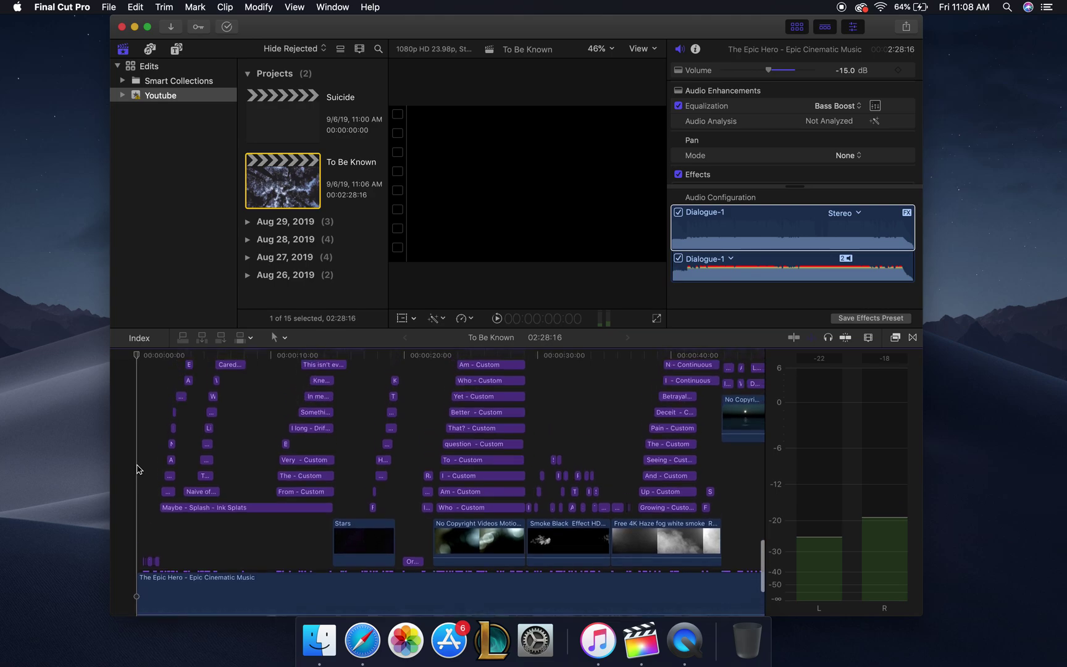
key(space)
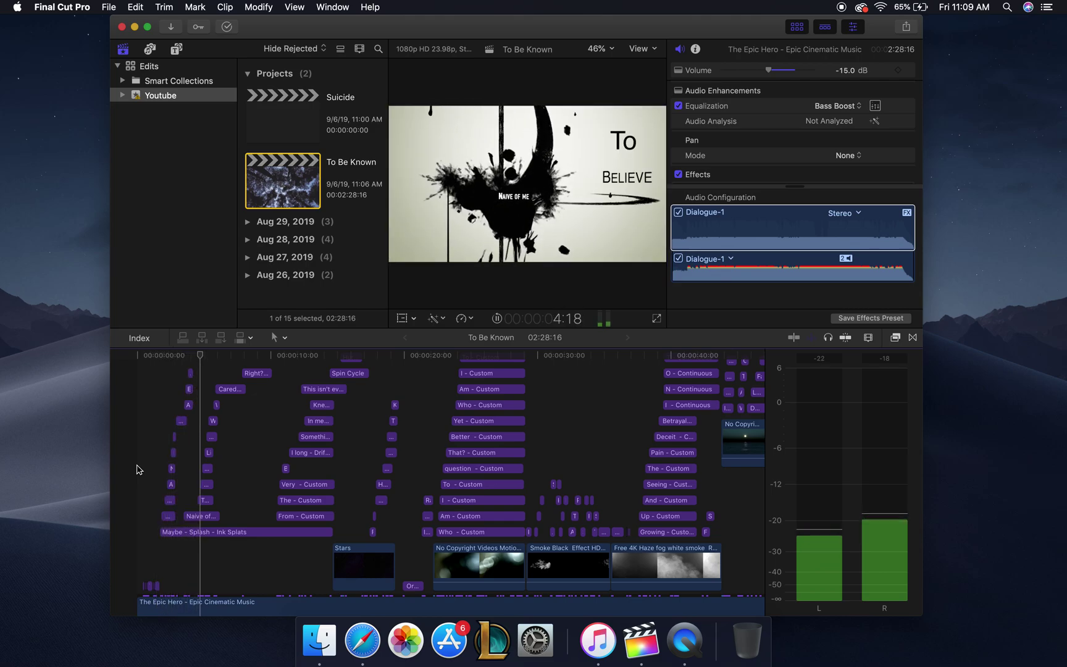
scroll(255, 464, up, 2)
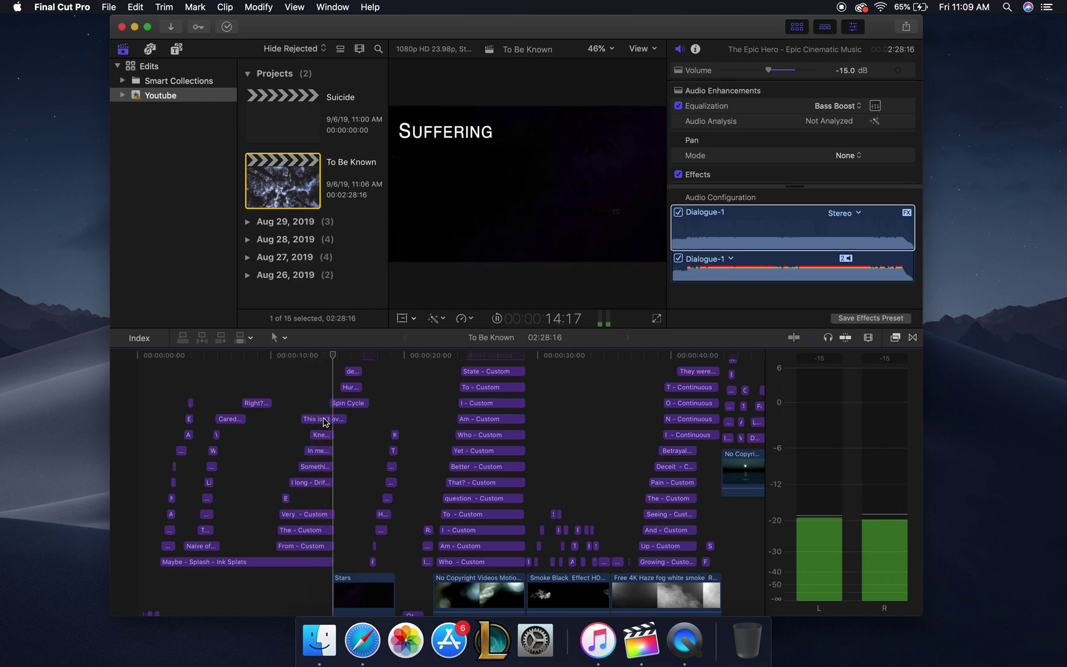
key(space)
scroll(216, 446, down, 5)
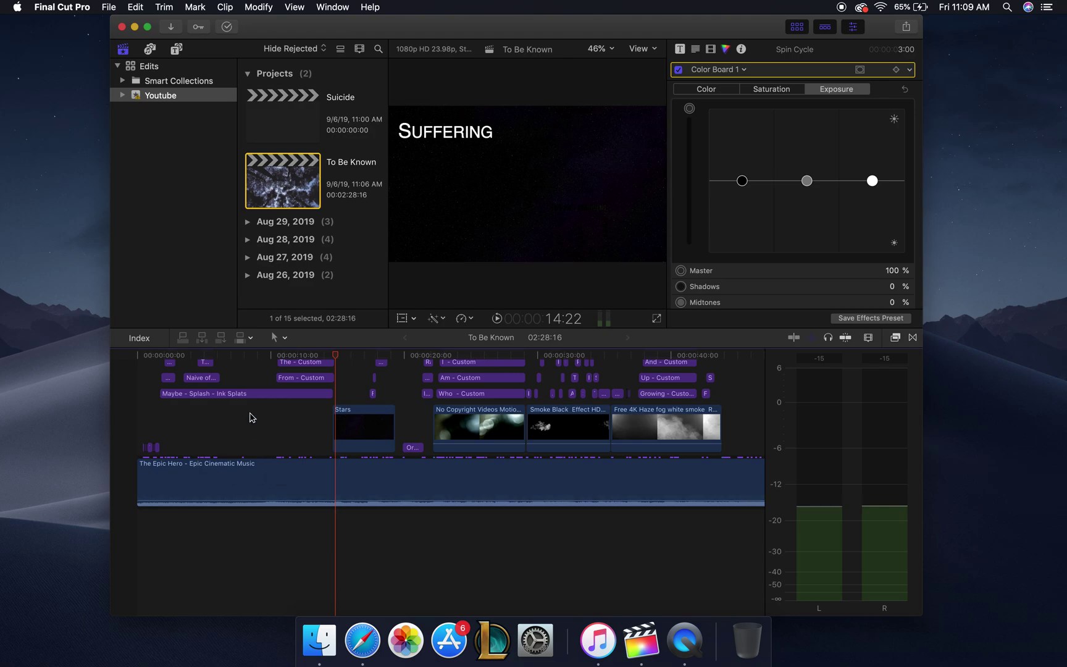
Play back the opening "To Be Known" title near the start of the timeline.
scroll(250, 426, up, 3)
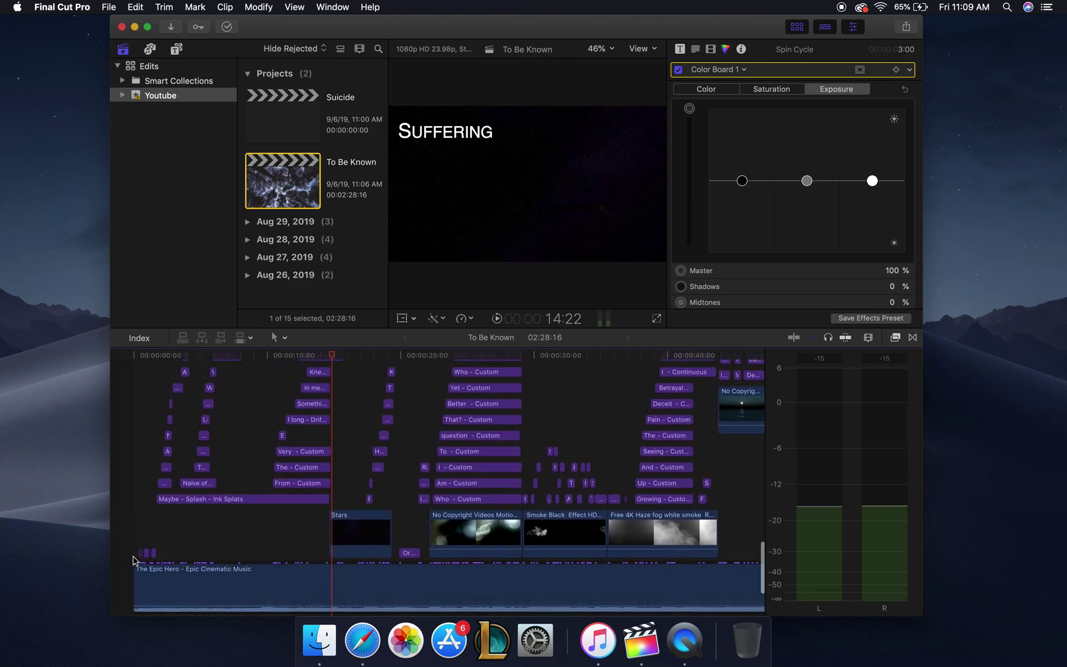
click(133, 560)
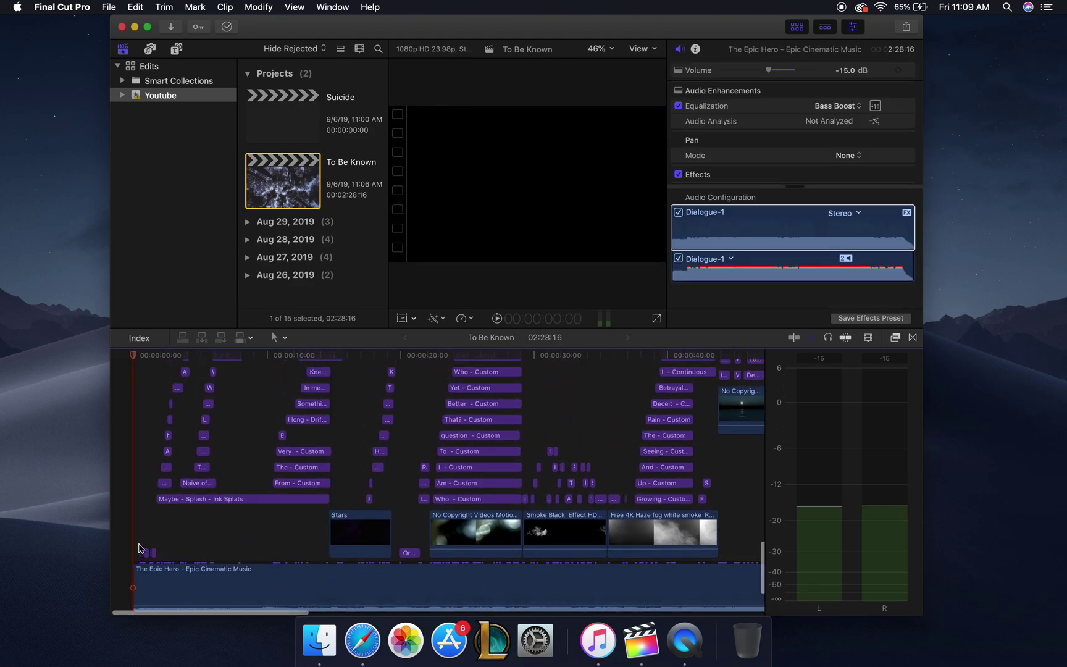
key(super+equal)
key(super+equal)
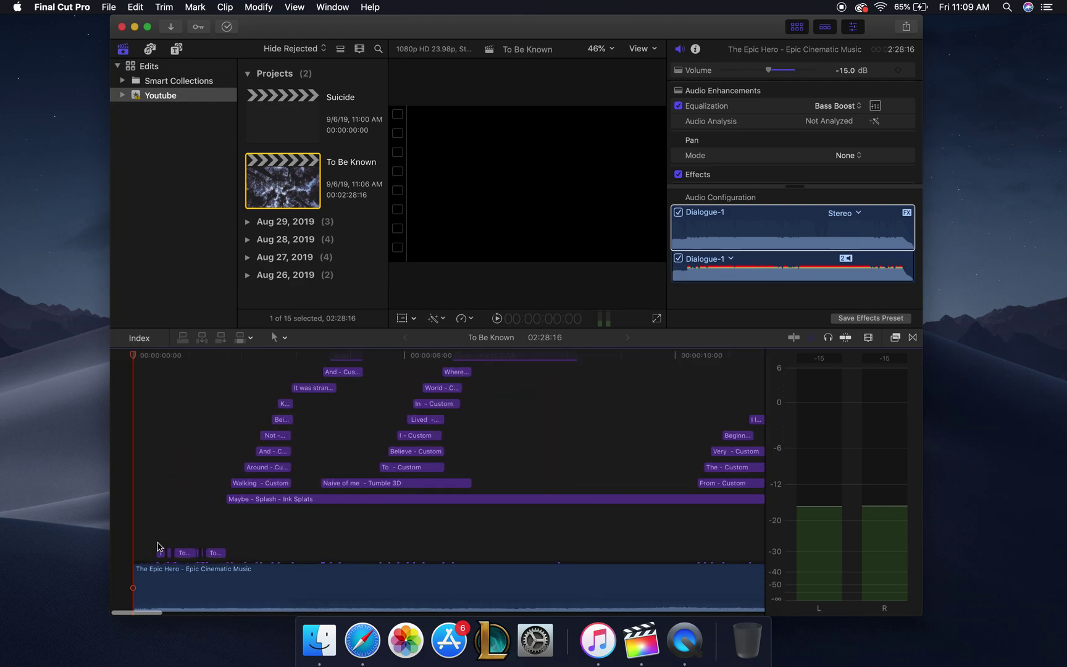
click(171, 553)
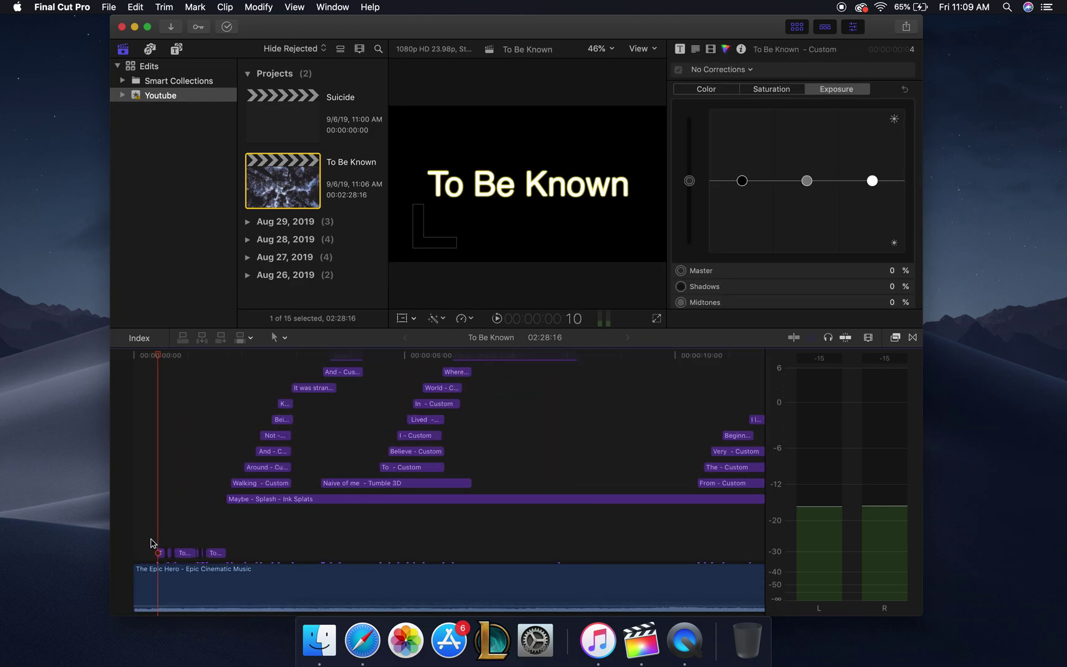
click(155, 514)
key(space)
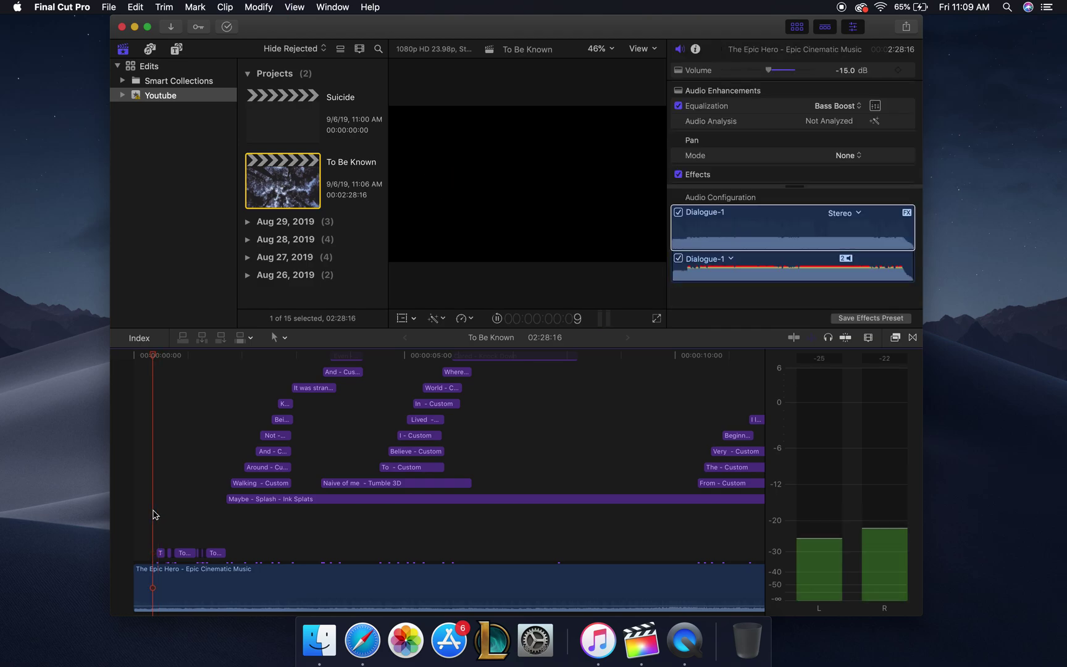
key(space)
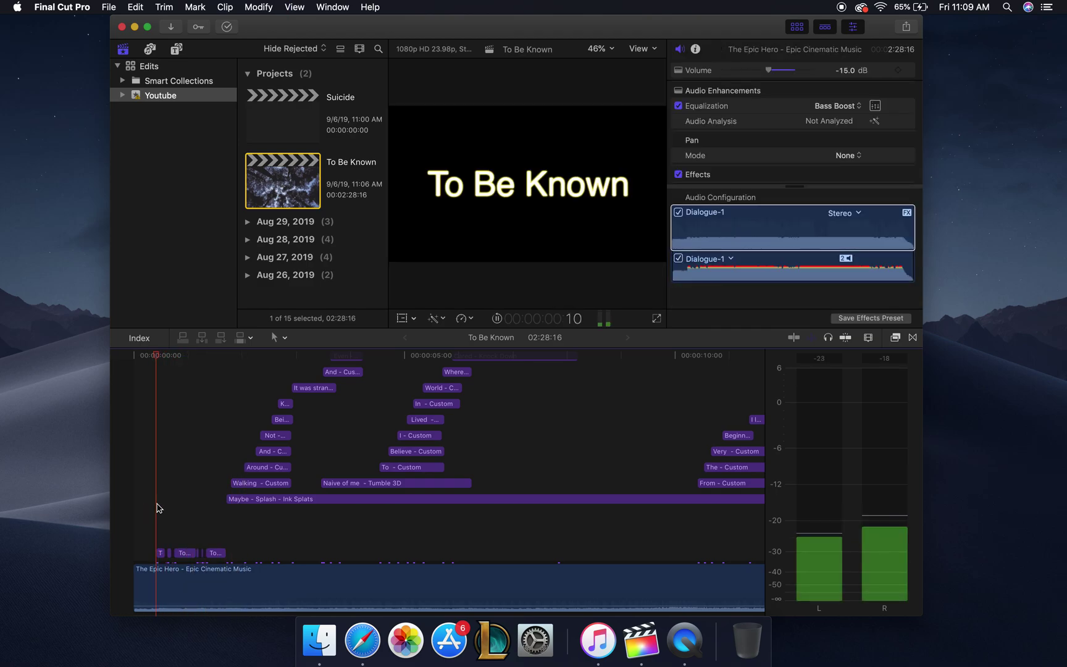
Examine the text settings of the second "To Be Known" title, including its font, position, scale and Glow options.
click(160, 555)
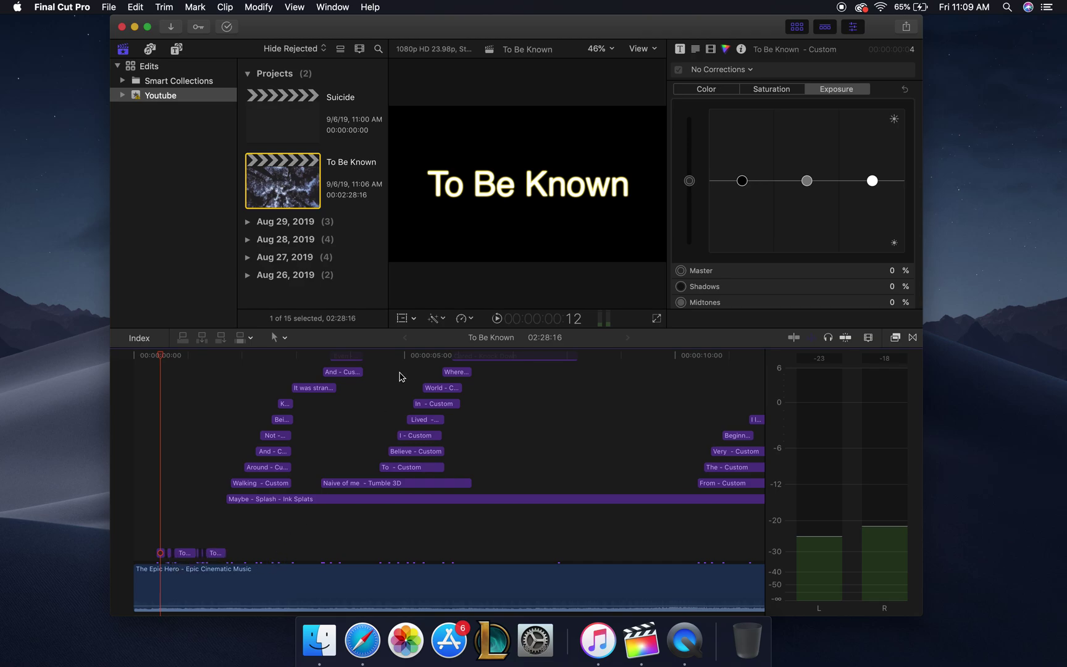
click(184, 554)
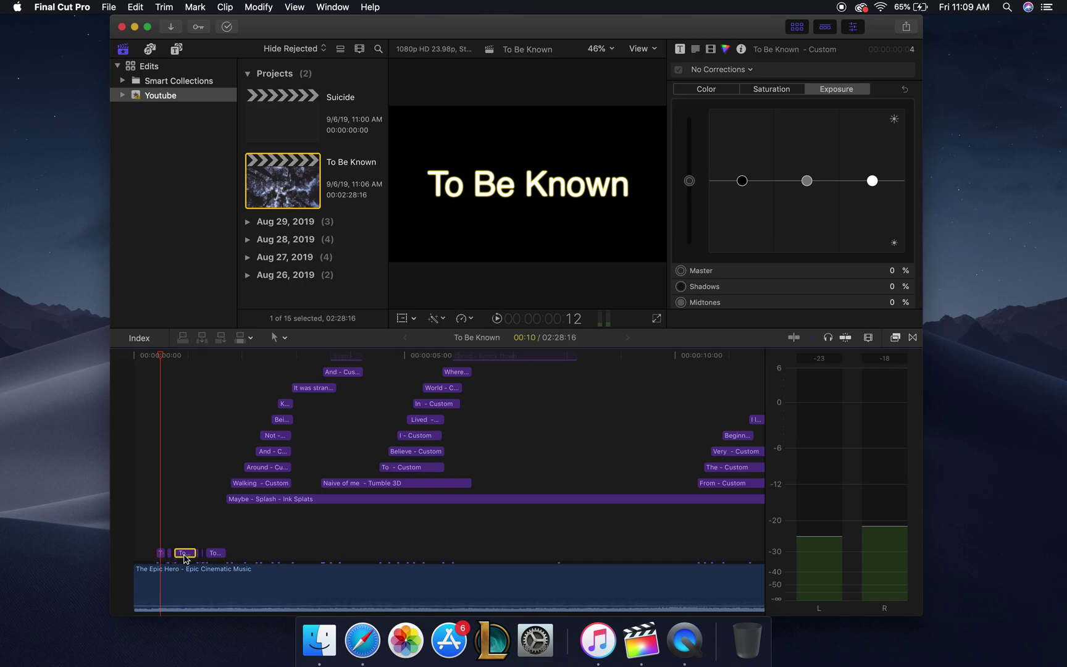
click(695, 52)
scroll(796, 245, down, 10)
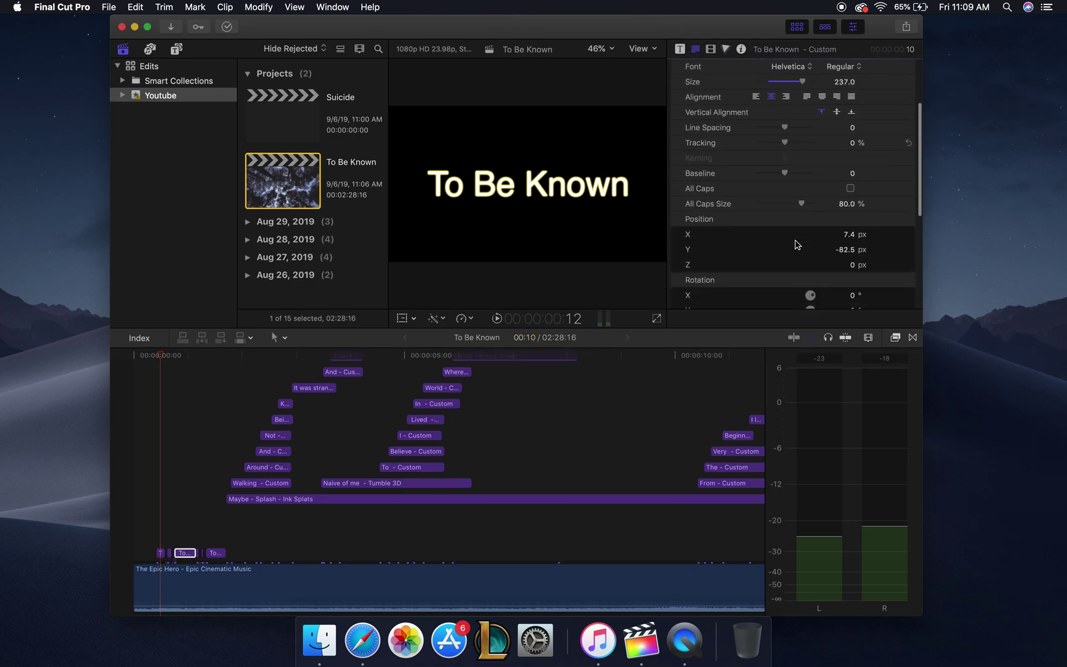
scroll(741, 283, down, 2)
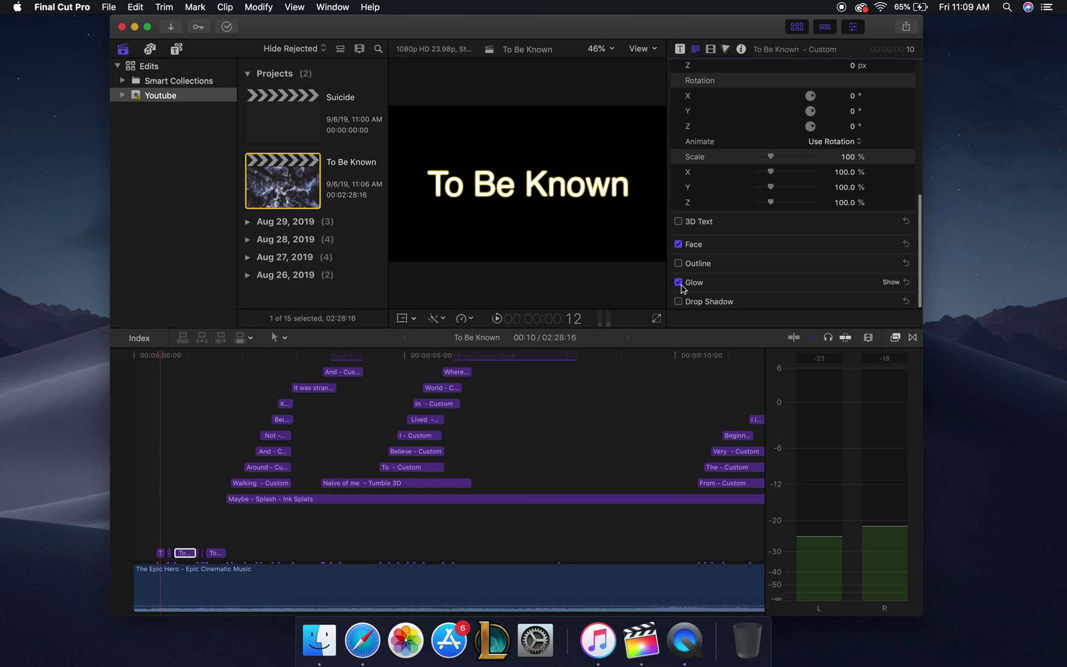
scroll(757, 210, up, 5)
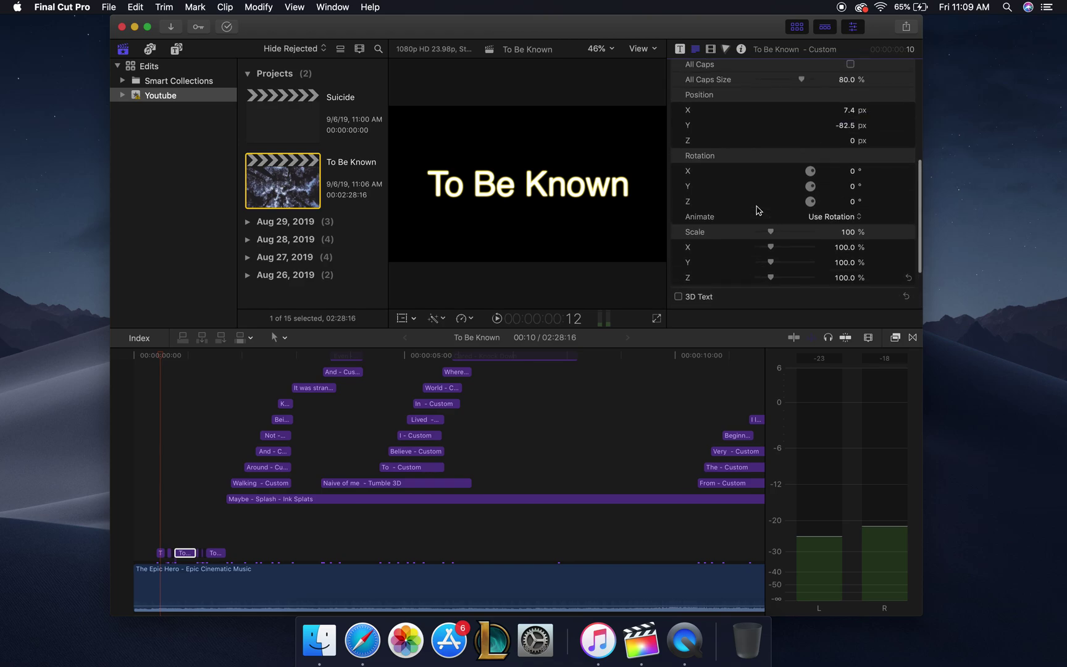
scroll(758, 209, down, 5)
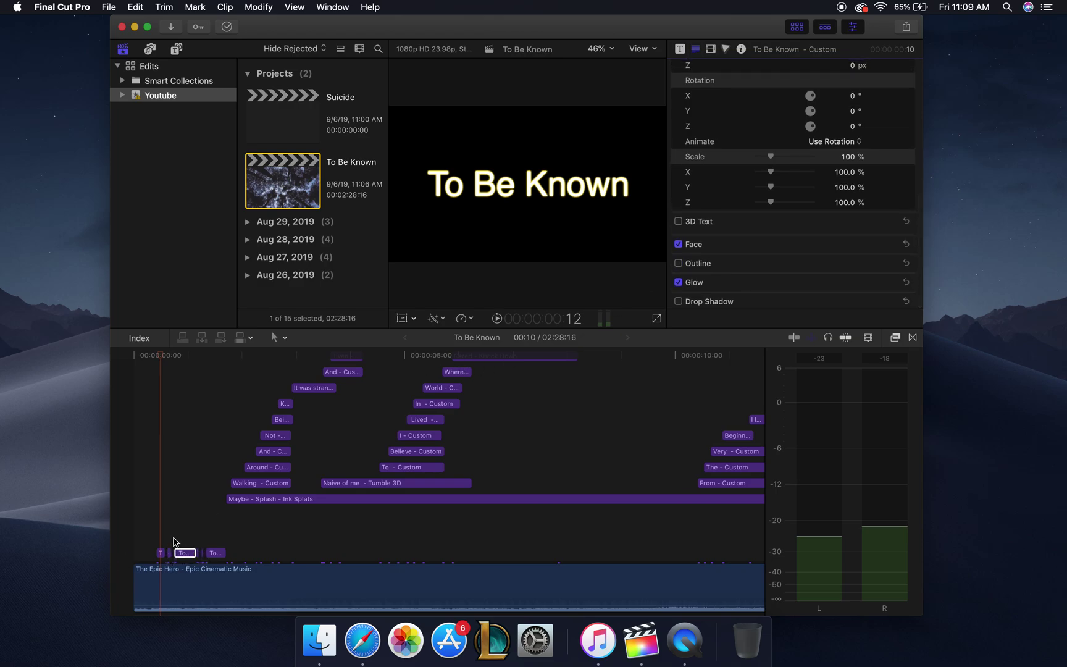
Play the Ink Splats section from the end of the opening titles through to the "Right?" title.
scroll(243, 532, up, 2)
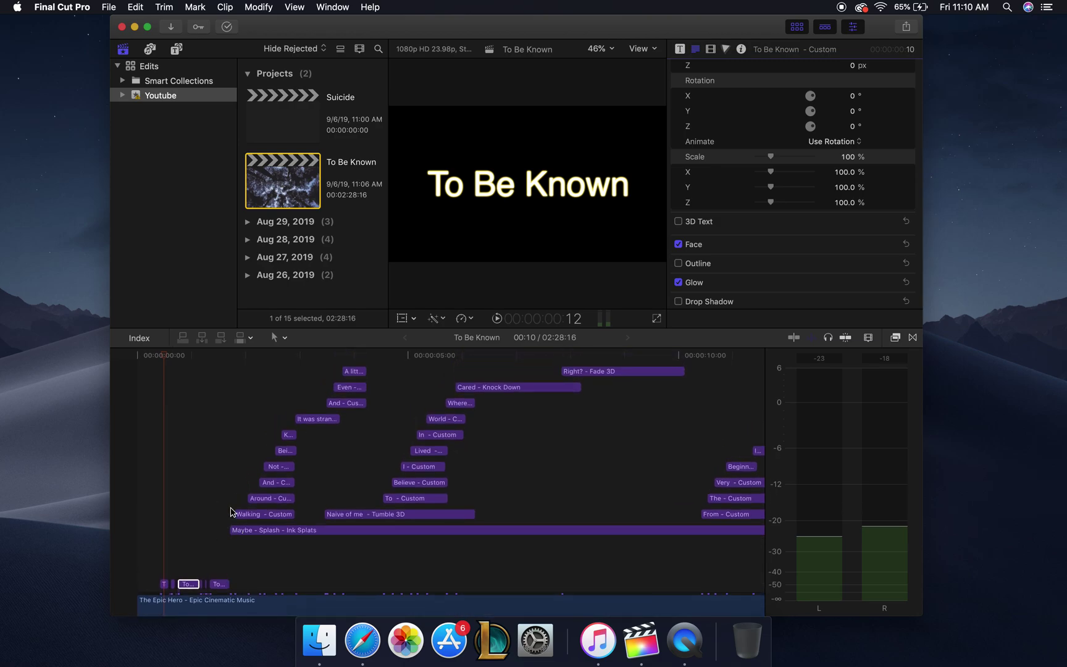
scroll(231, 512, up, 2)
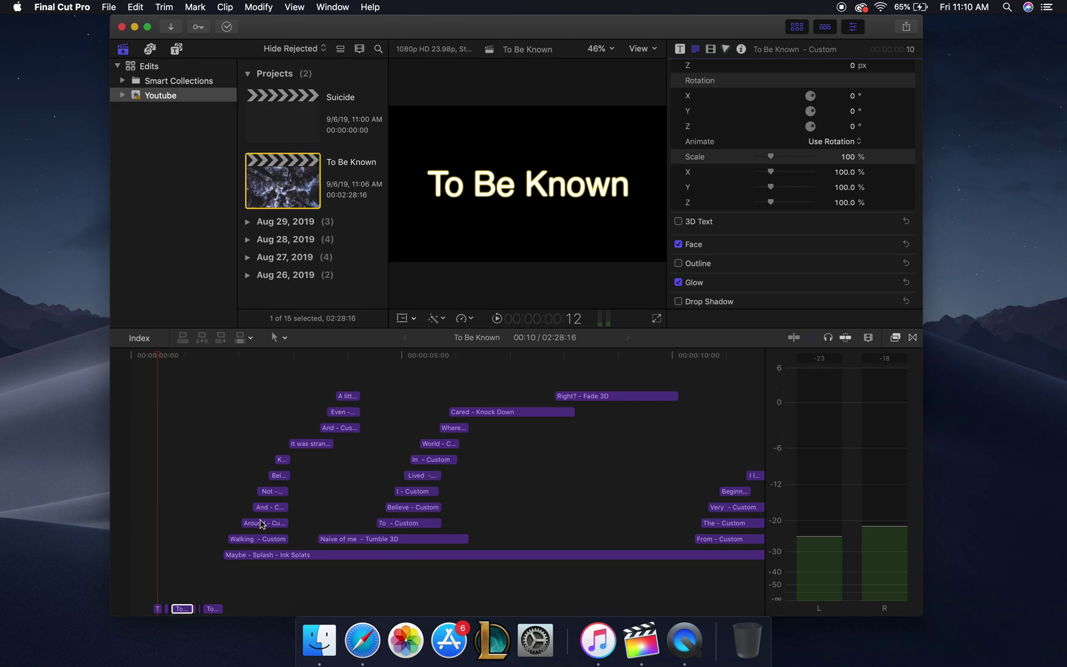
click(218, 490)
key(space)
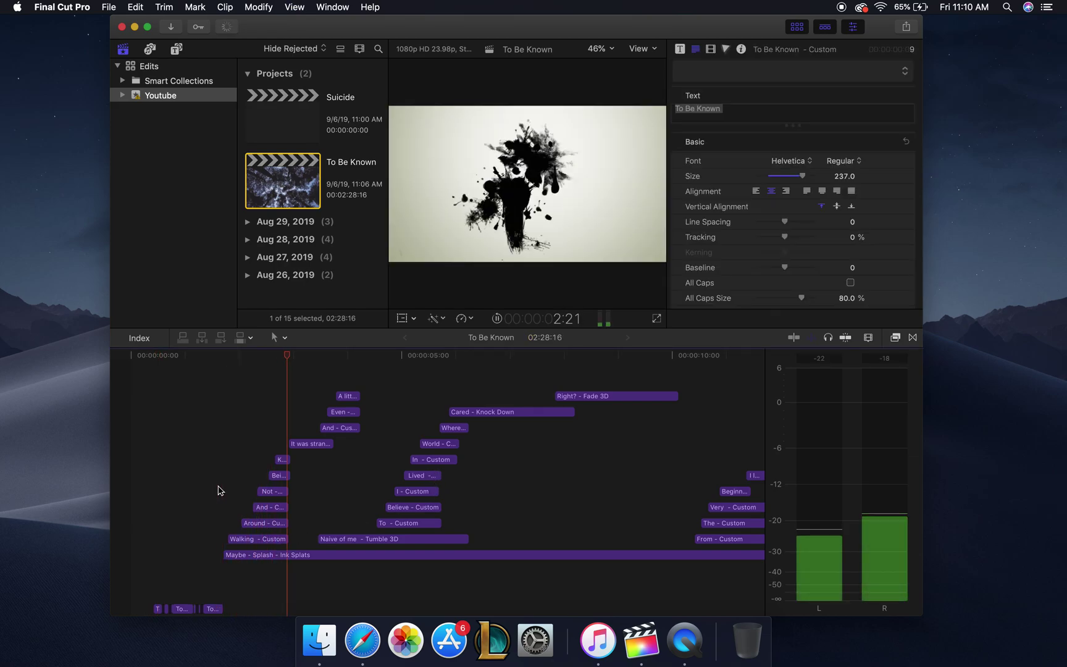
scroll(378, 452, right, 3)
scroll(378, 453, up, 1)
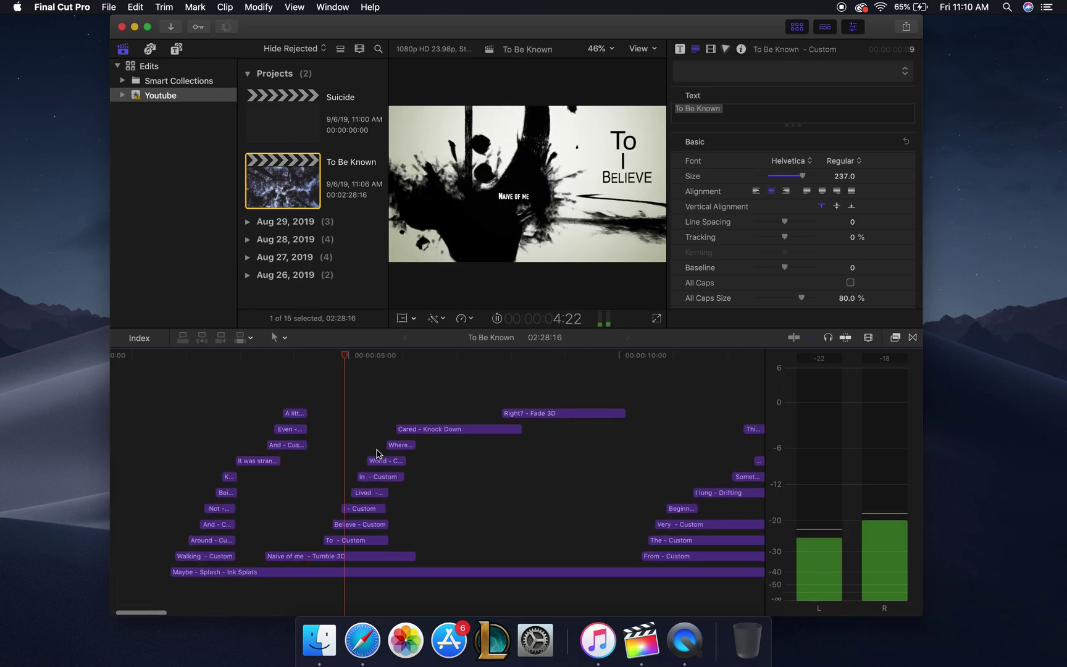
scroll(378, 453, right, 3)
scroll(378, 453, down, 1)
scroll(378, 454, right, 2)
scroll(378, 454, down, 1)
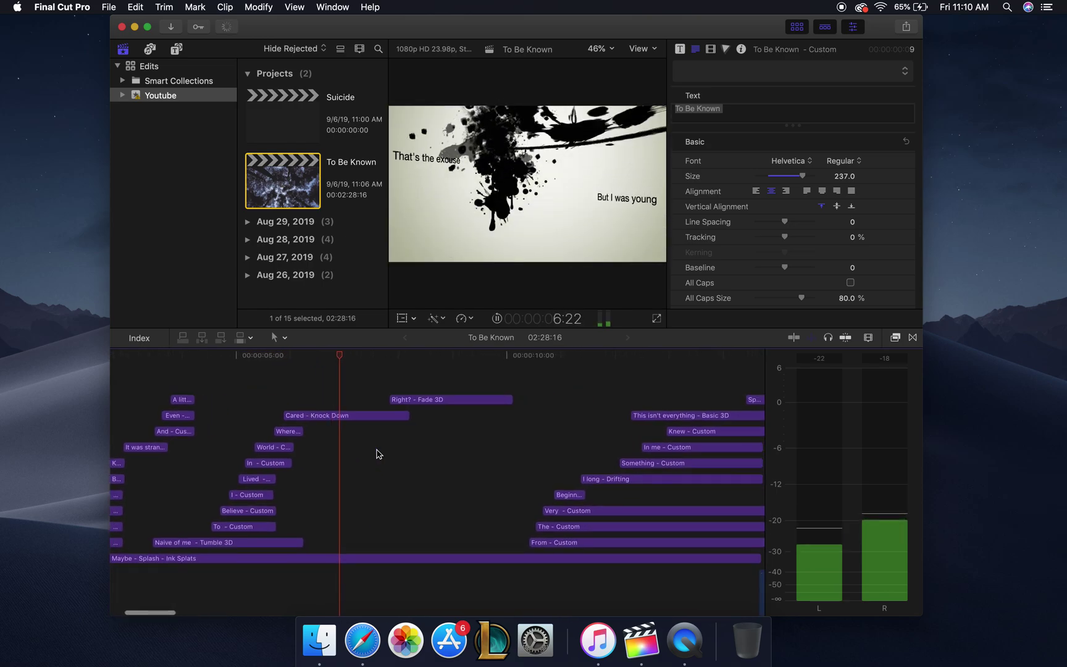
key(space)
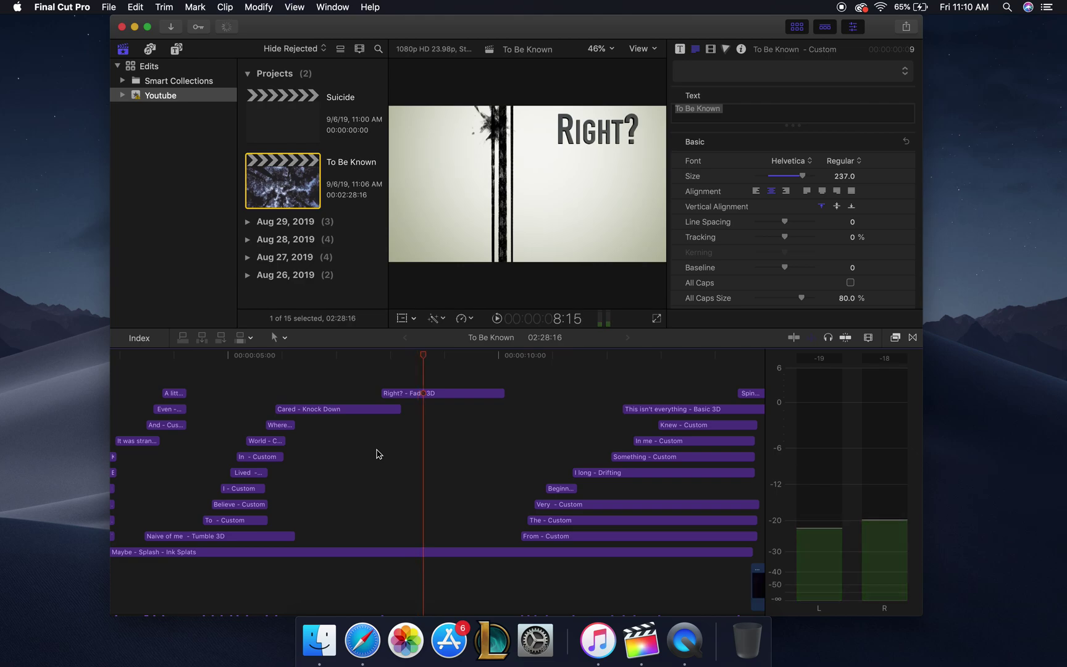
Browse the installed transitions, viewing the RollWorld and Objects categories, and select the "Naive of me" title to preview the Leaves transition.
scroll(378, 454, left, 6)
scroll(379, 454, down, 1)
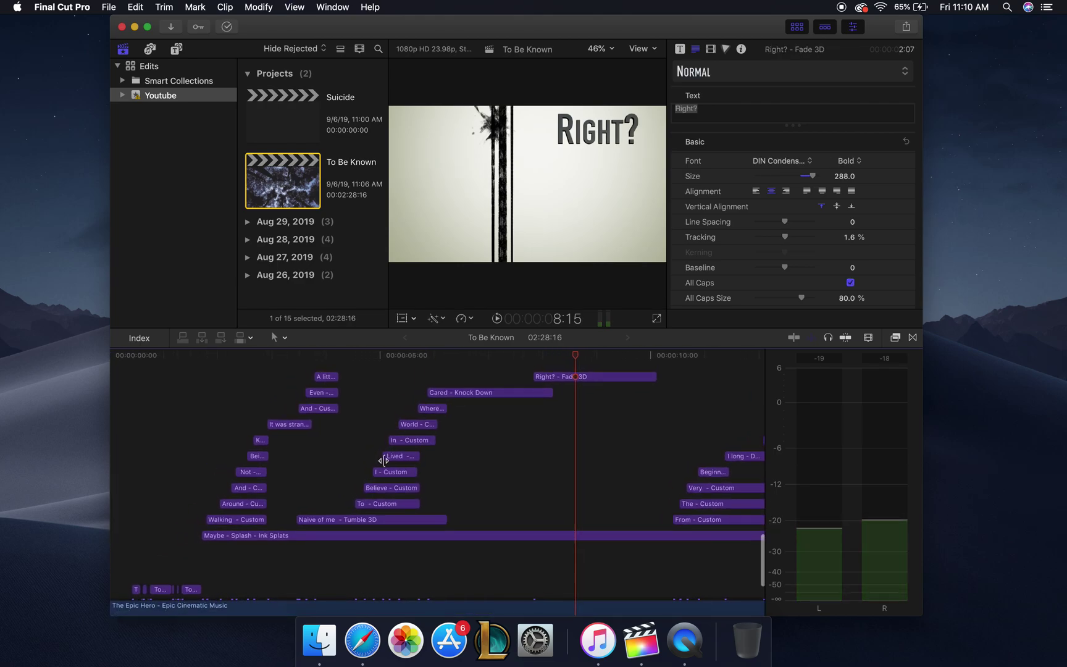
click(899, 338)
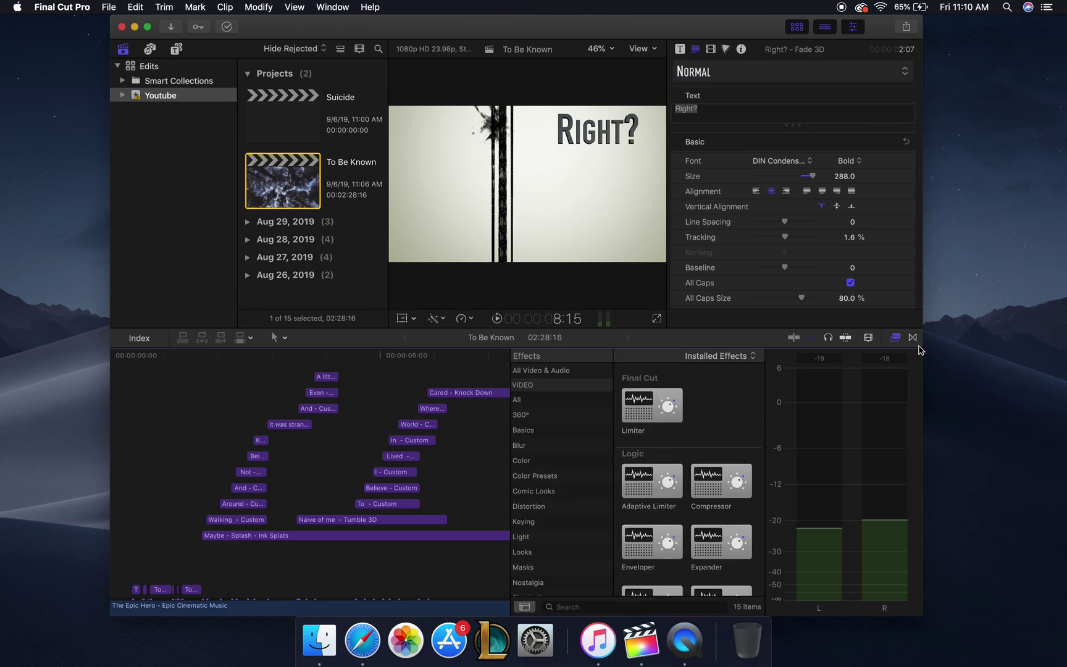
click(900, 340)
click(914, 338)
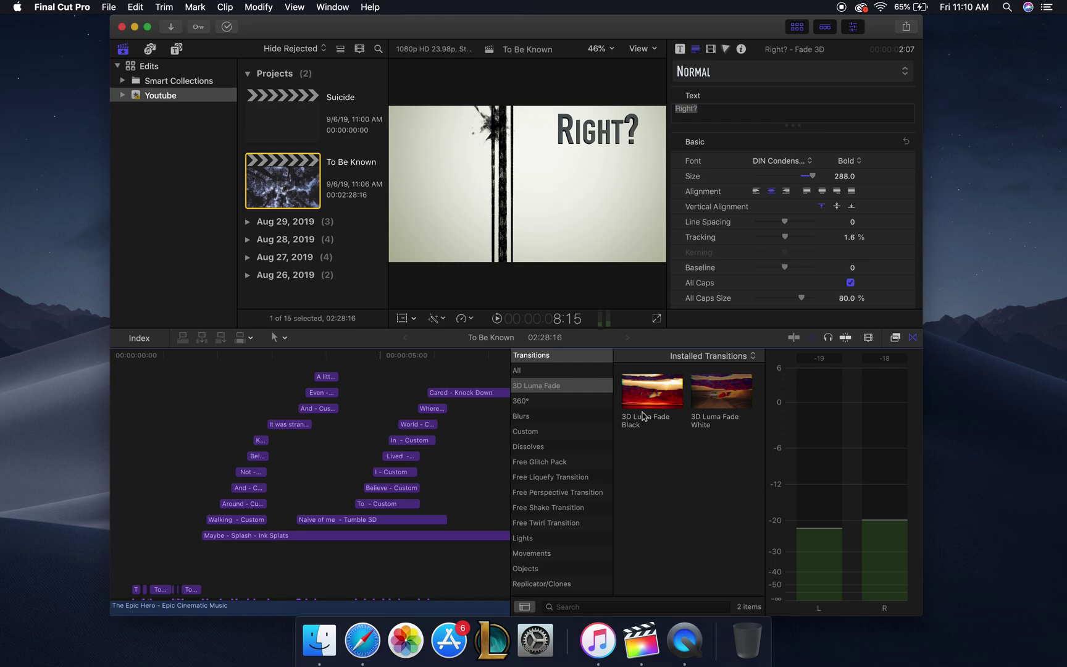
scroll(538, 481, down, 5)
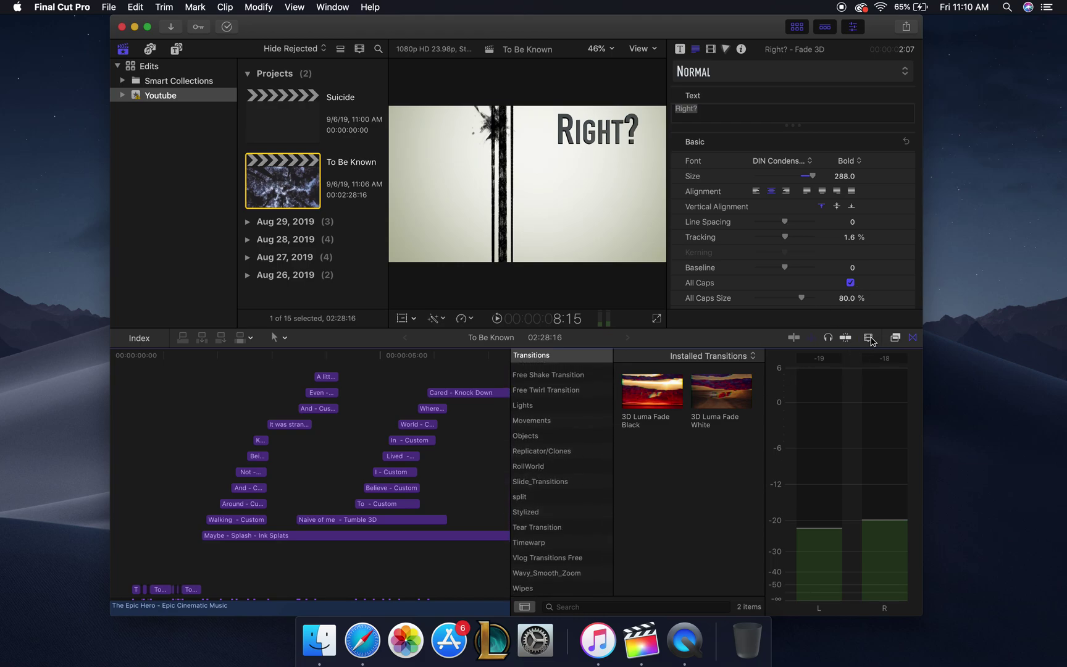
click(565, 463)
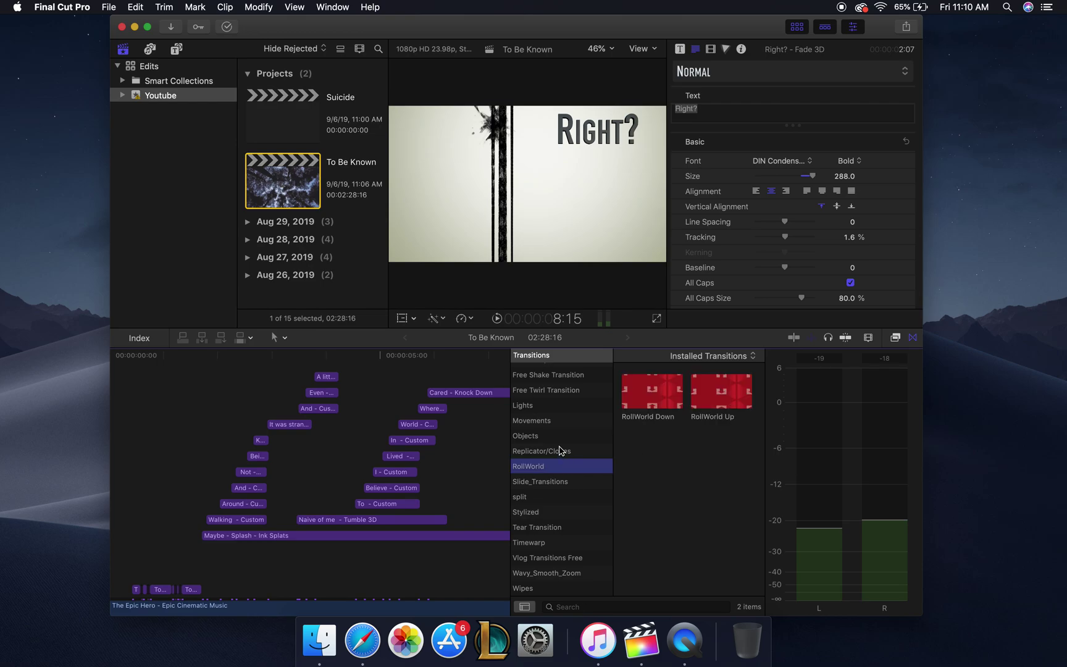
click(554, 434)
click(366, 525)
scroll(650, 510, down, 1)
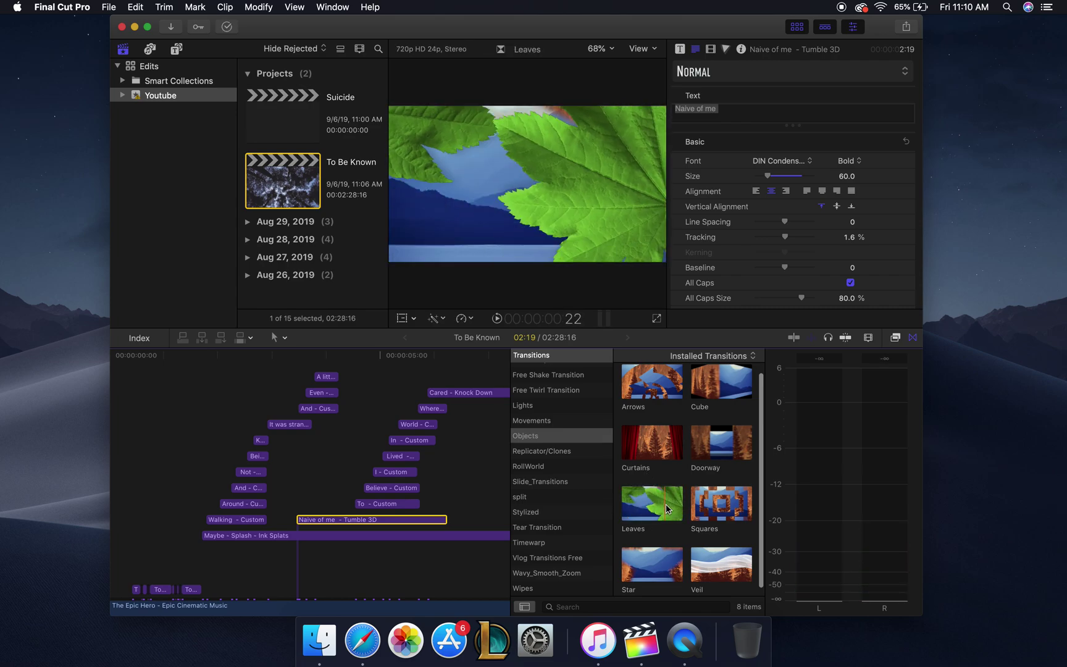
Browse the installed effects for the "Naive of me" title, previewing the Nostalgia and Masks categories and listing all audio effects.
click(895, 338)
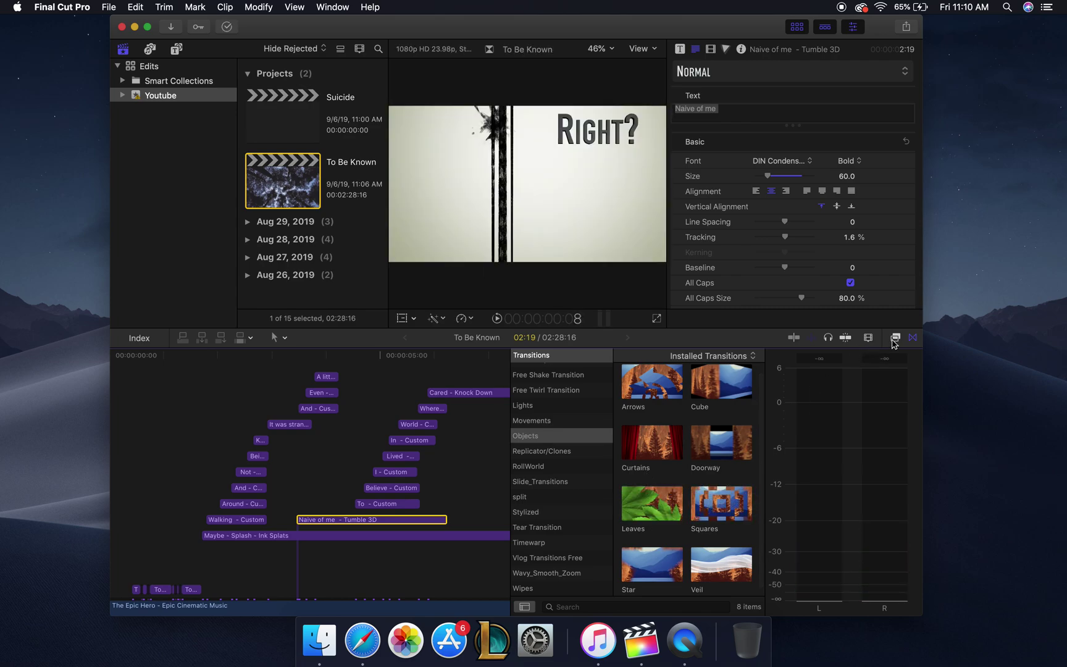
click(536, 465)
click(540, 451)
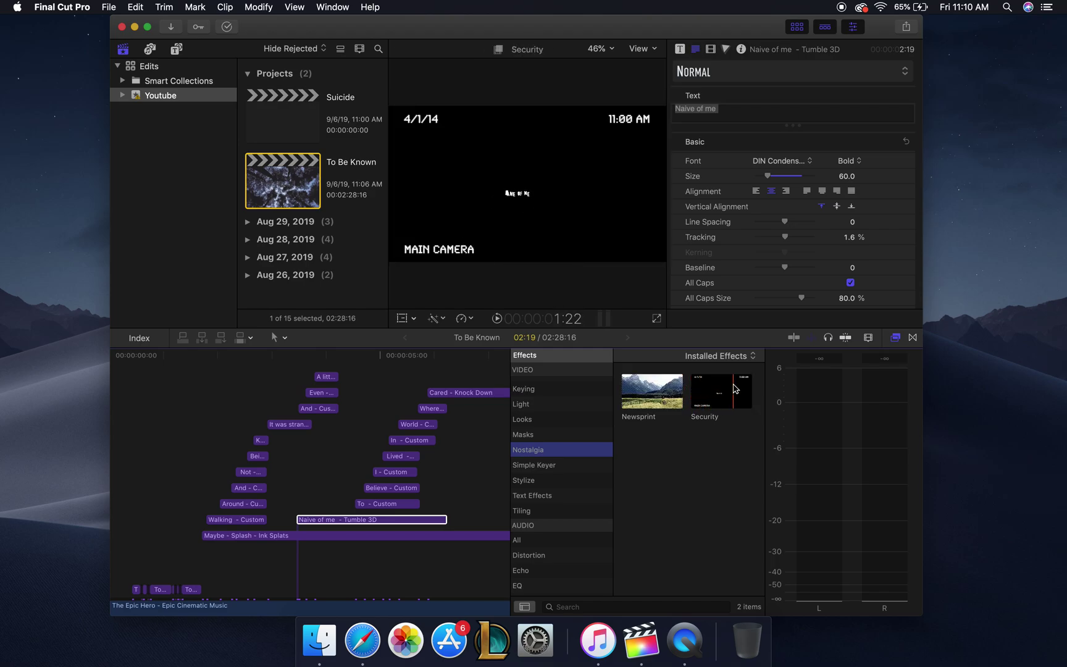
click(583, 432)
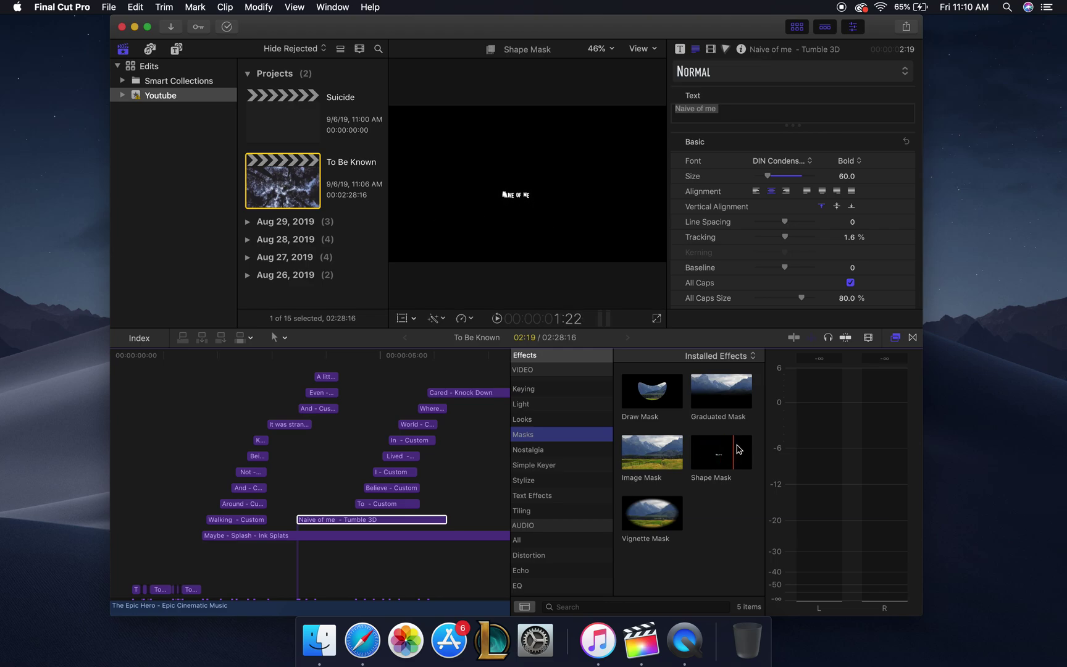
click(531, 544)
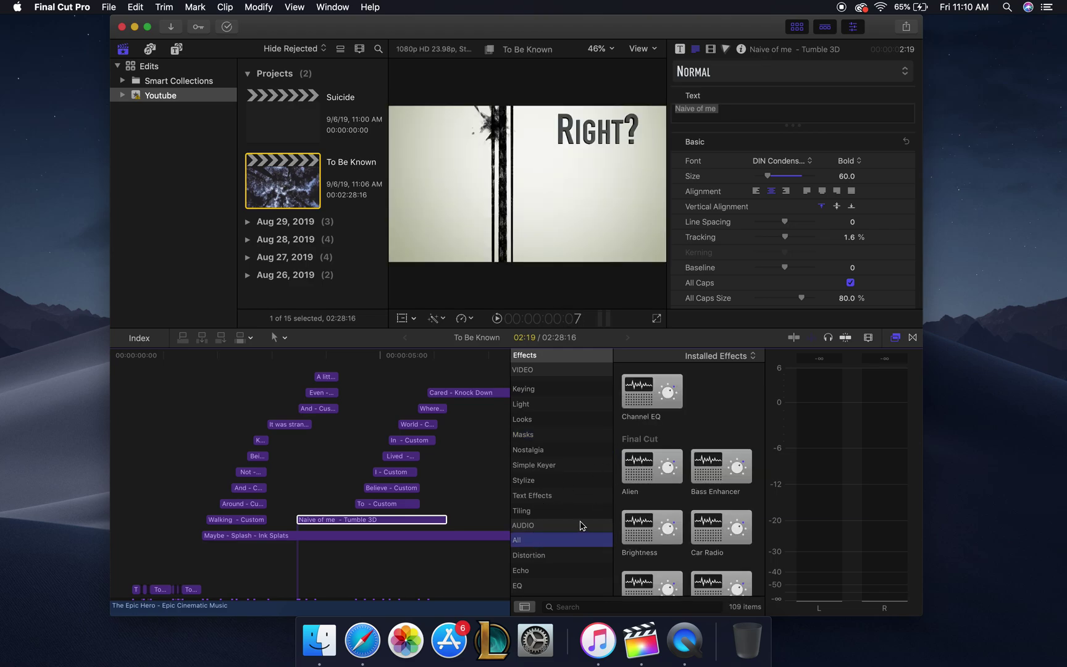
View the Light category of the installed video effects and close the effects browser.
click(542, 403)
scroll(541, 472, up, 2)
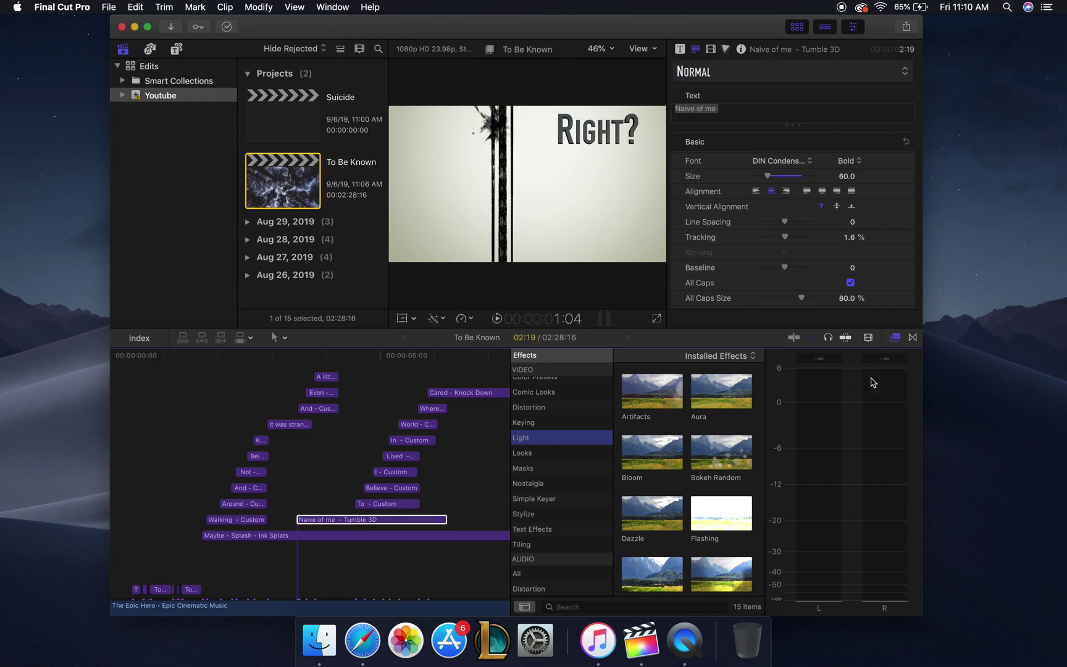
click(897, 337)
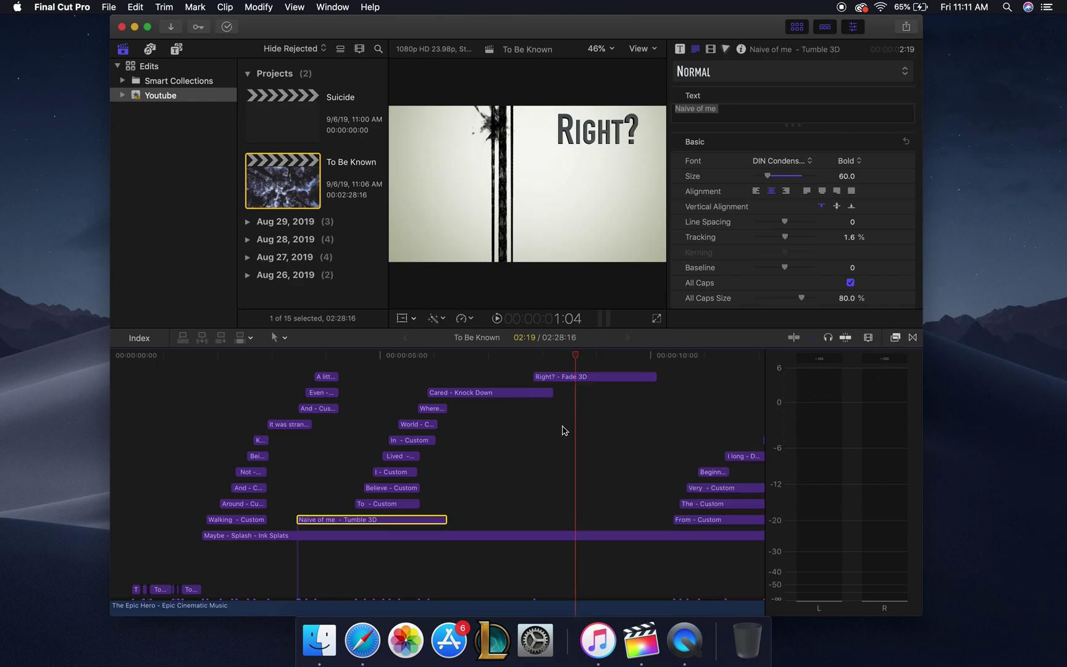
Play the edit from the gap after the "Right?" title through the remaining Ink Splats titles to the "decay" title over Stars.
scroll(563, 431, right, 10)
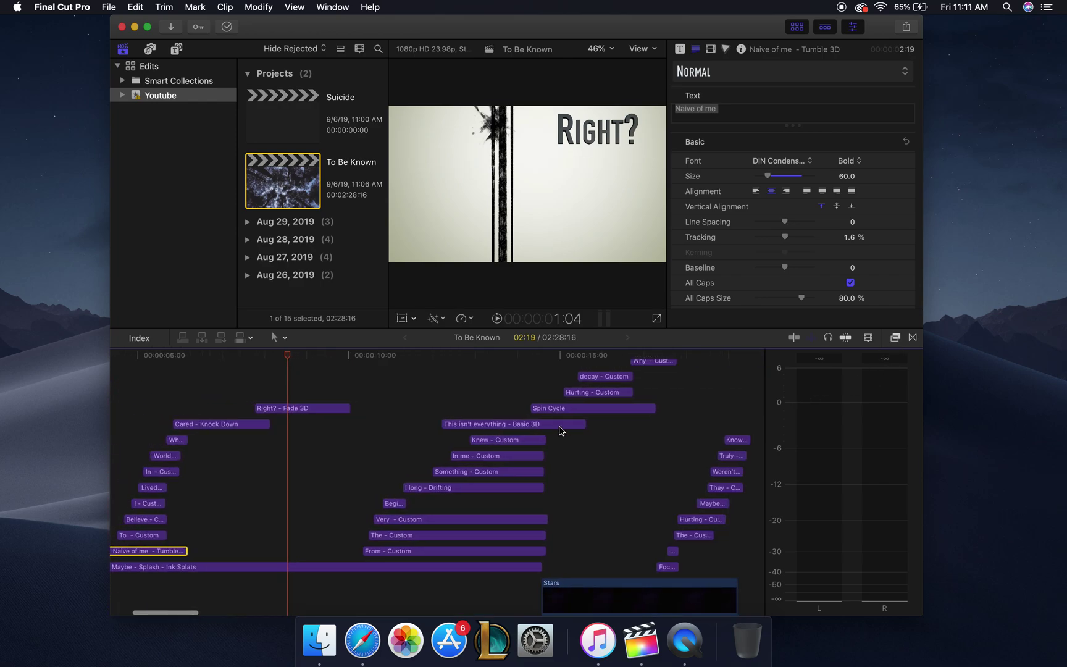
scroll(562, 431, left, 10)
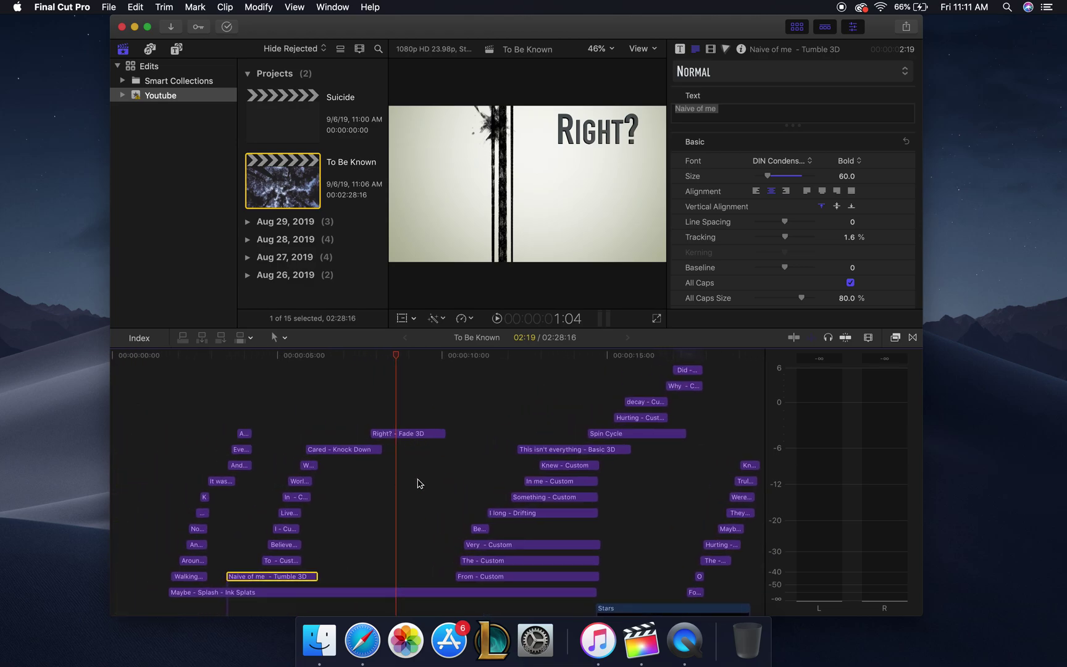
click(442, 511)
key(space)
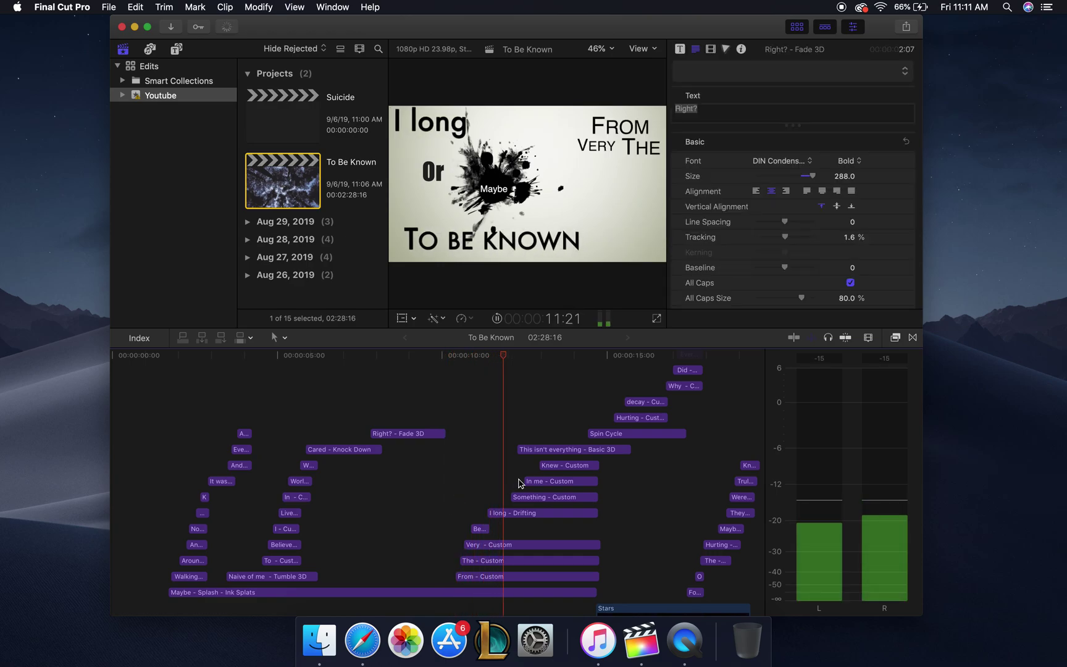
scroll(519, 486, right, 3)
scroll(519, 483, right, 5)
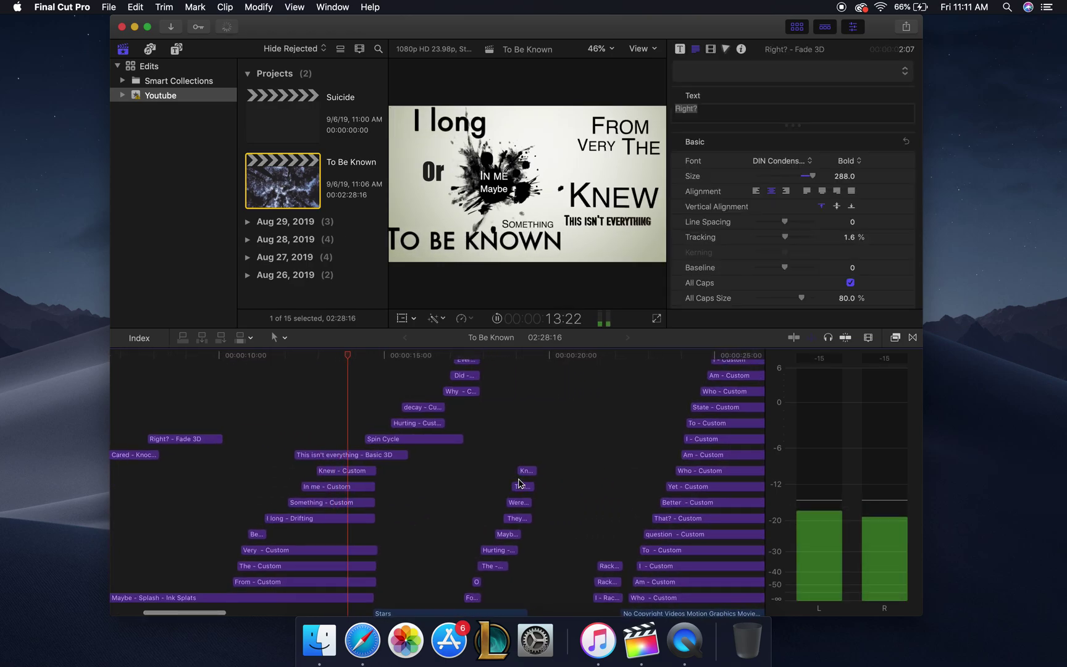
scroll(449, 522, down, 5)
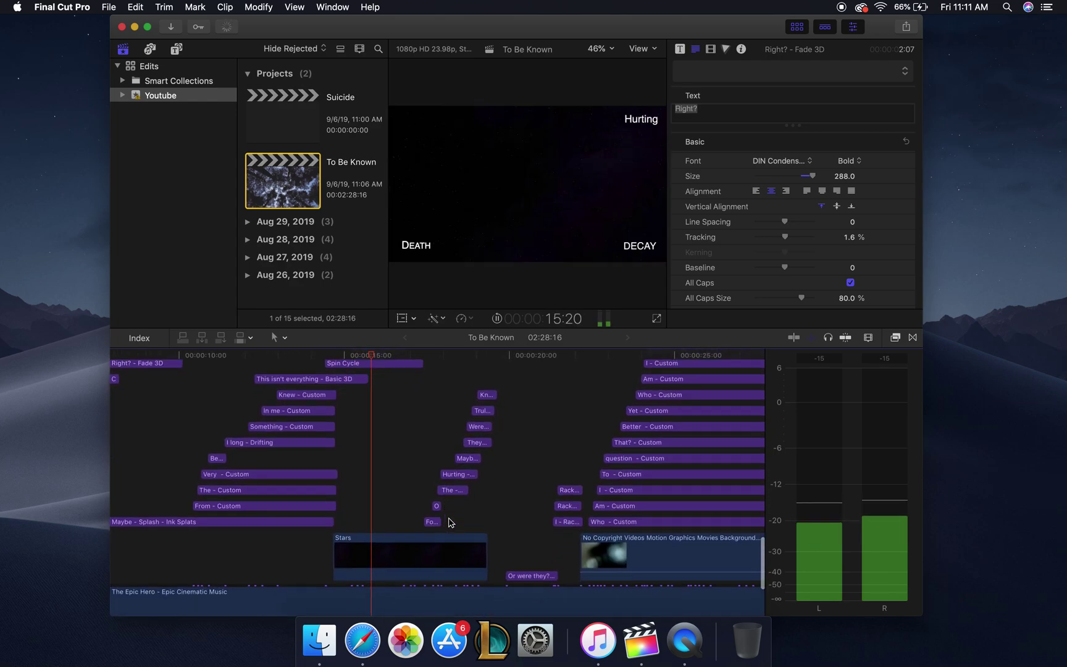
scroll(421, 557, right, 7)
scroll(421, 557, down, 2)
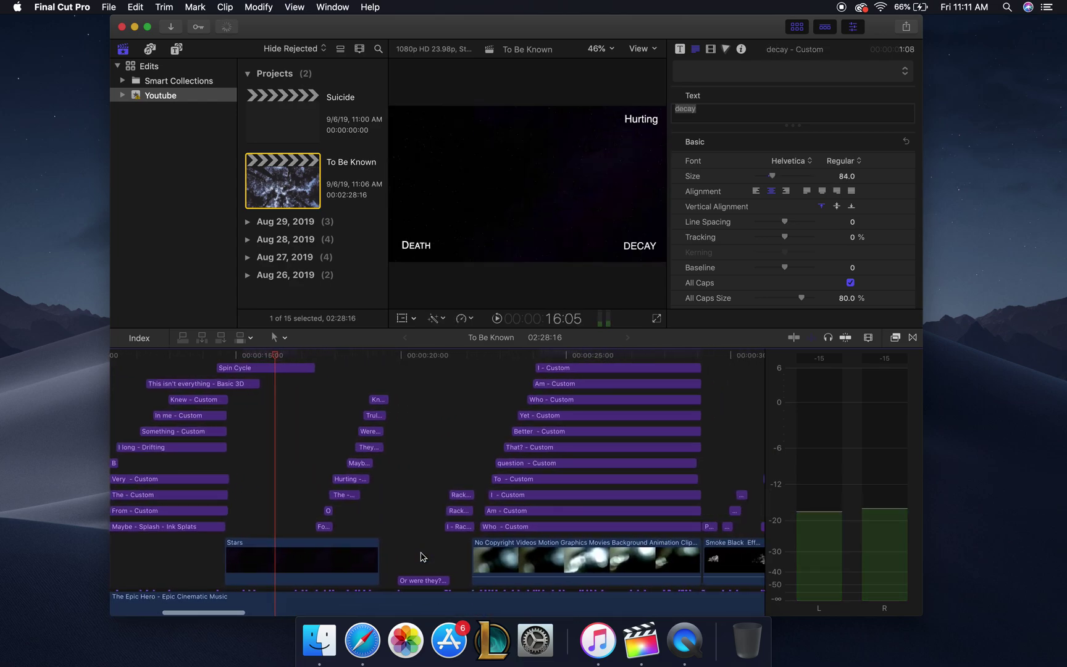
Examine the background clips following Stars, up to the white smoke clip, and the title stacks above them.
scroll(421, 557, right, 4)
scroll(454, 537, right, 4)
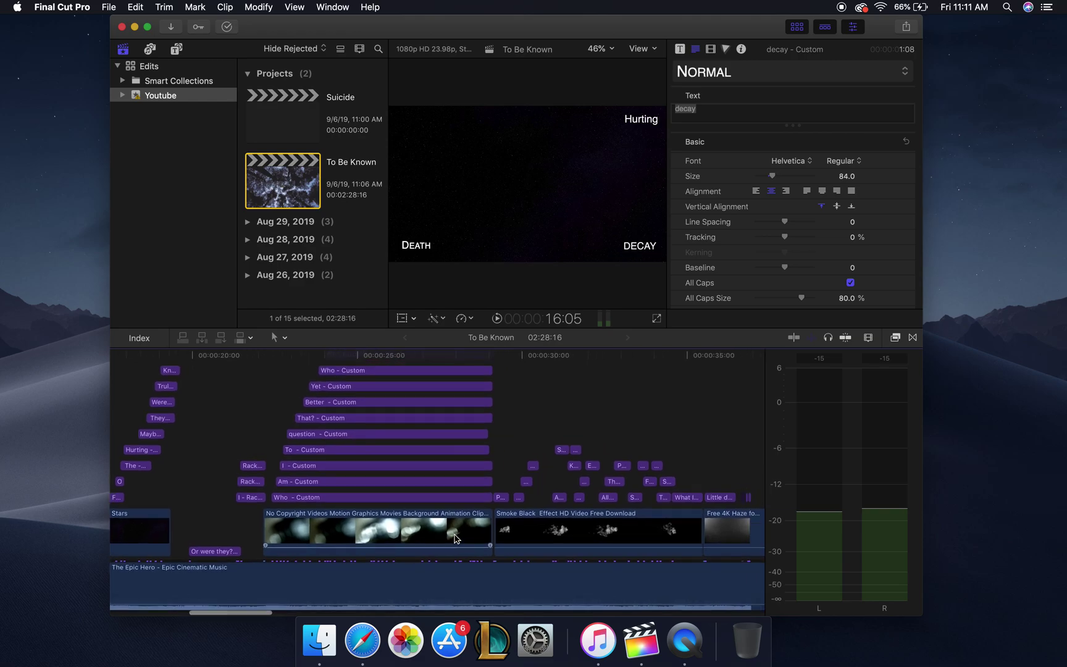
scroll(455, 537, right, 1)
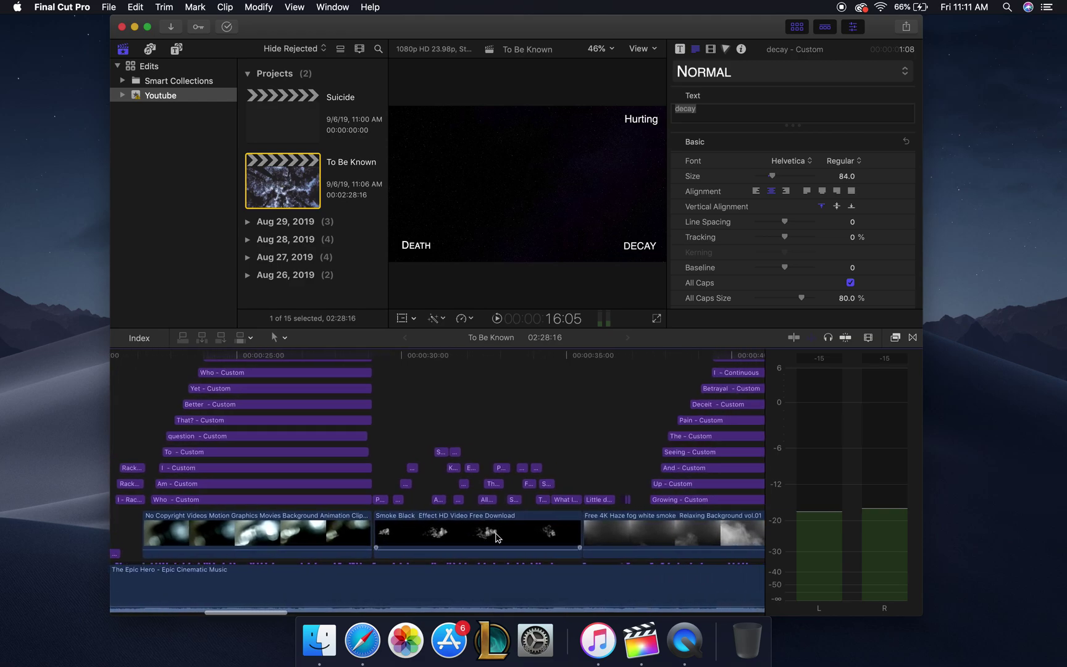
scroll(495, 537, right, 8)
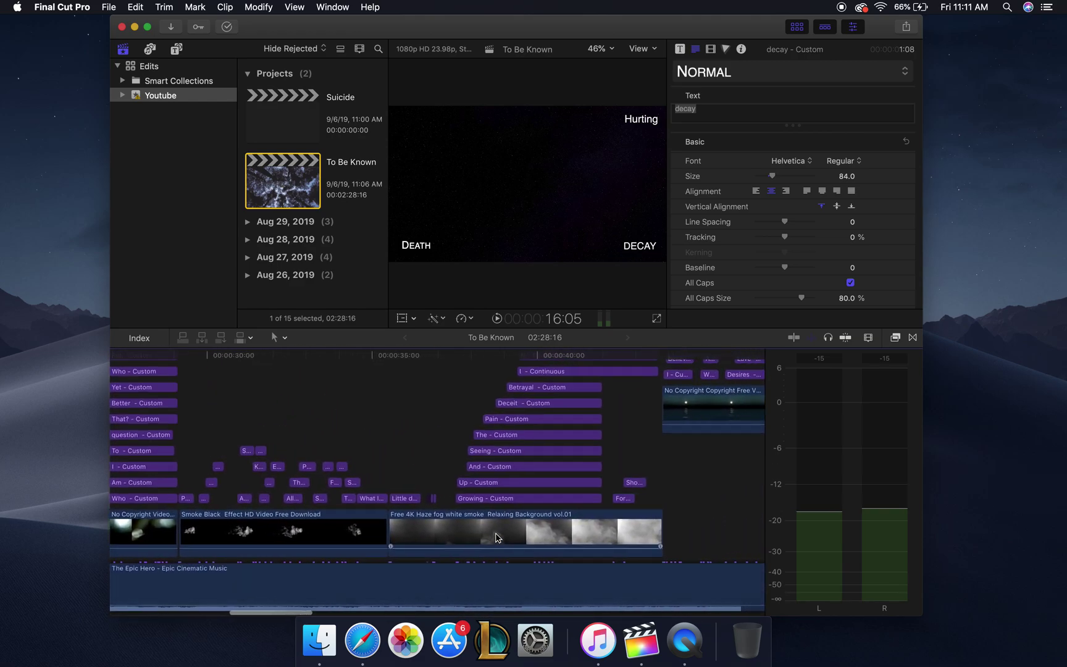
scroll(496, 538, left, 20)
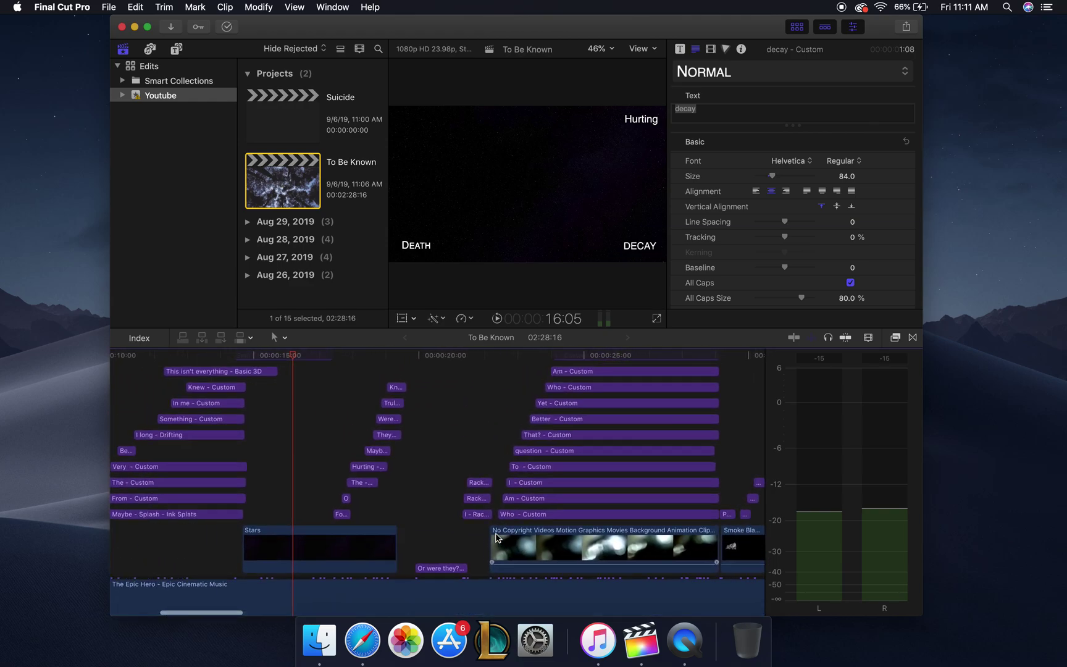
scroll(371, 470, up, 2)
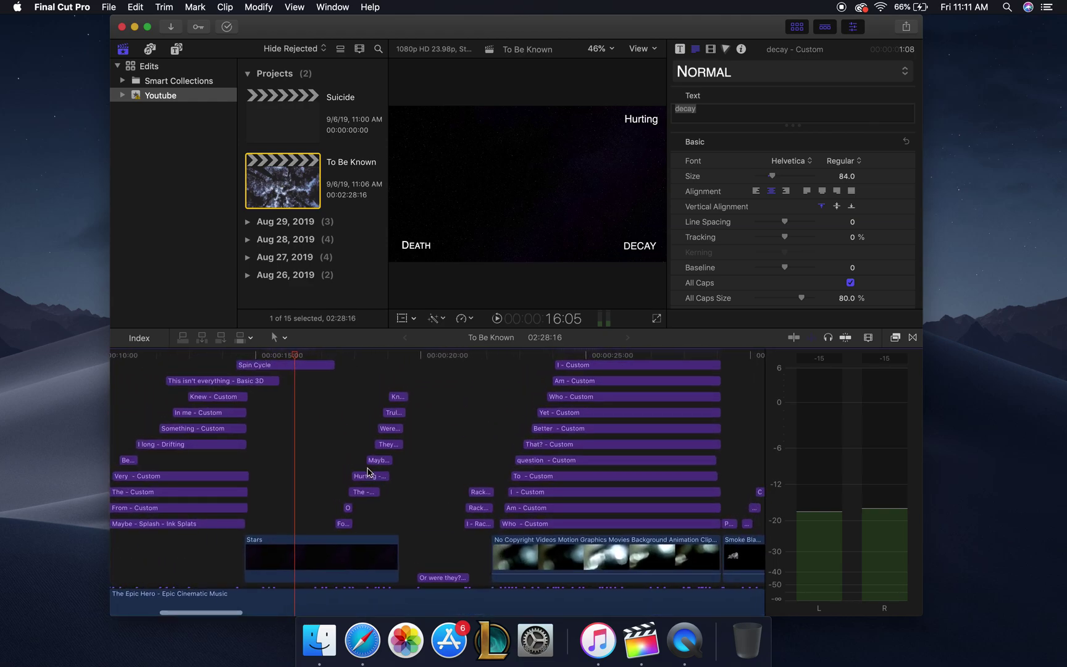
scroll(346, 468, up, 10)
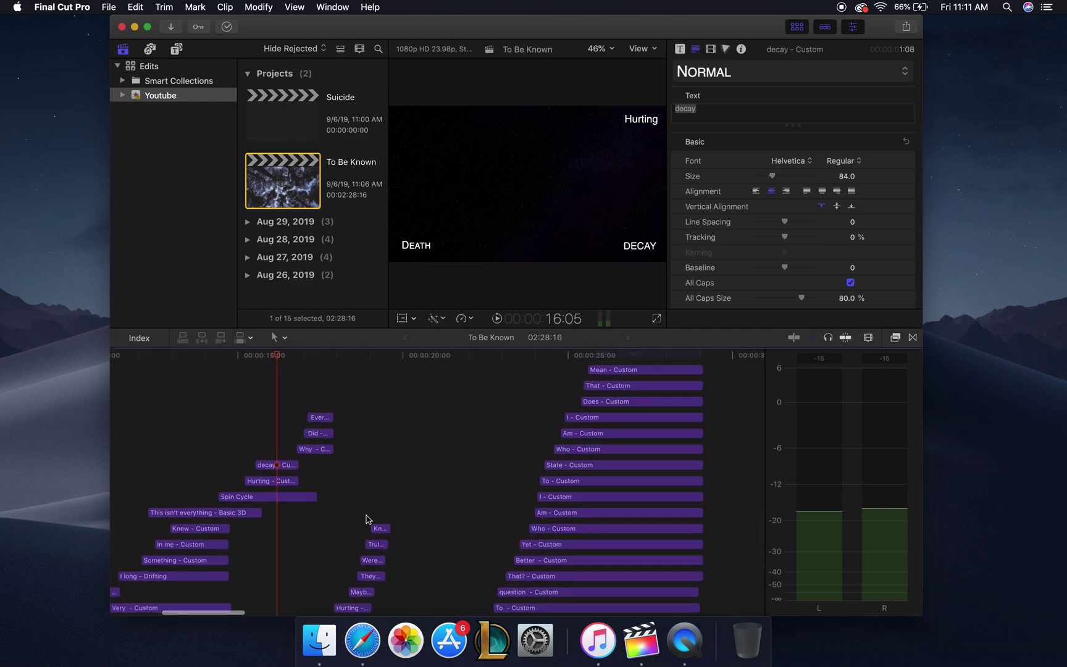
scroll(364, 515, down, 14)
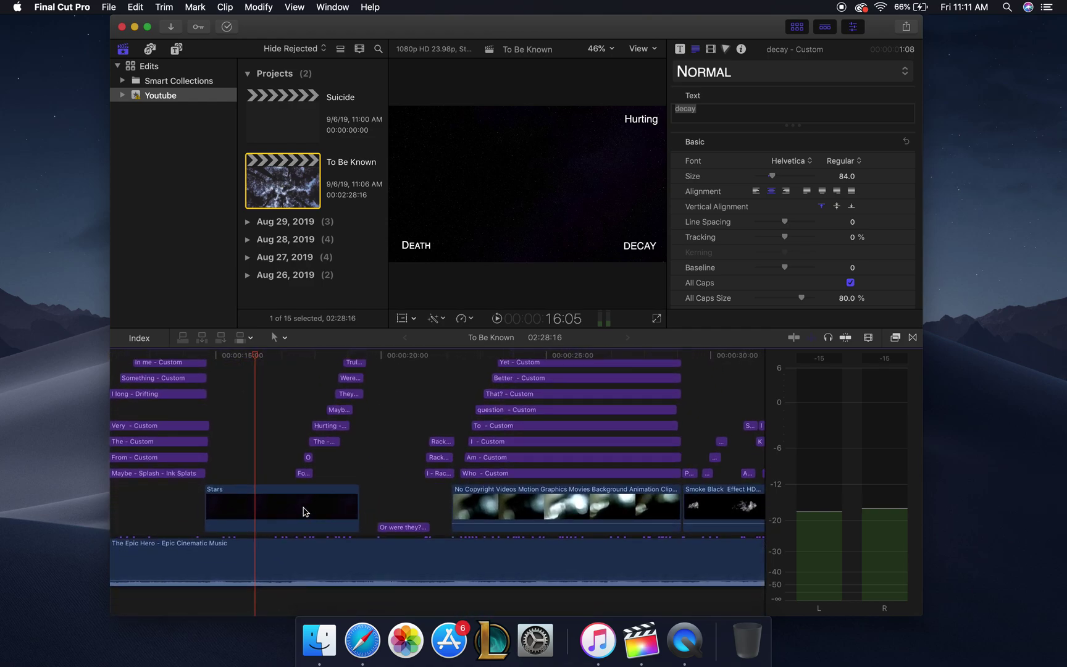
Play the rest of the Stars section from the "decay" title, replaying the part with the "The", "Hurting" and "Maybe" titles.
key(space)
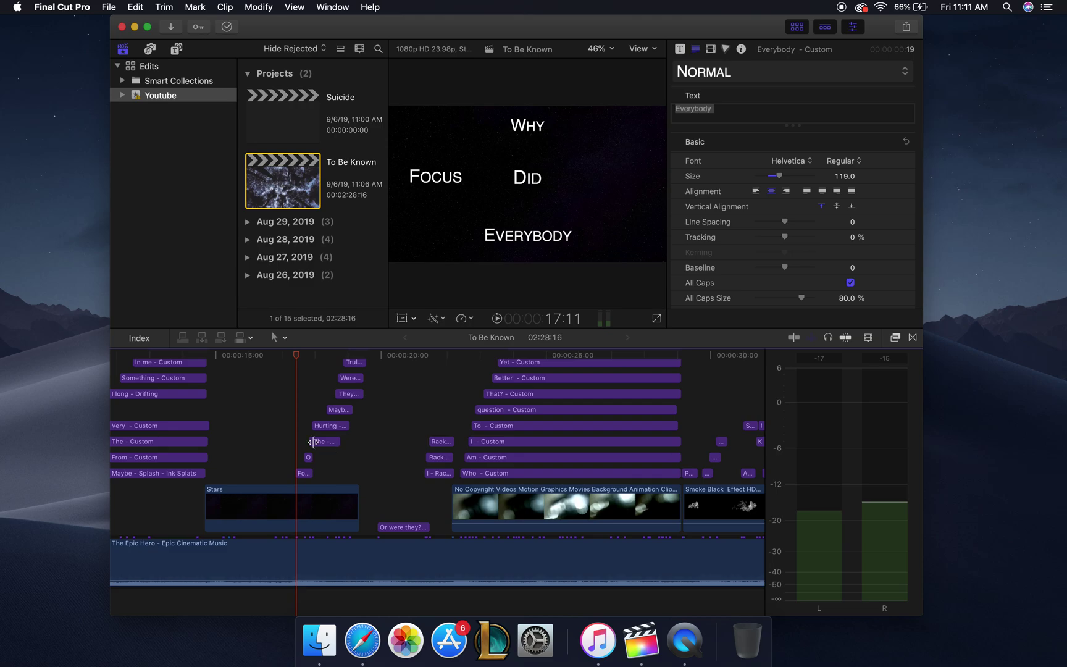
scroll(302, 439, up, 5)
scroll(302, 439, right, 3)
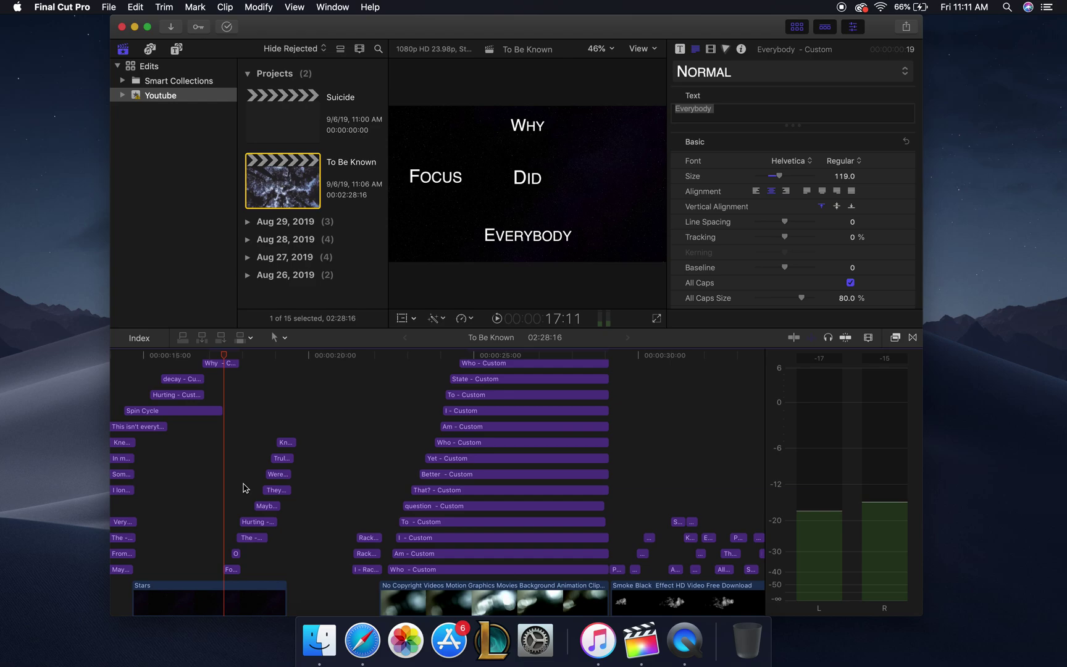
key(space)
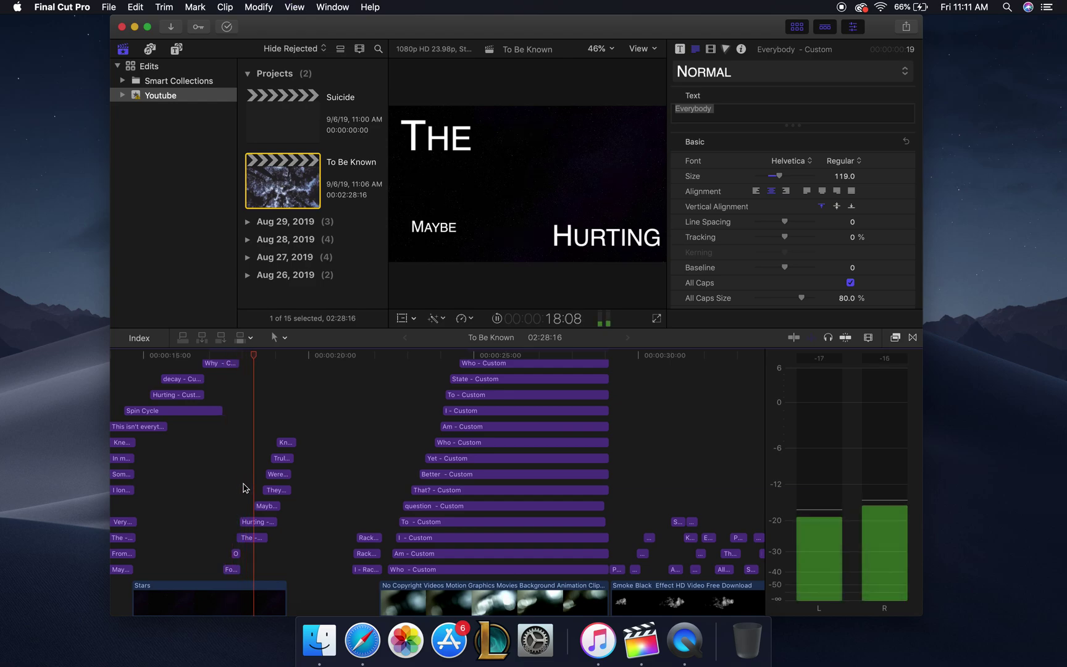
key(space)
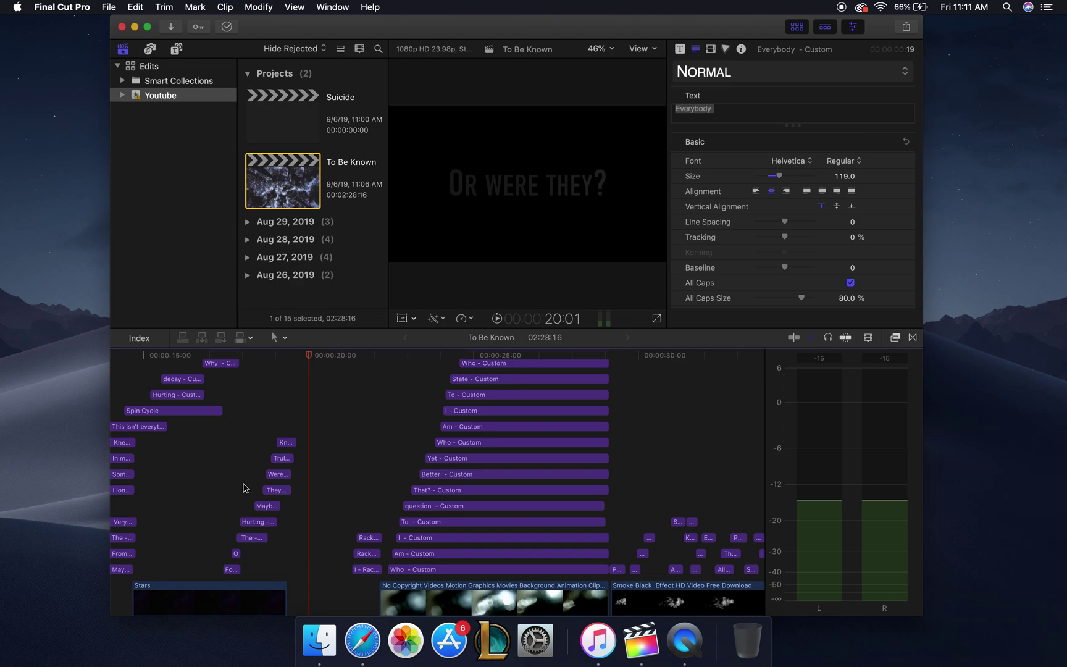
click(248, 491)
key(space)
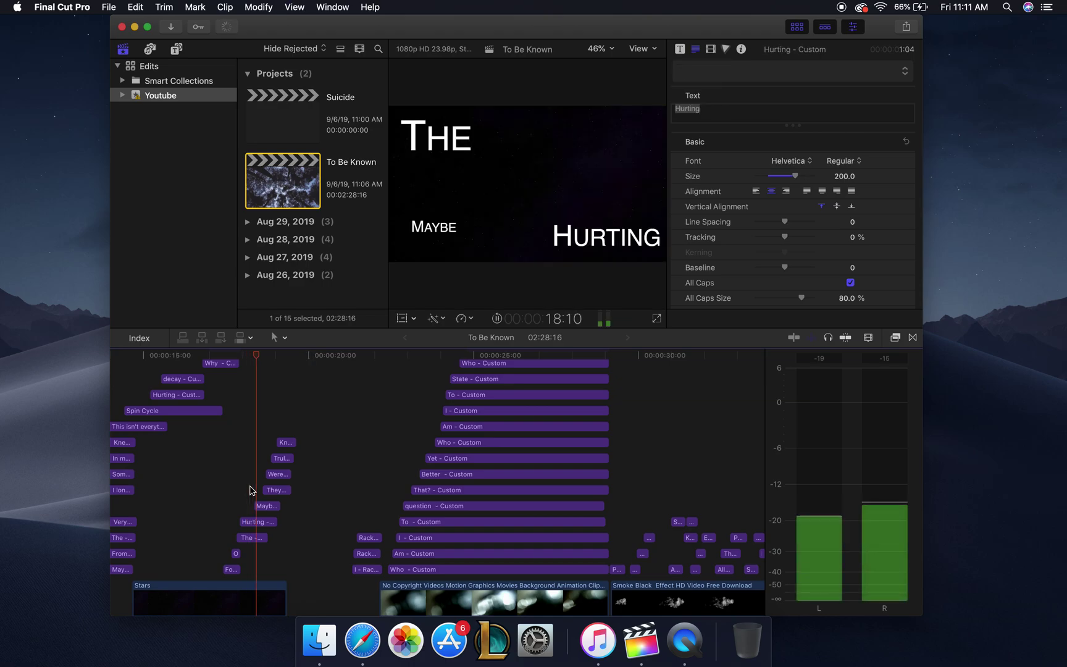
key(space)
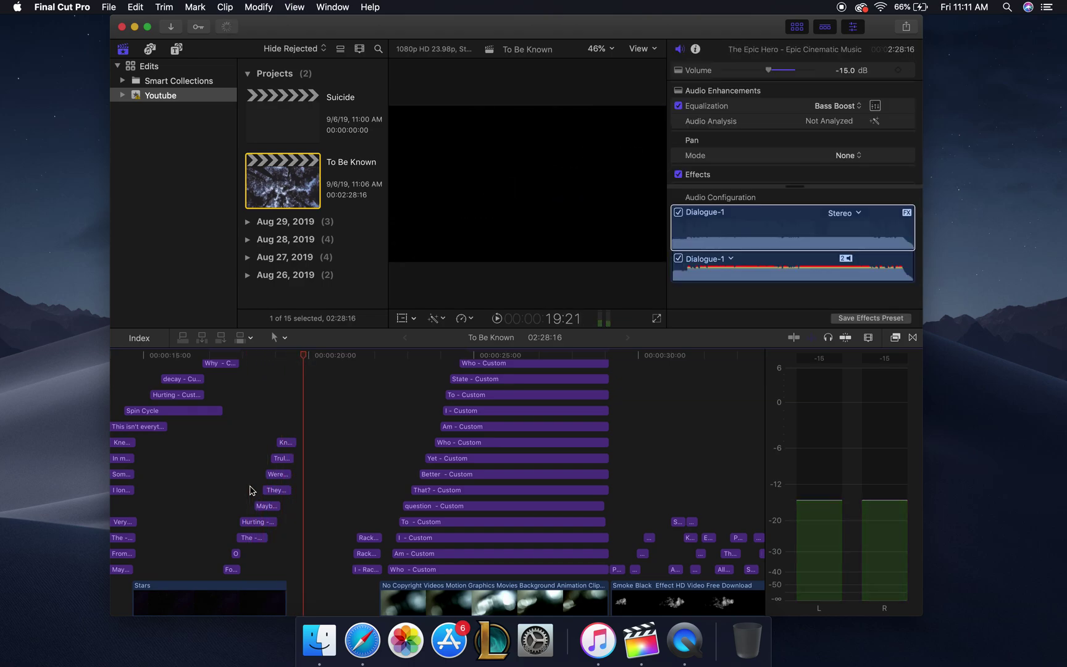
Play the "Or were they?" title through the Rack Focus titles to the start of the motion graphics background clip.
scroll(374, 453, up, 5)
scroll(374, 453, right, 3)
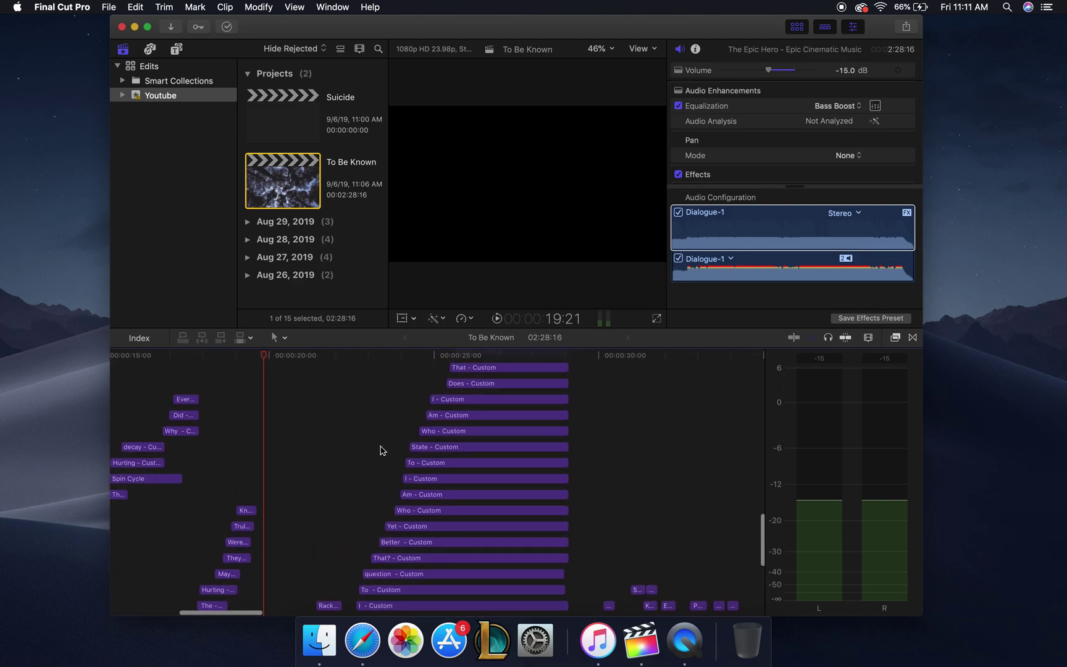
scroll(380, 451, down, 4)
scroll(381, 451, down, 4)
scroll(380, 451, left, 1)
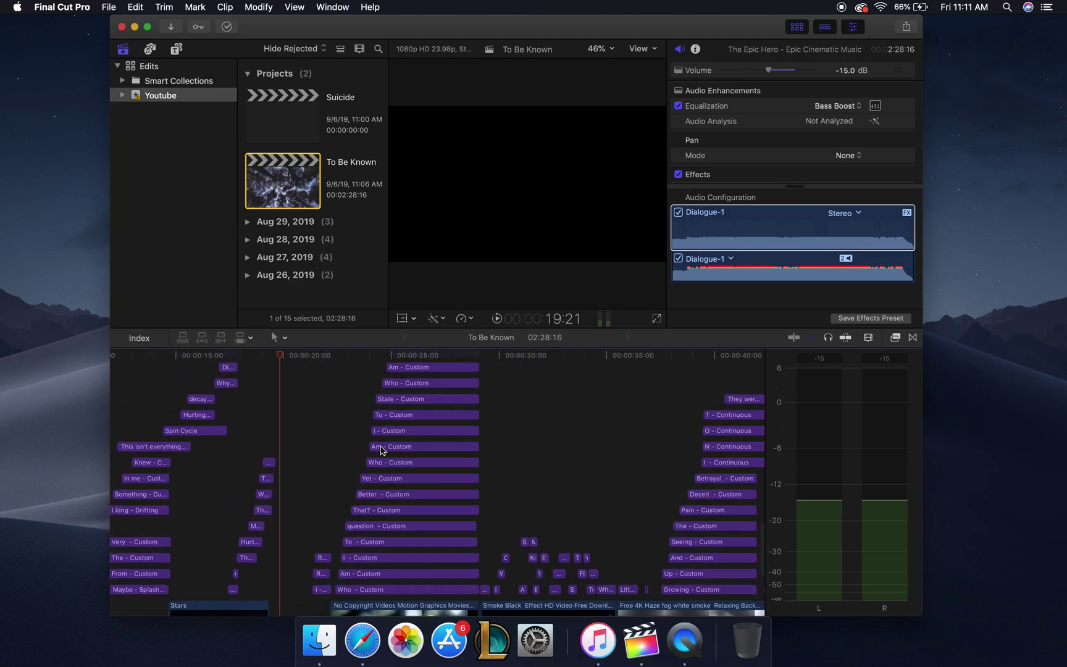
key(space)
click(312, 467)
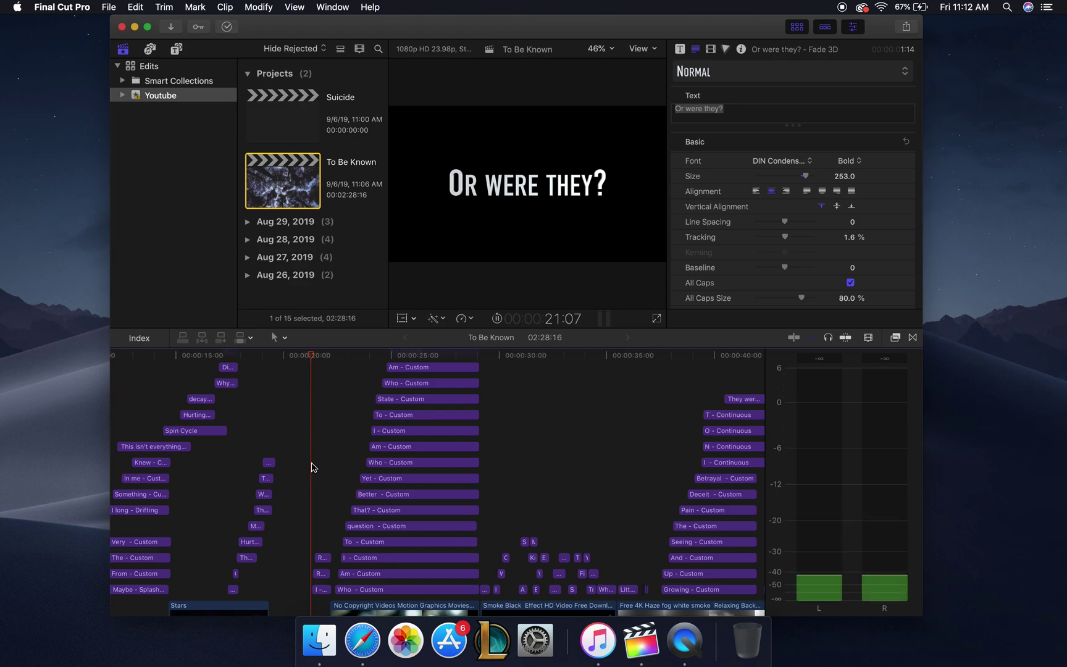
key(space)
click(307, 464)
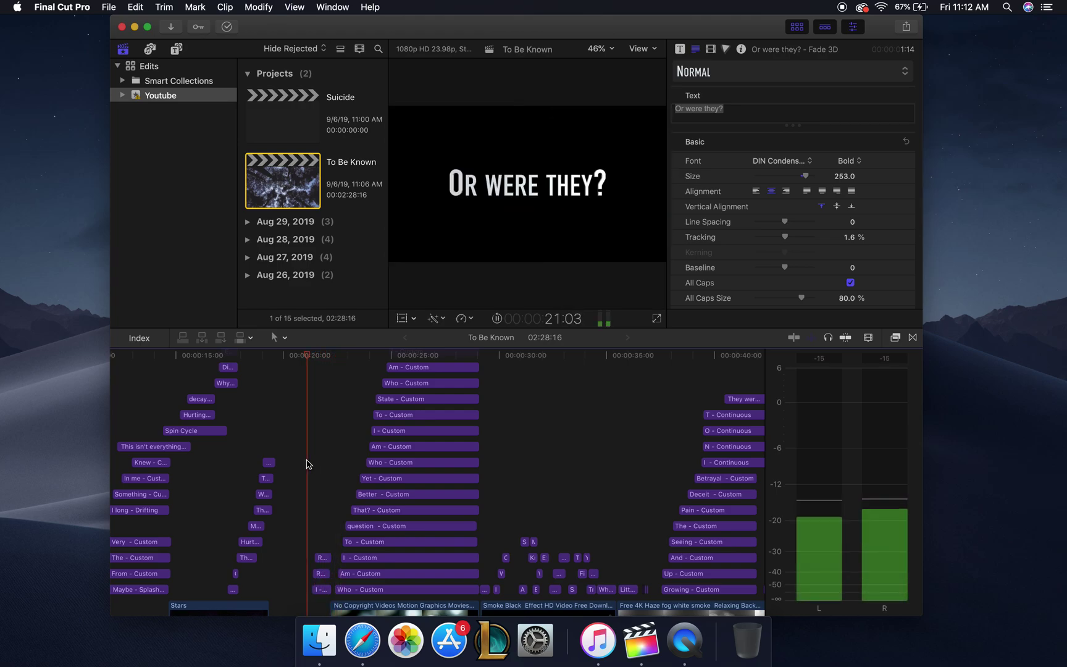
key(space)
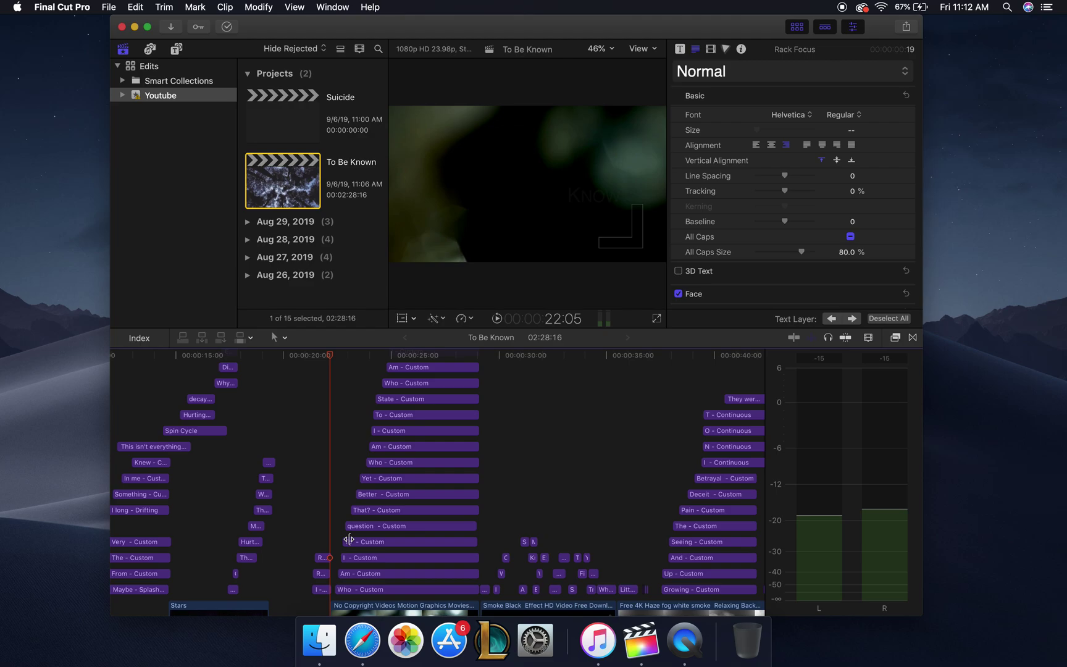
Replay the Rack Focus "I Don't Know" titles twice from the end of the "Or were they?" title.
click(308, 582)
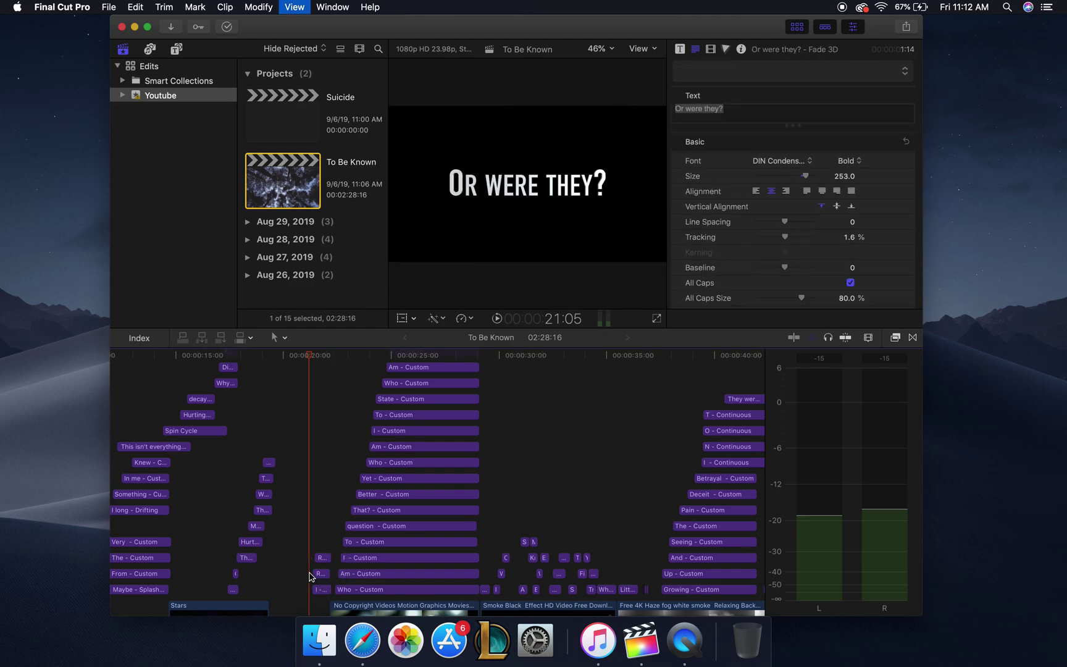
key(space)
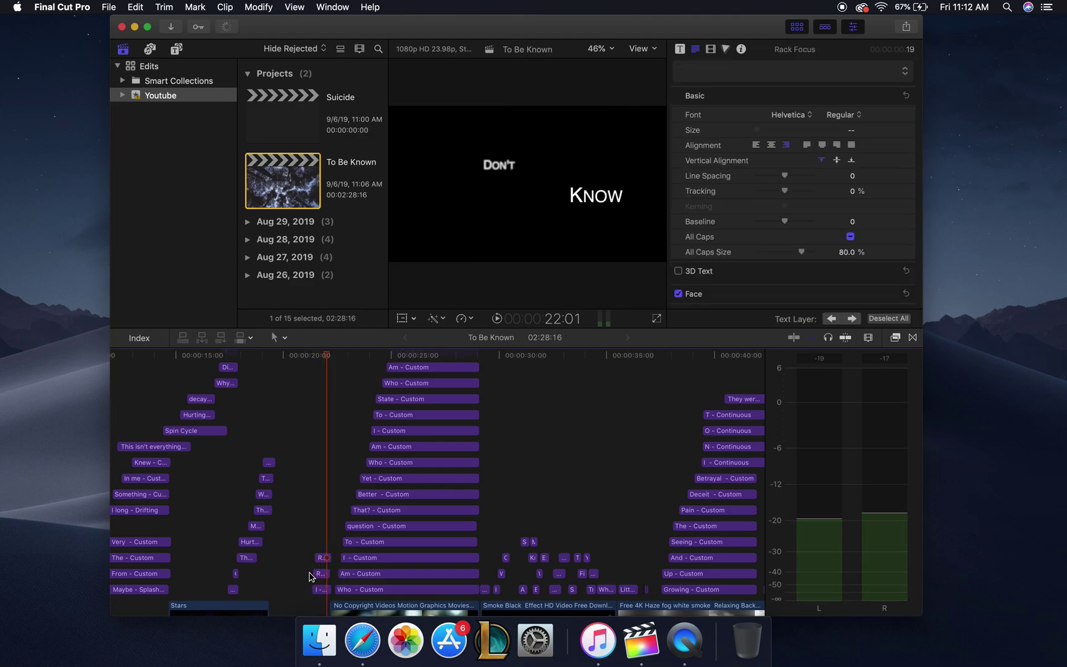
click(305, 572)
key(space)
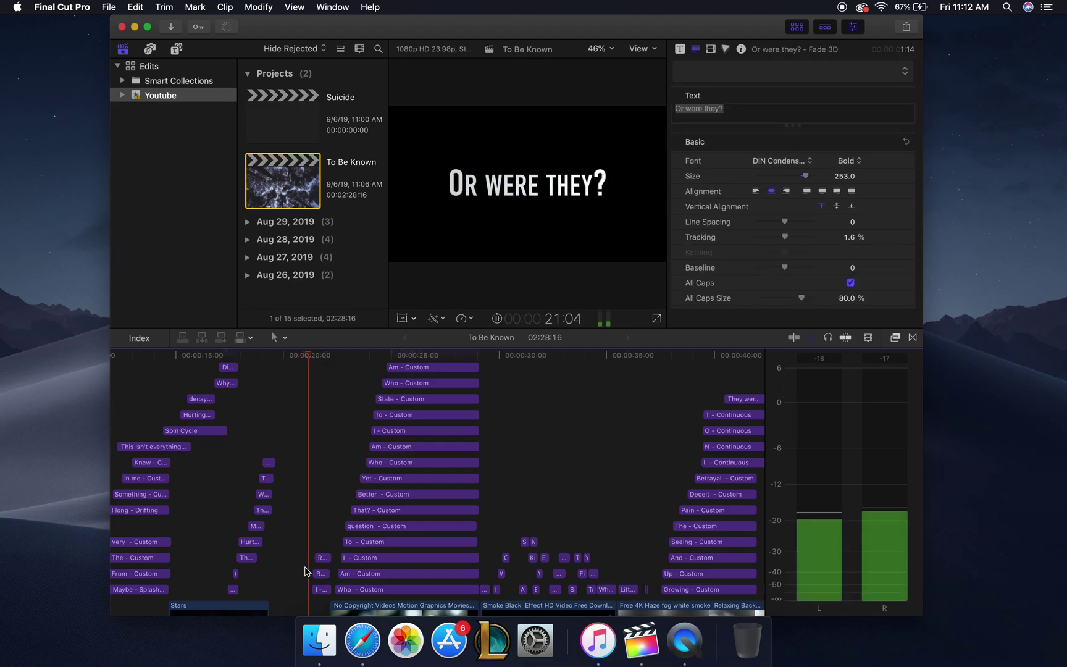
key(space)
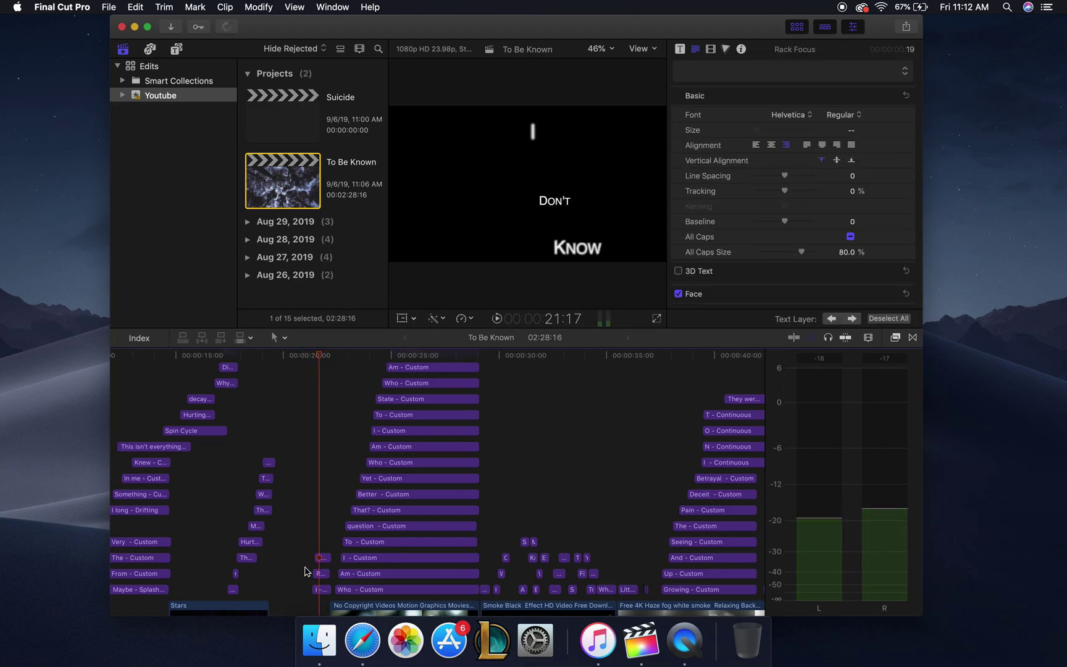
Play from the end of the "Or were they?" title through the stacked word titles over the motion graphics background clip.
click(305, 562)
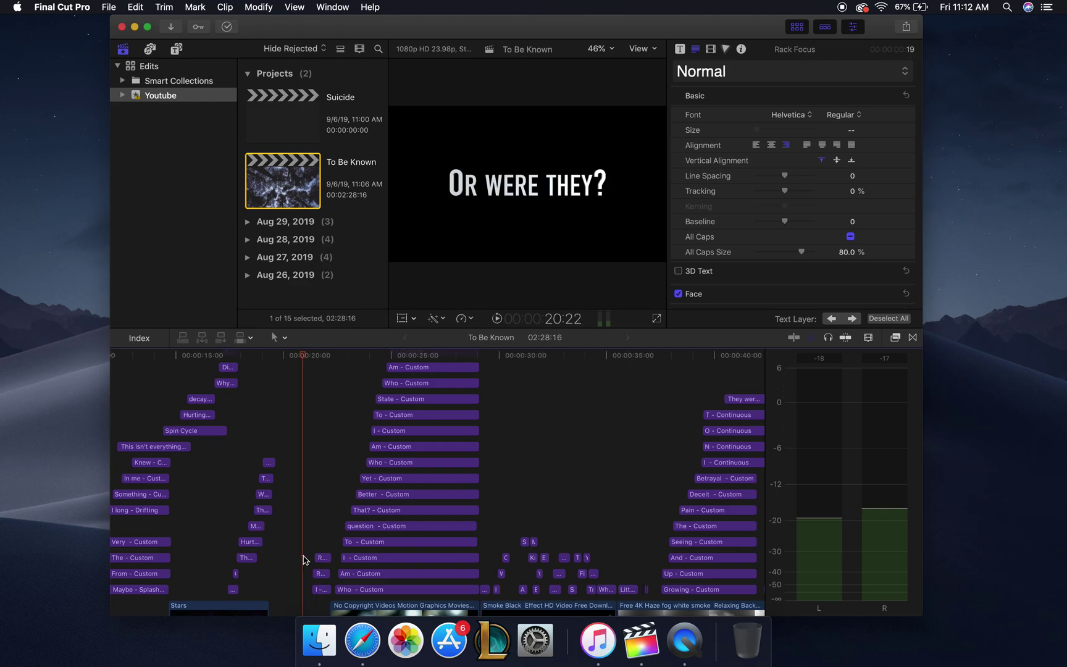
key(space)
click(303, 560)
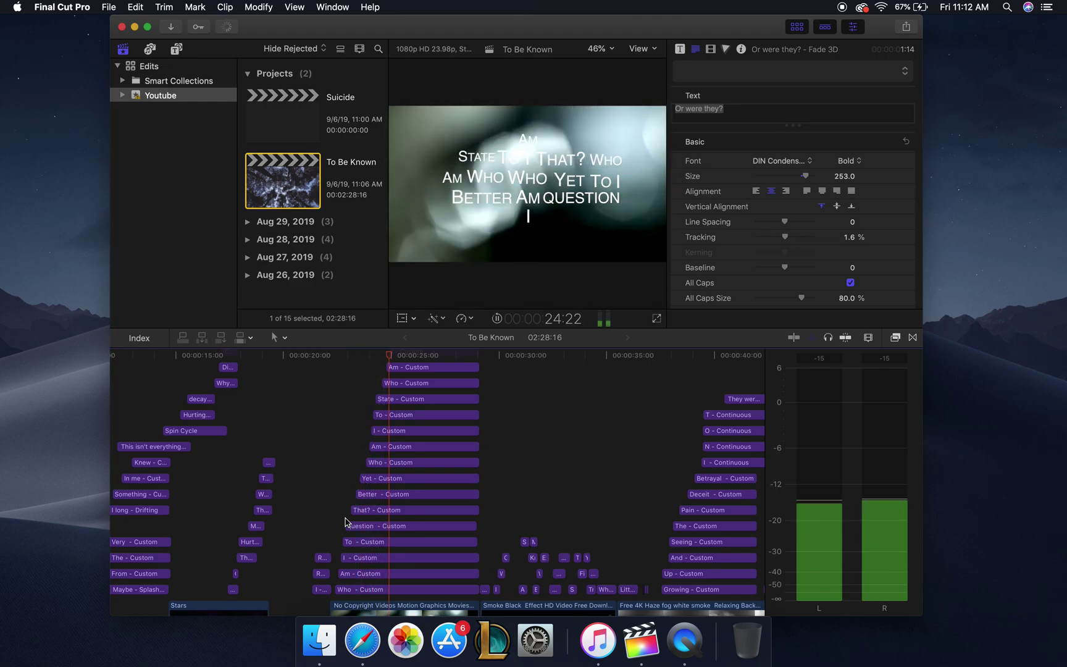
scroll(415, 479, up, 10)
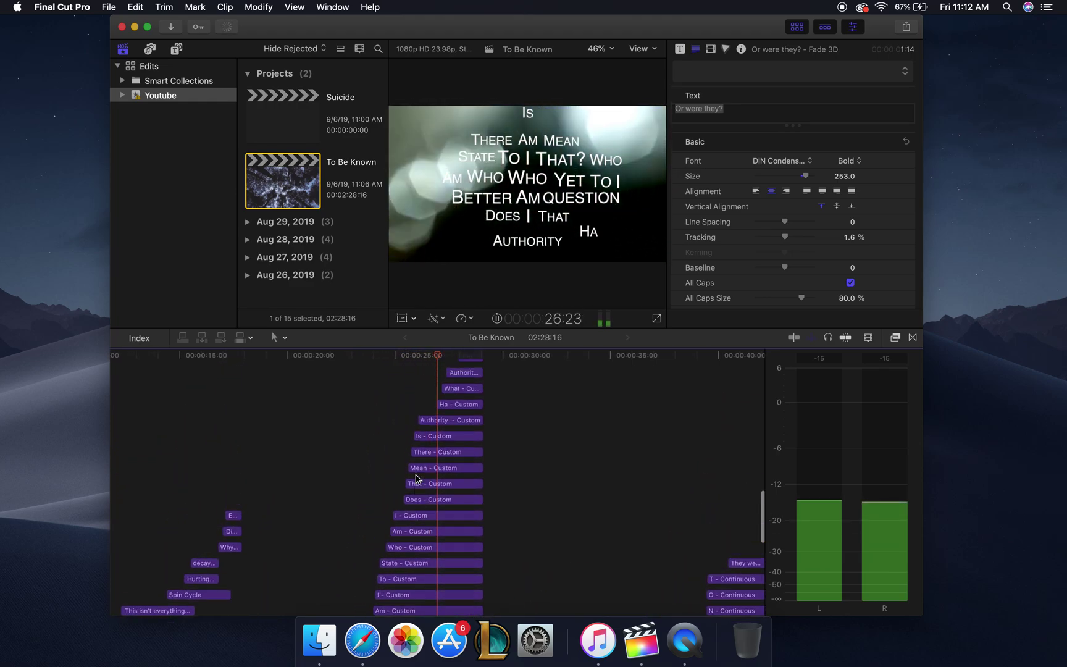
scroll(416, 478, down, 10)
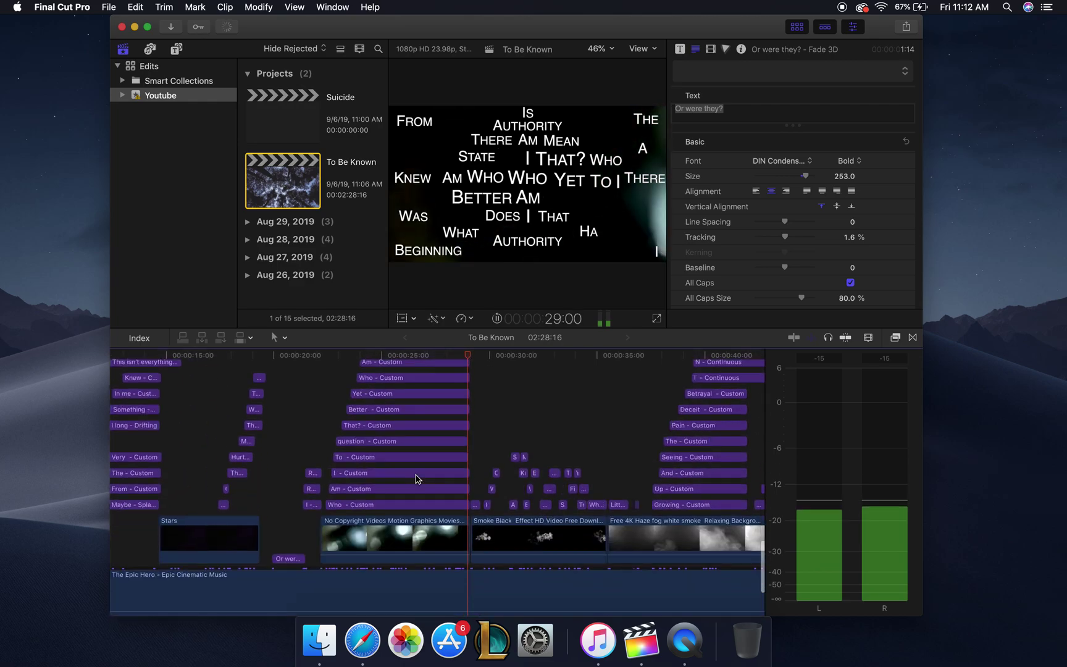
Continue playback through the black smoke and white haze smoke clips to the "They were all searching" title.
scroll(488, 422, right, 5)
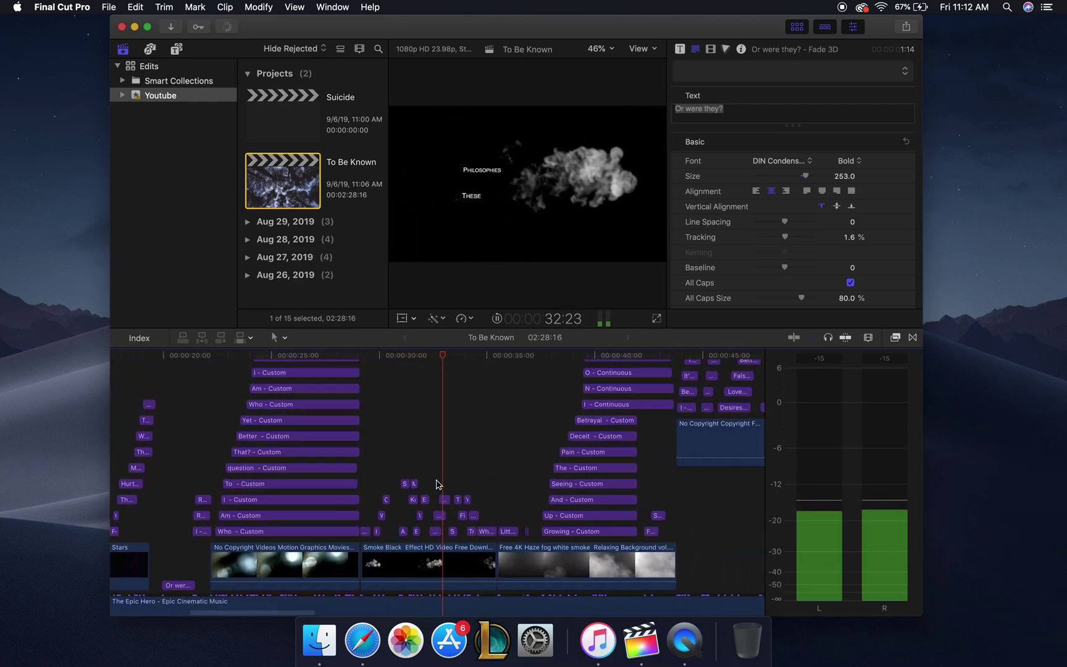
scroll(436, 484, right, 6)
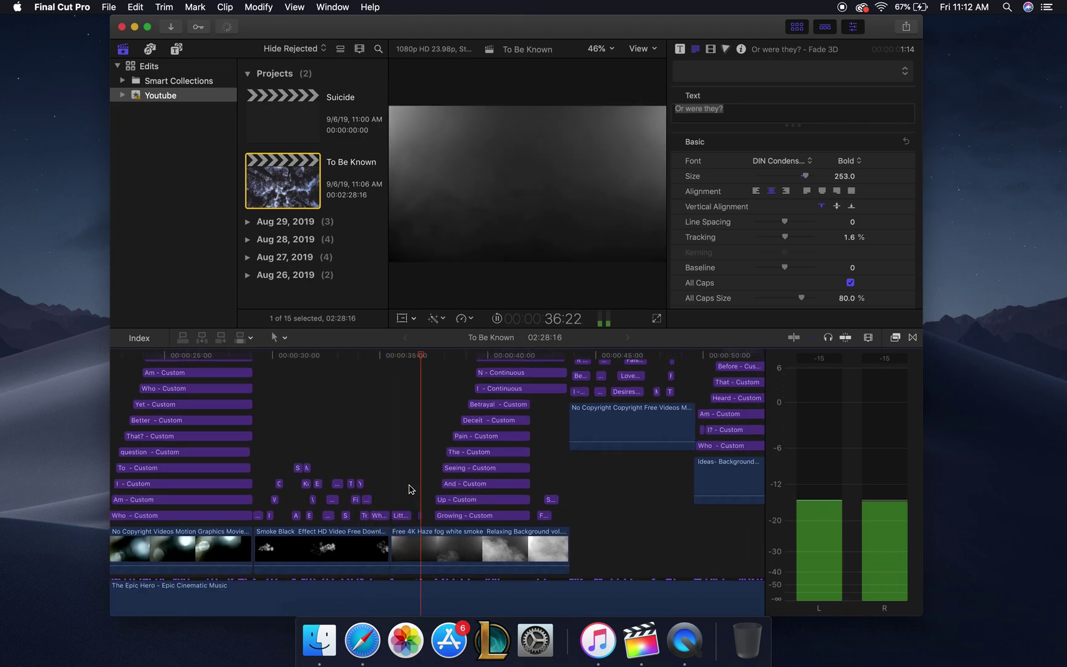
scroll(432, 488, right, 2)
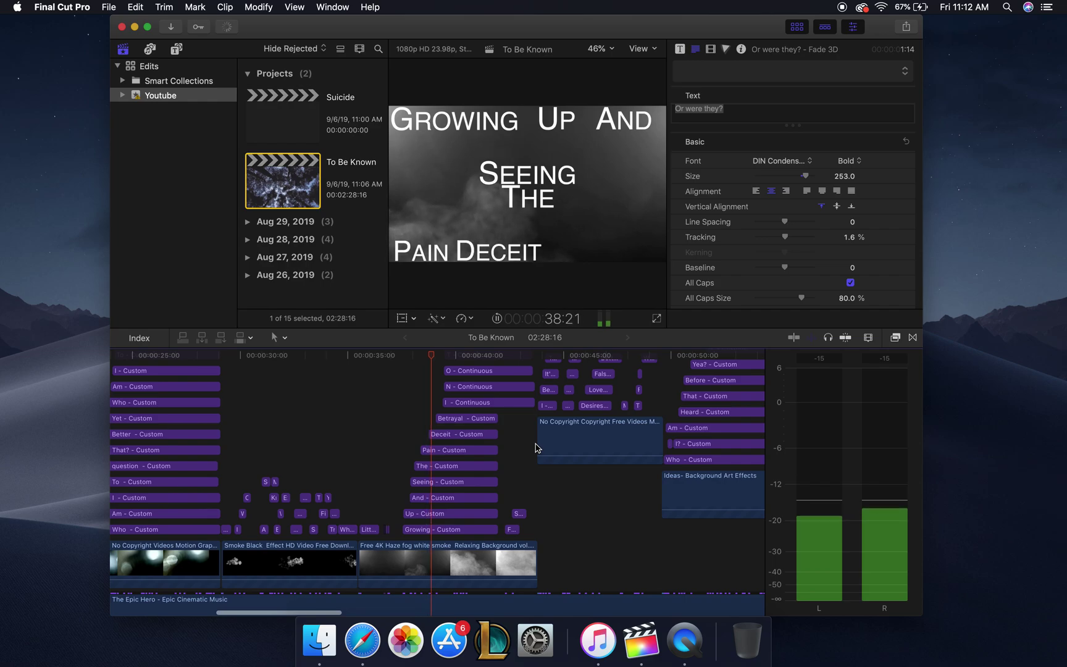
scroll(525, 447, right, 1)
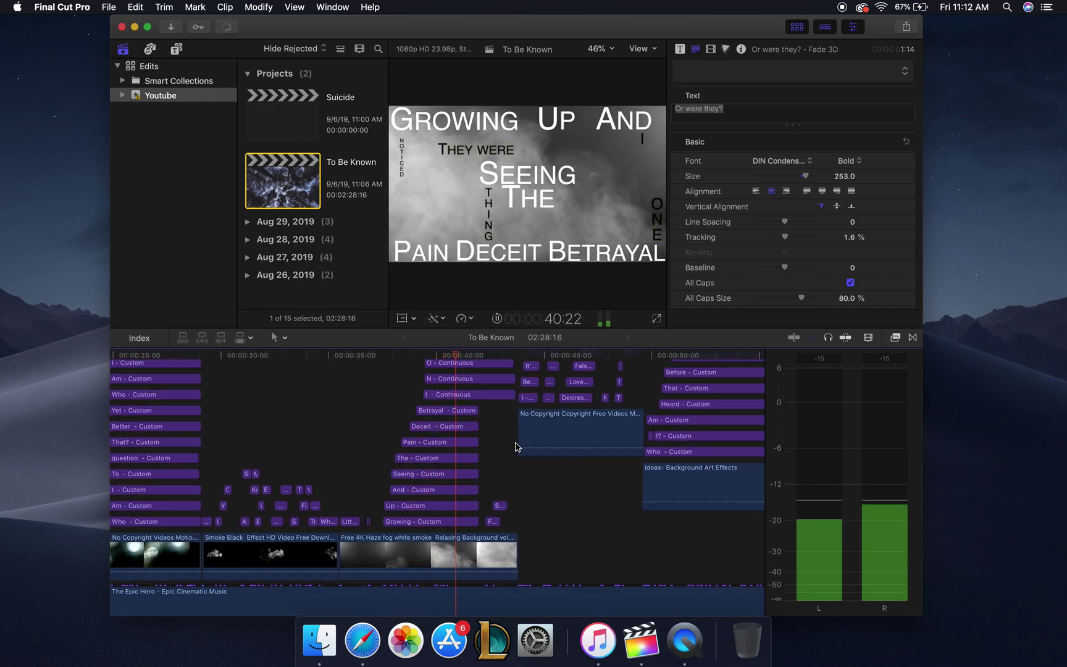
key(space)
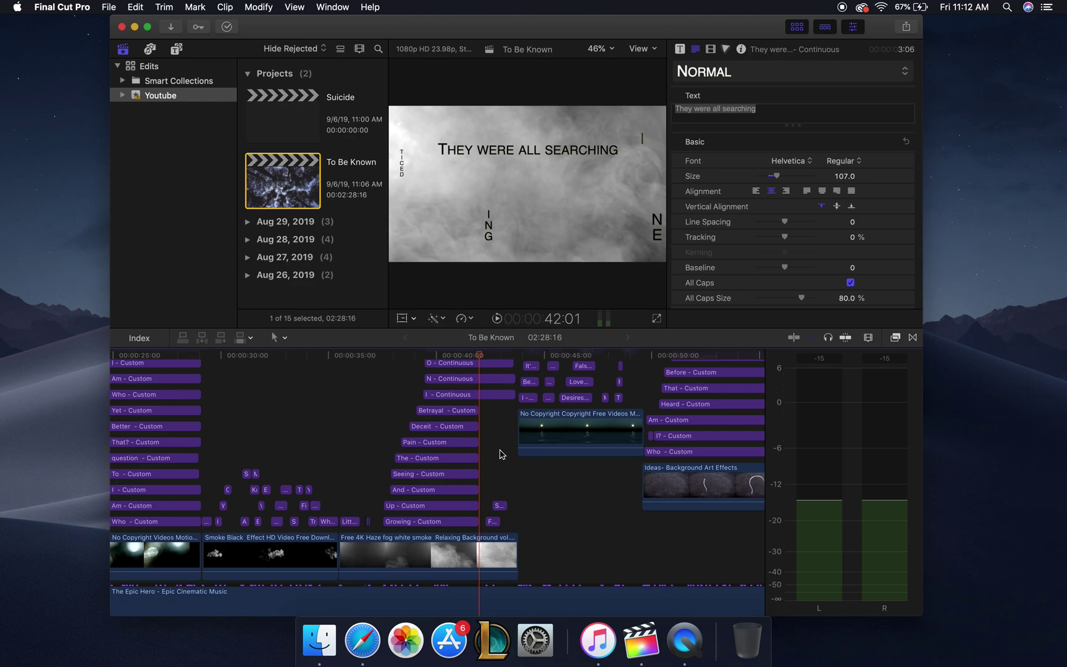
Replay from the "Deceit" title into the ocean background clip, then return to its "Love" and "False Hope" titles.
click(415, 416)
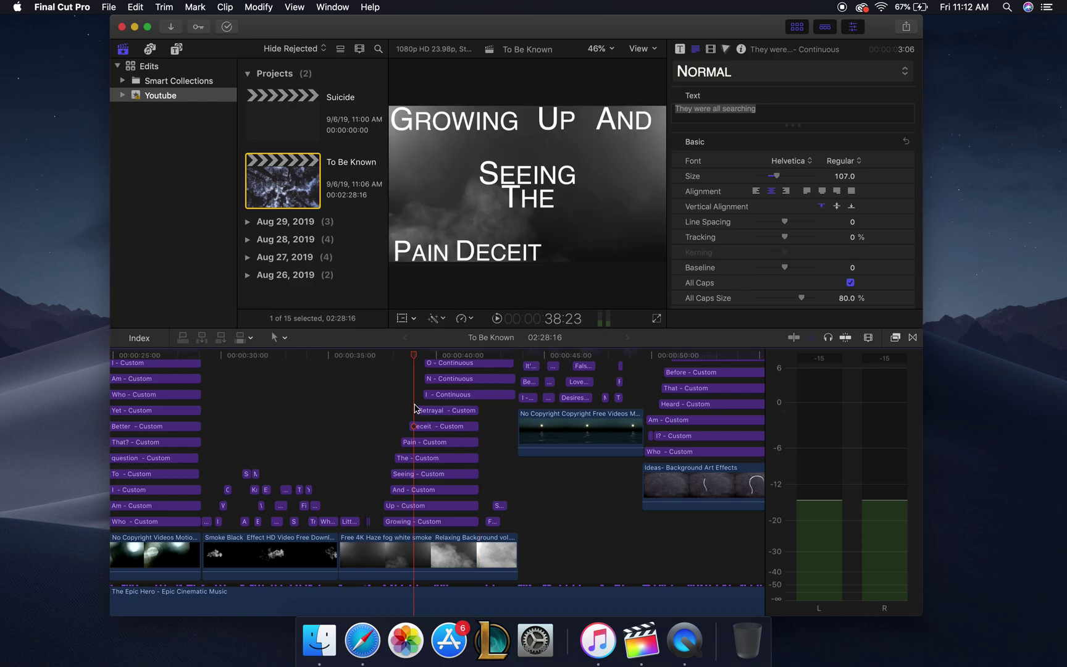
key(space)
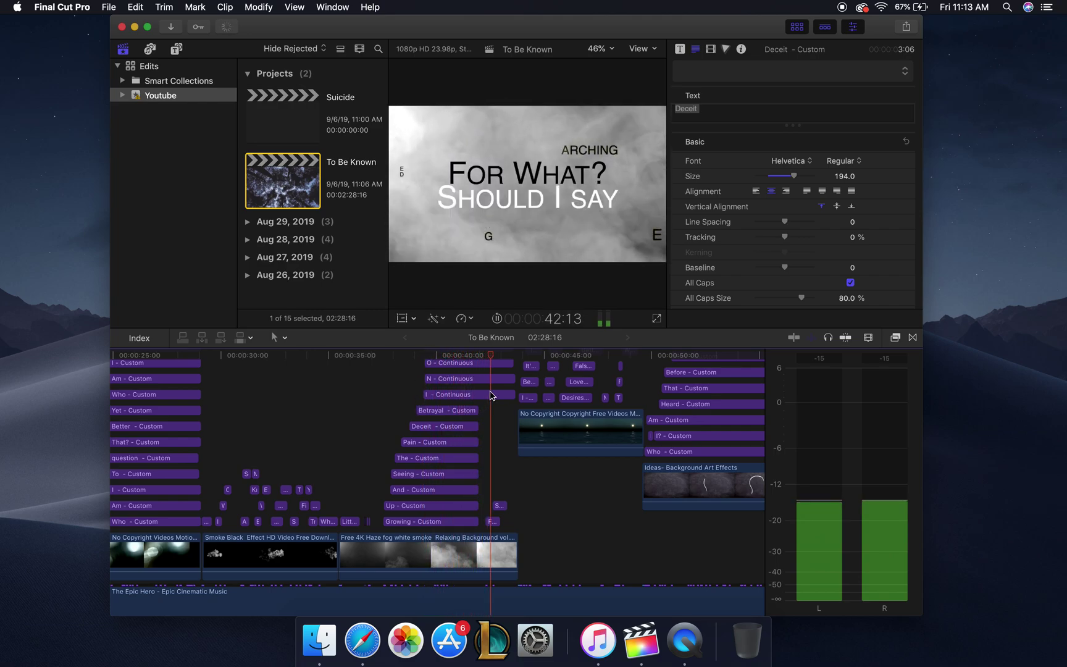
scroll(490, 396, right, 3)
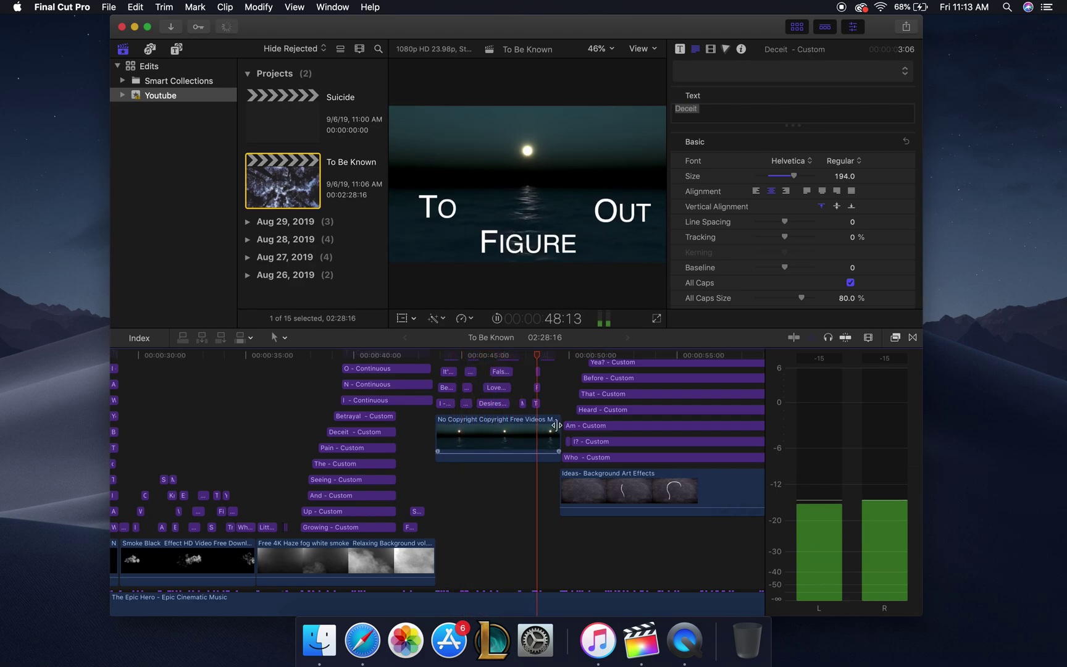
scroll(556, 425, up, 3)
scroll(555, 425, right, 3)
click(386, 419)
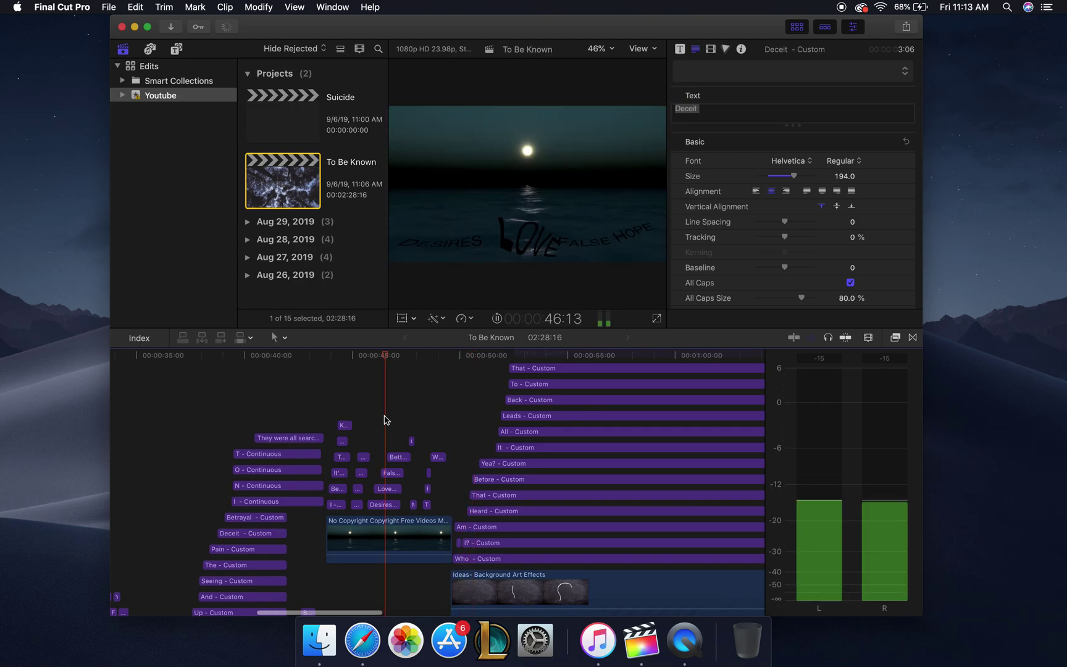
Search all installed video effects for "wave", then close the effects browser.
click(895, 338)
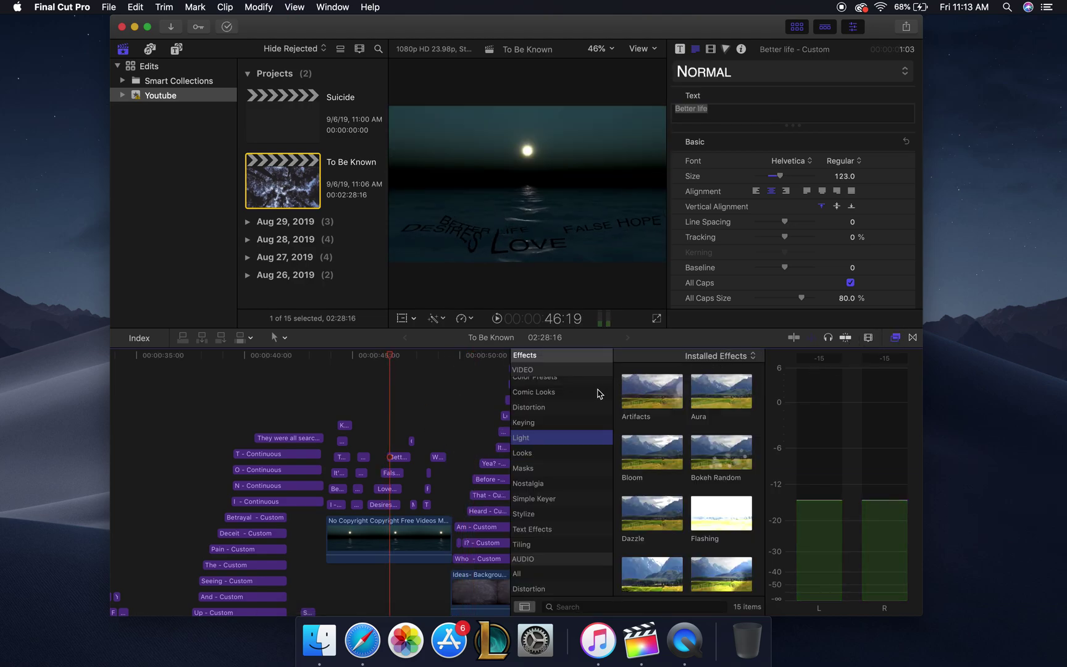
click(734, 358)
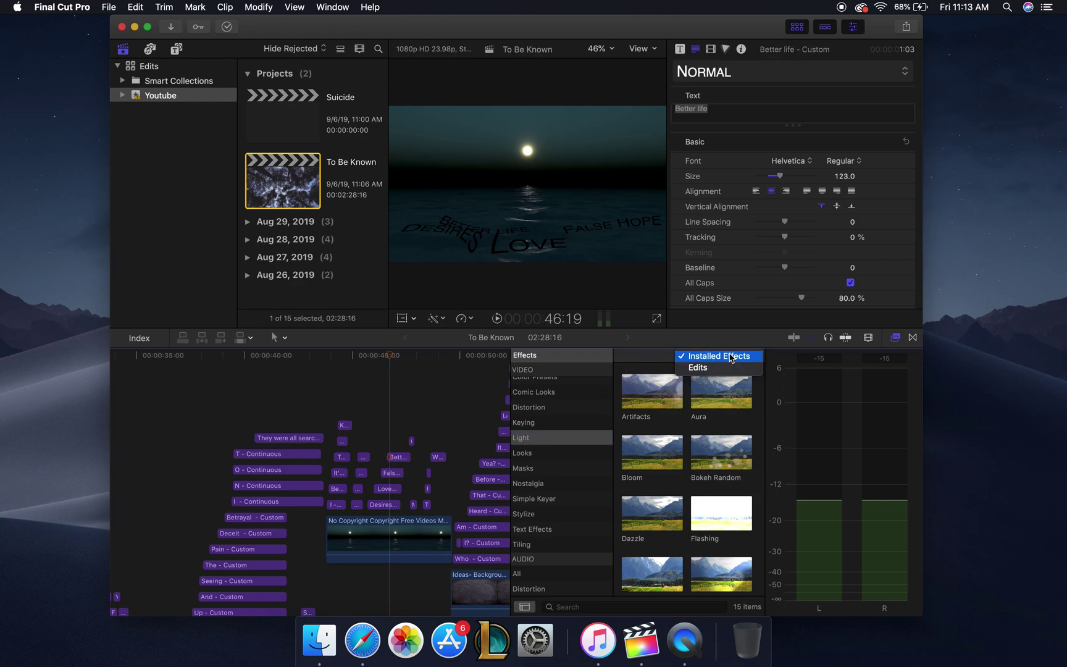
click(731, 357)
click(584, 607)
text(wav)
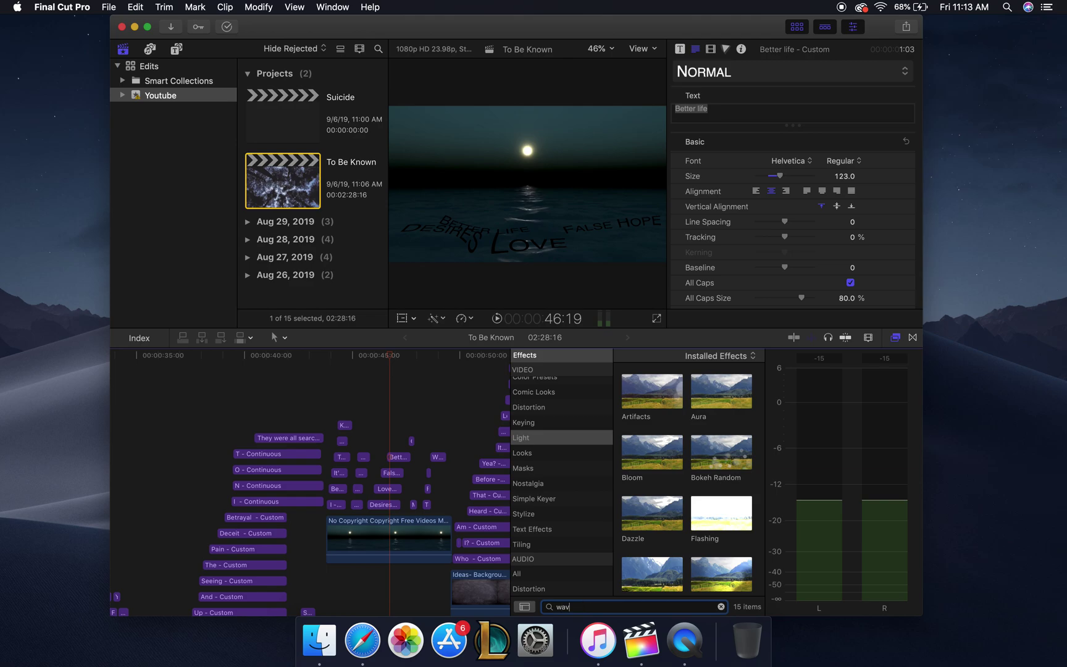
text(e)
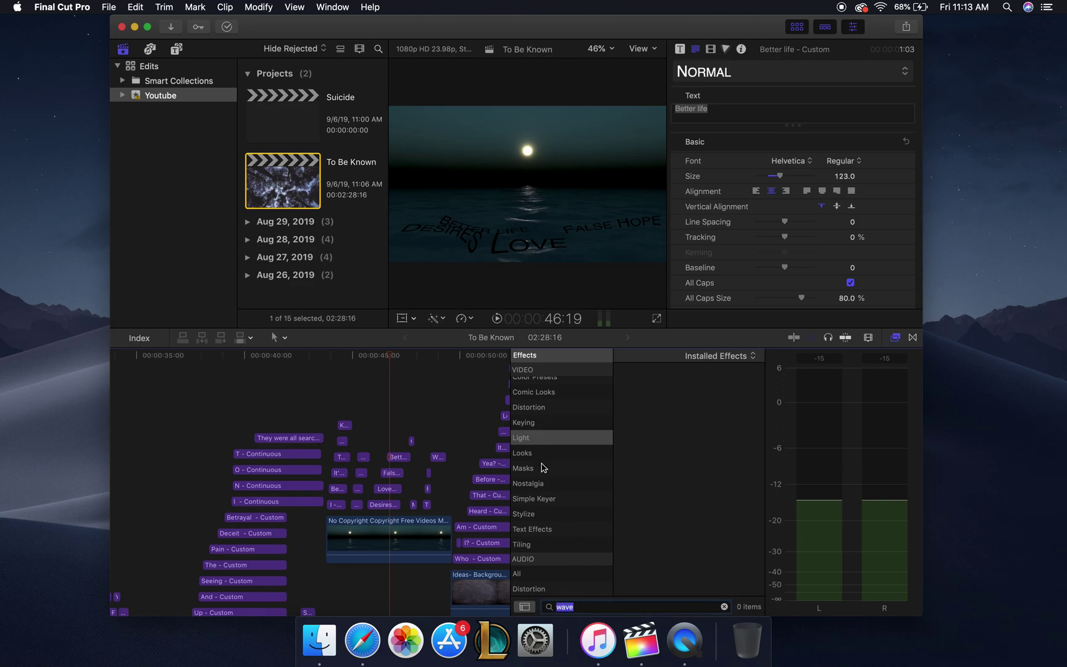
scroll(542, 467, up, 5)
click(543, 402)
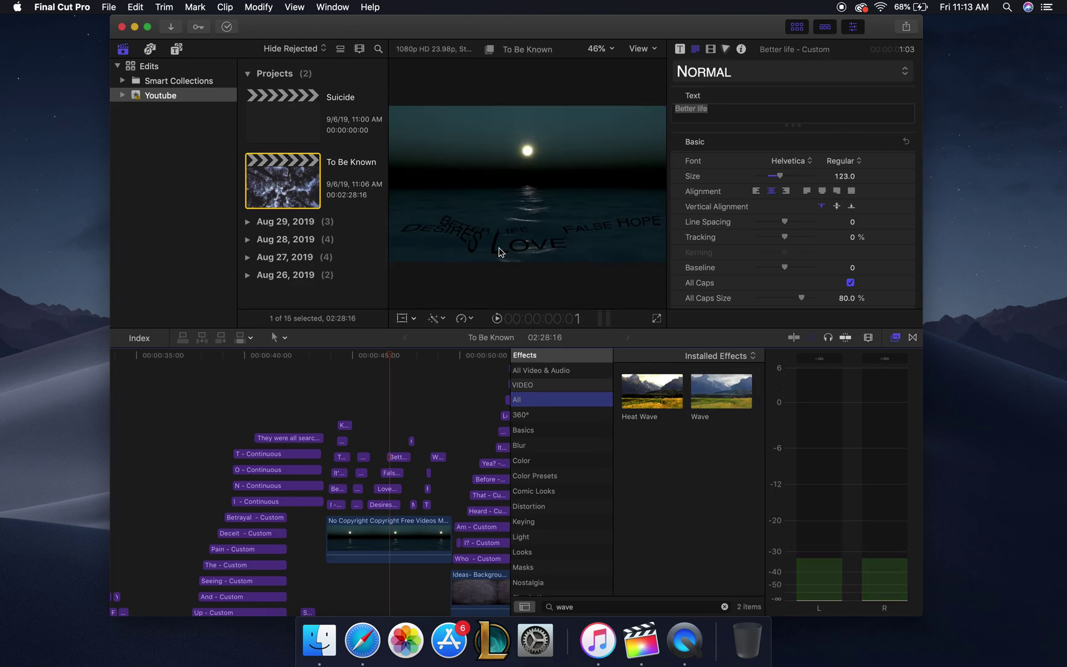
click(897, 338)
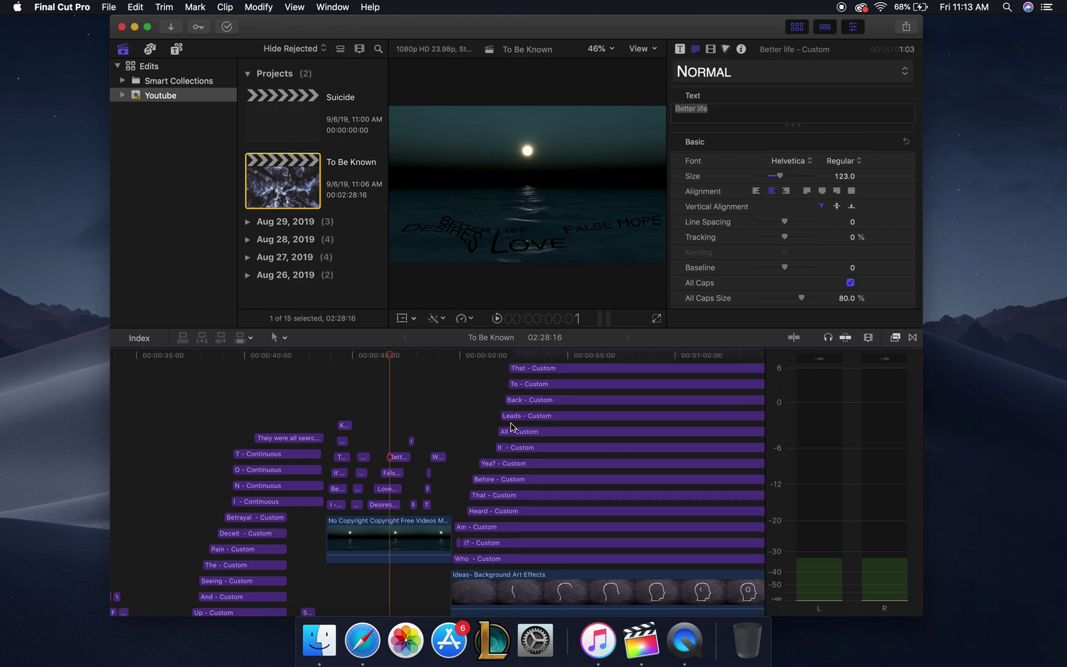
Play from the "Better life" title to the opening titles over the Ideas background clip.
key(space)
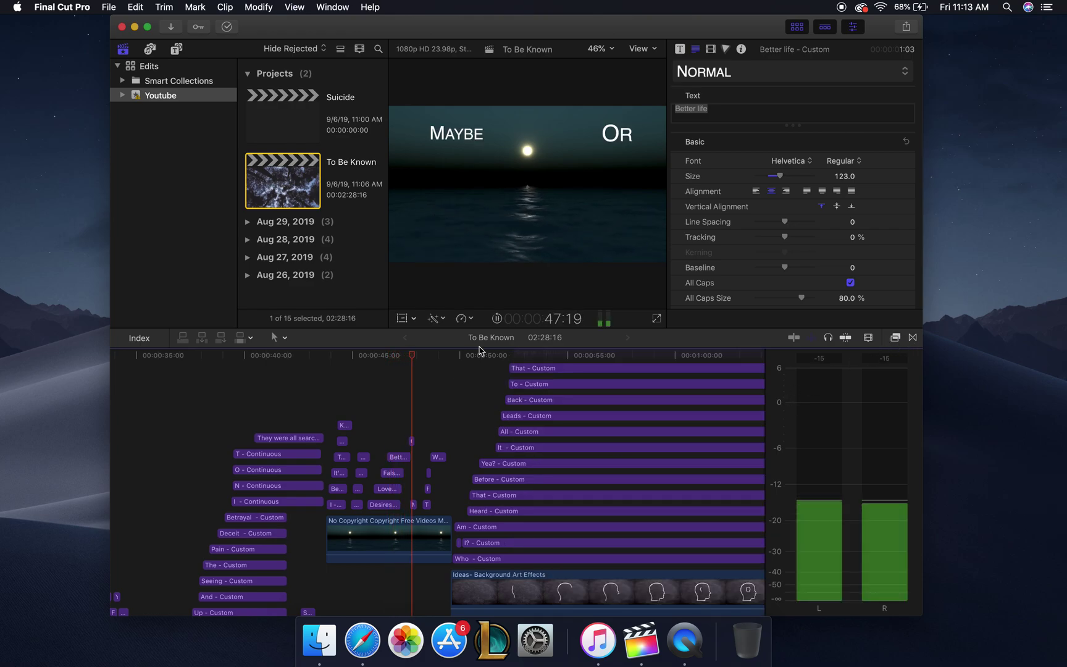
scroll(488, 494, down, 3)
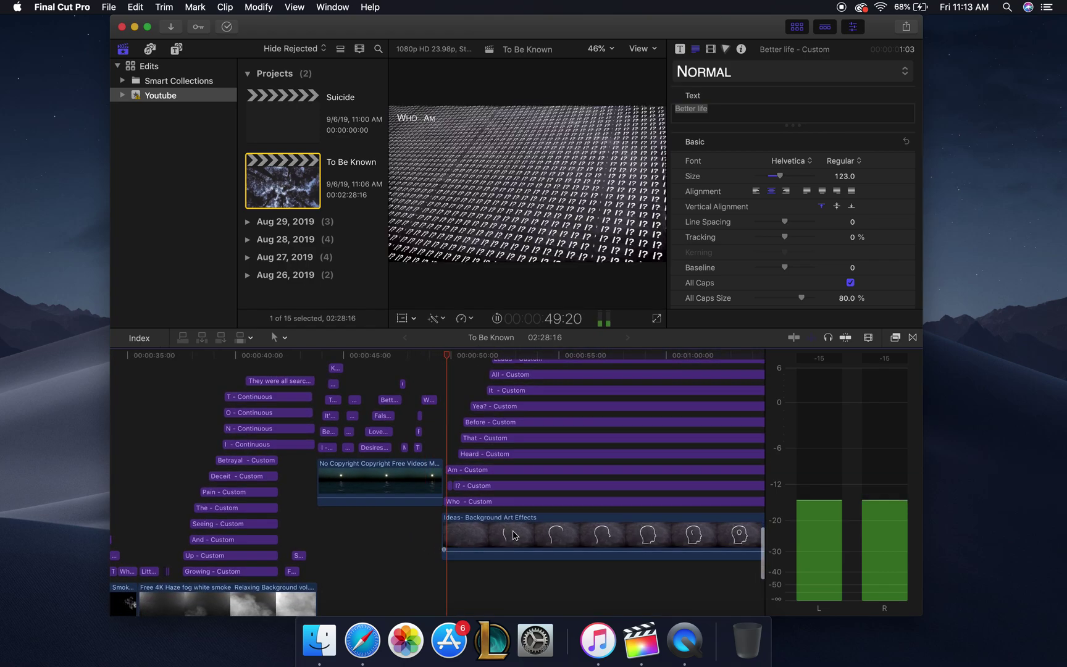
scroll(567, 547, right, 2)
Replay the cut from the ocean clip to the Ideas background clip, pausing on the tiled "I?" title.
click(378, 438)
key(space)
click(375, 437)
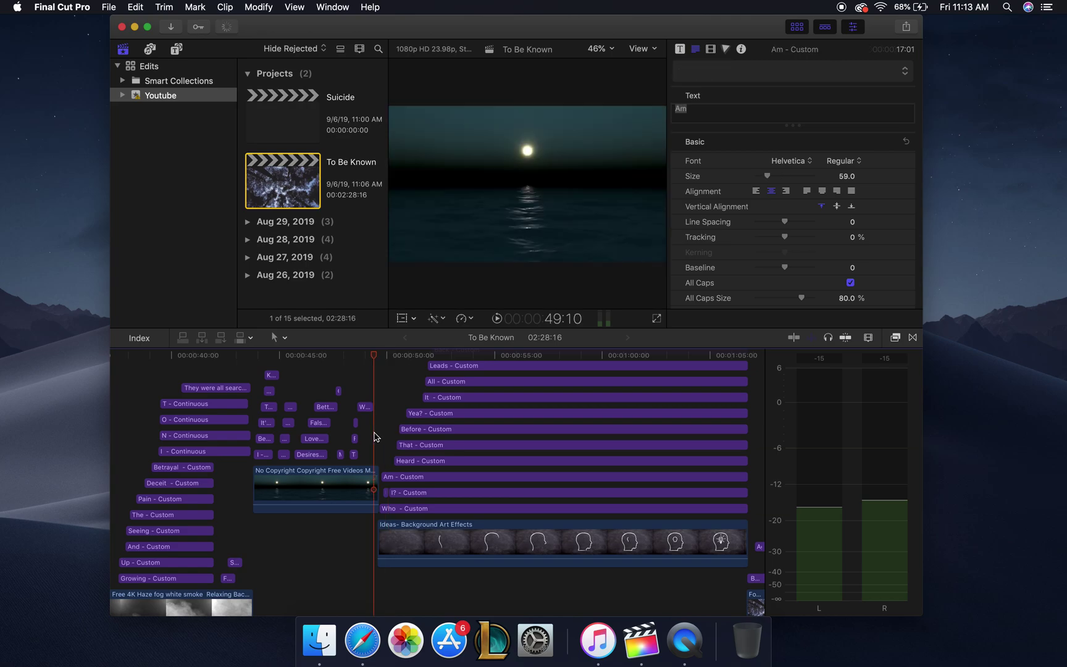
key(space)
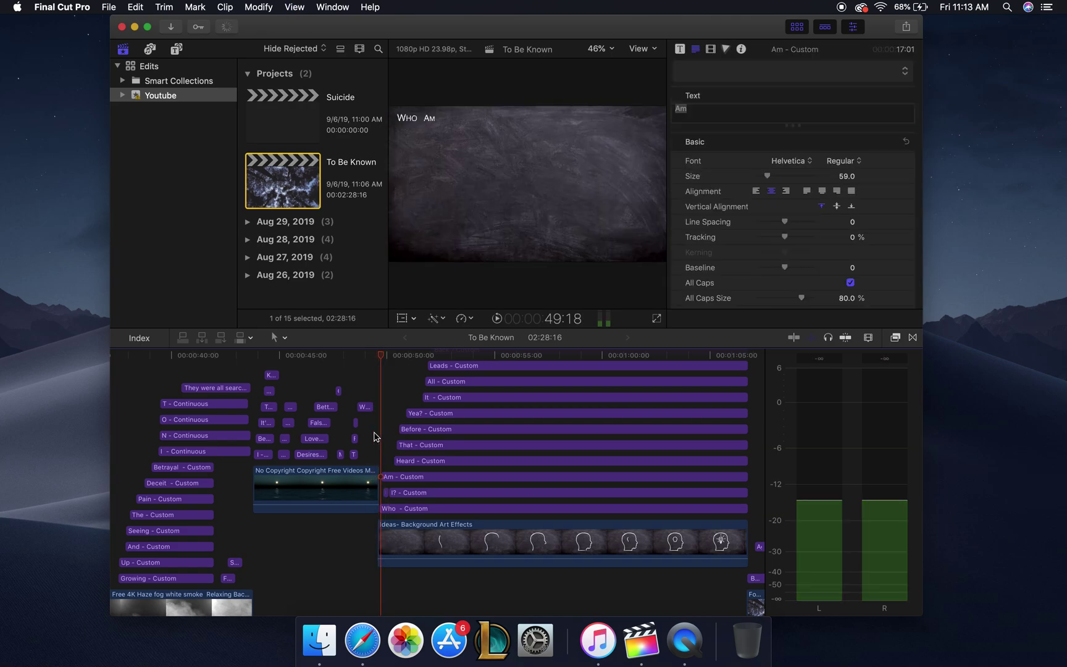
click(384, 438)
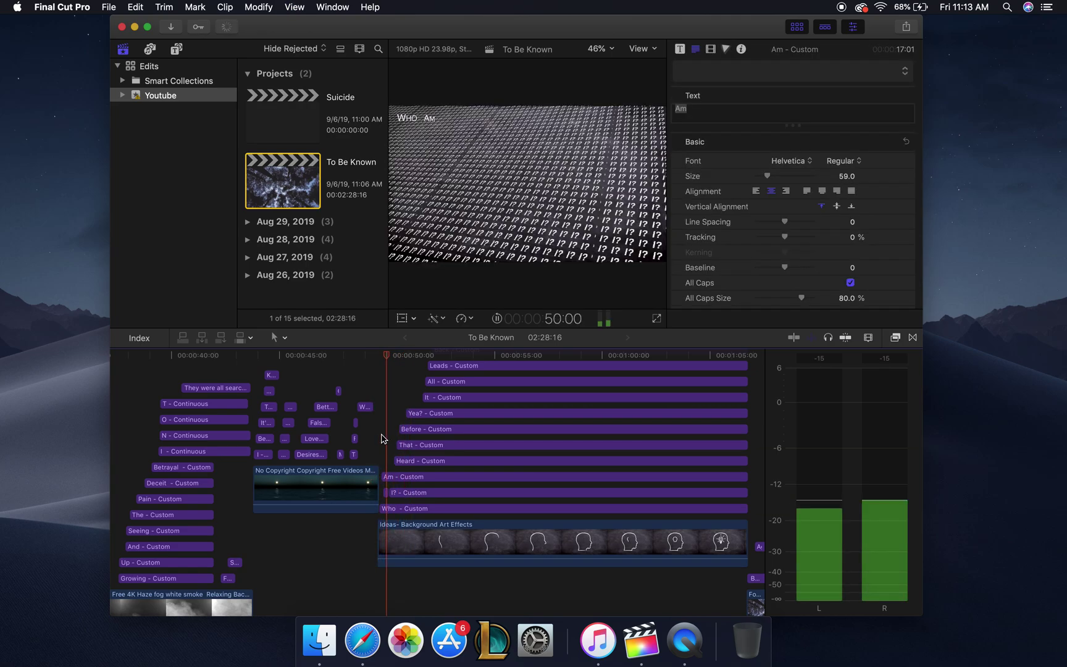
click(383, 438)
key(space)
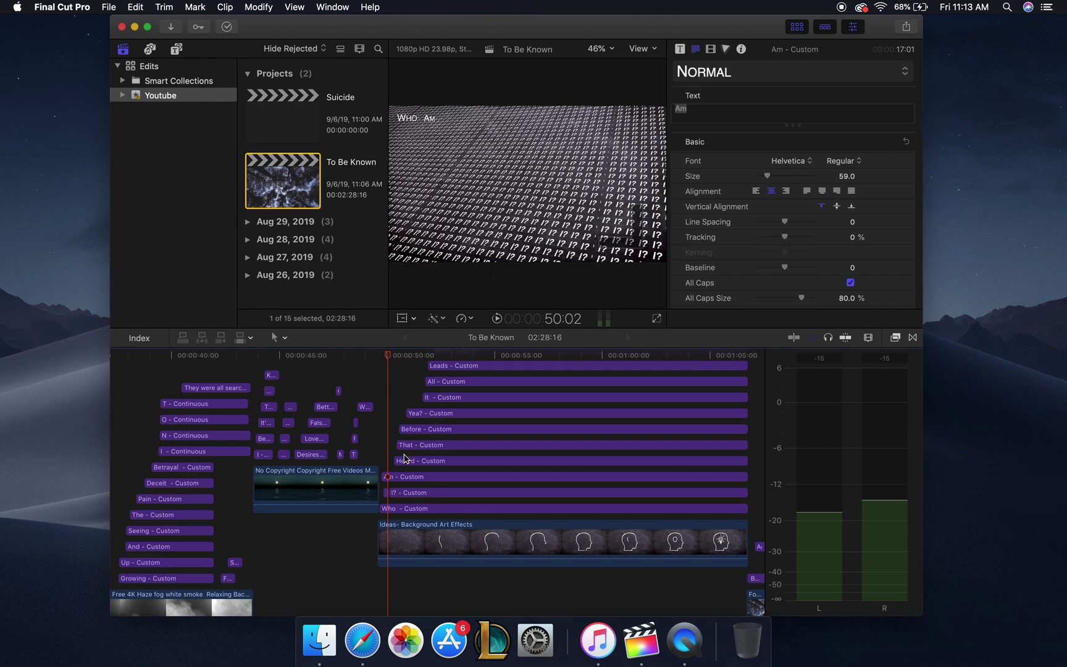
Select the short "I?" title at the start of the Ideas clip and open the effects browser.
click(387, 492)
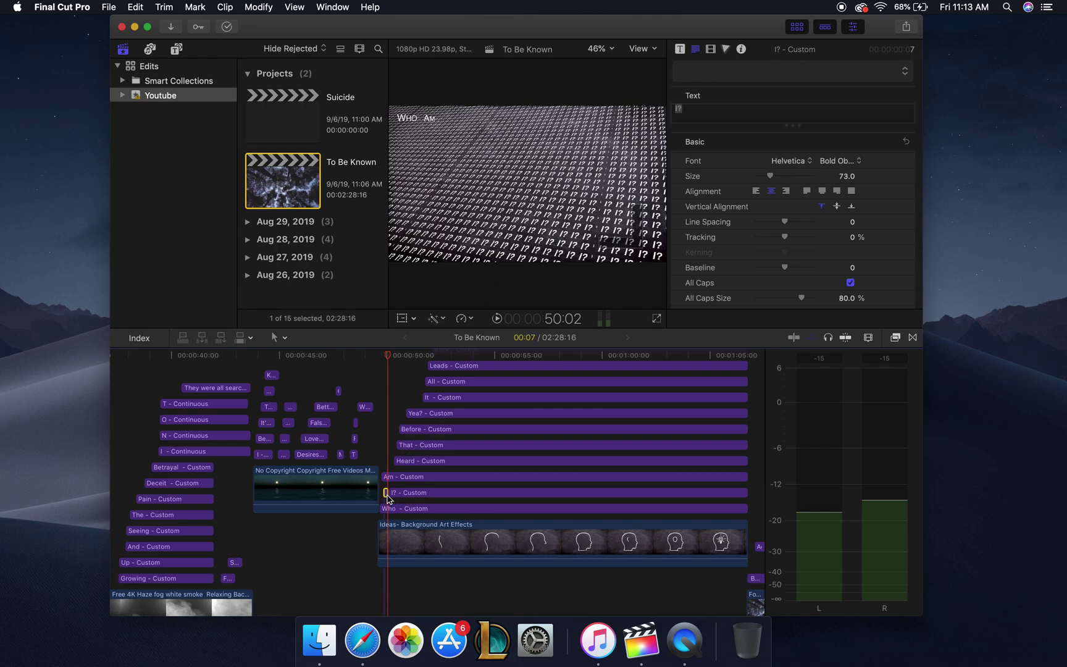
click(895, 338)
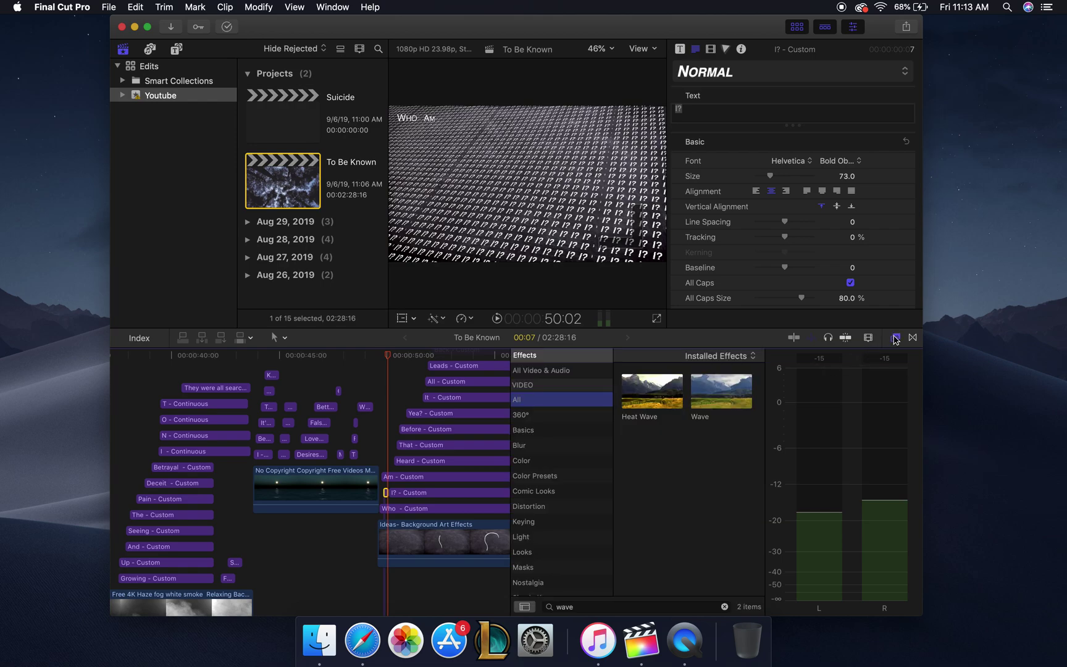
right_click(387, 494)
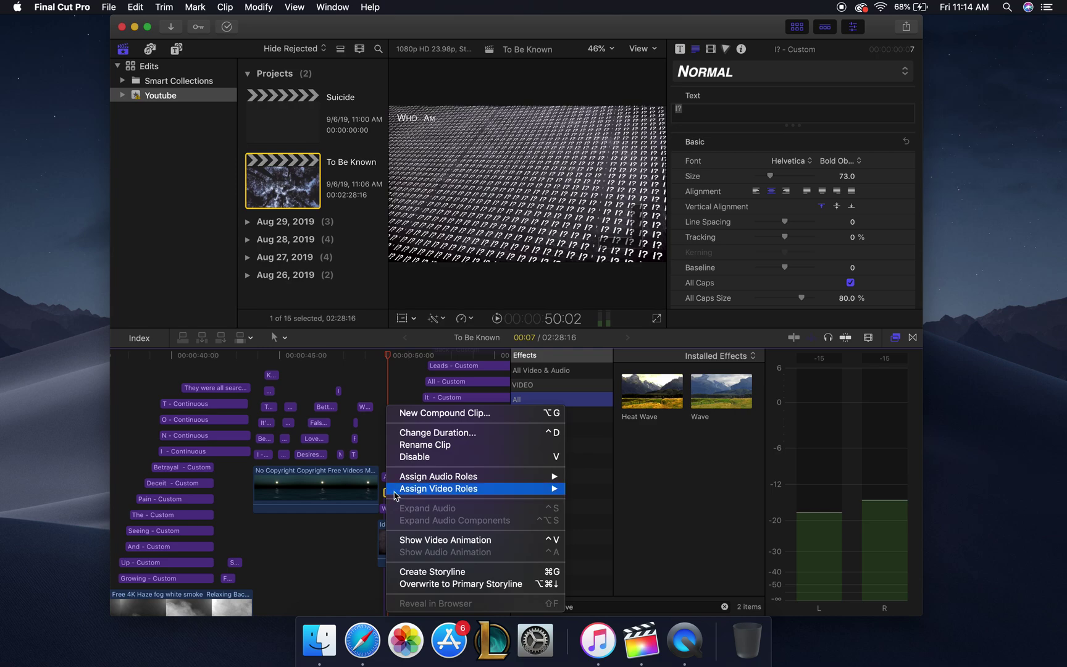
click(507, 435)
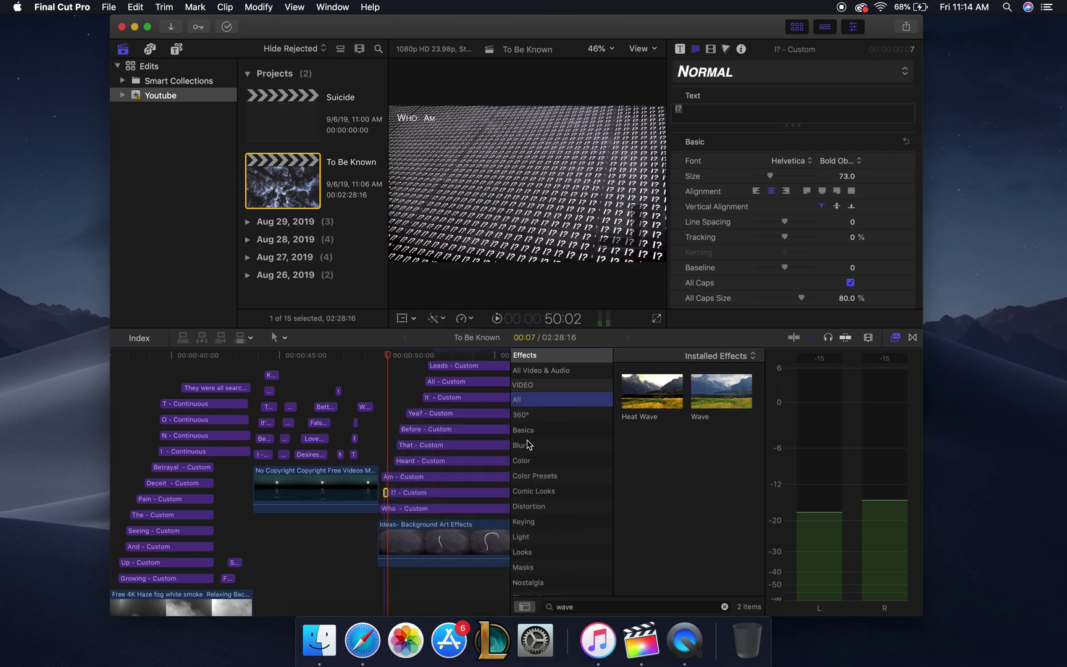
Check the video effect categories from 360° through Keying with the "wave" search still applied.
click(543, 431)
click(554, 415)
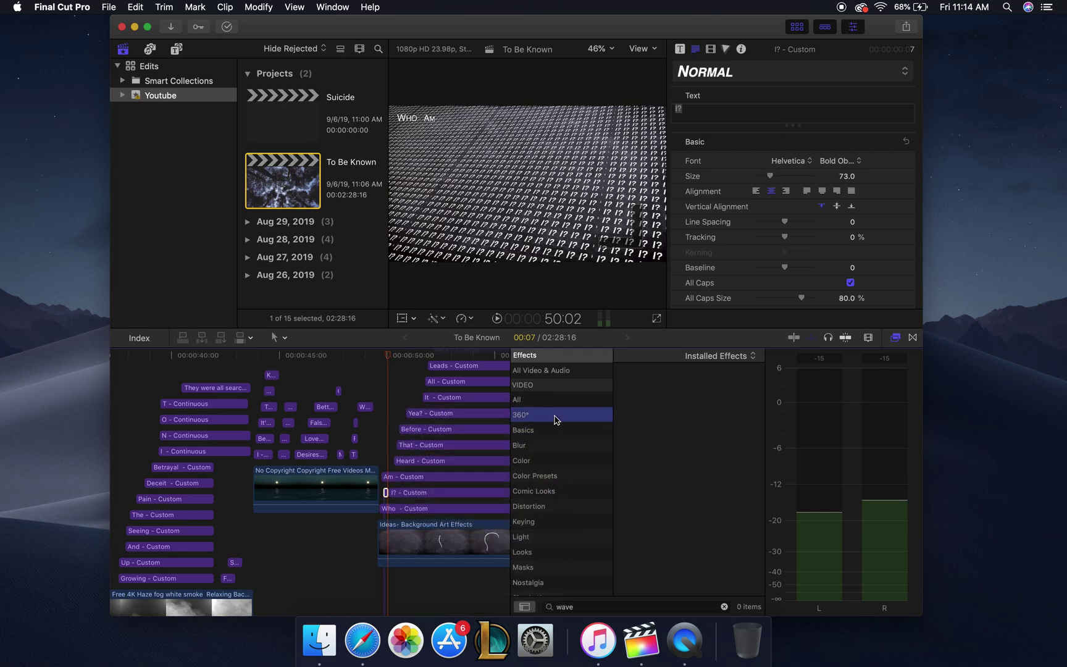
click(560, 462)
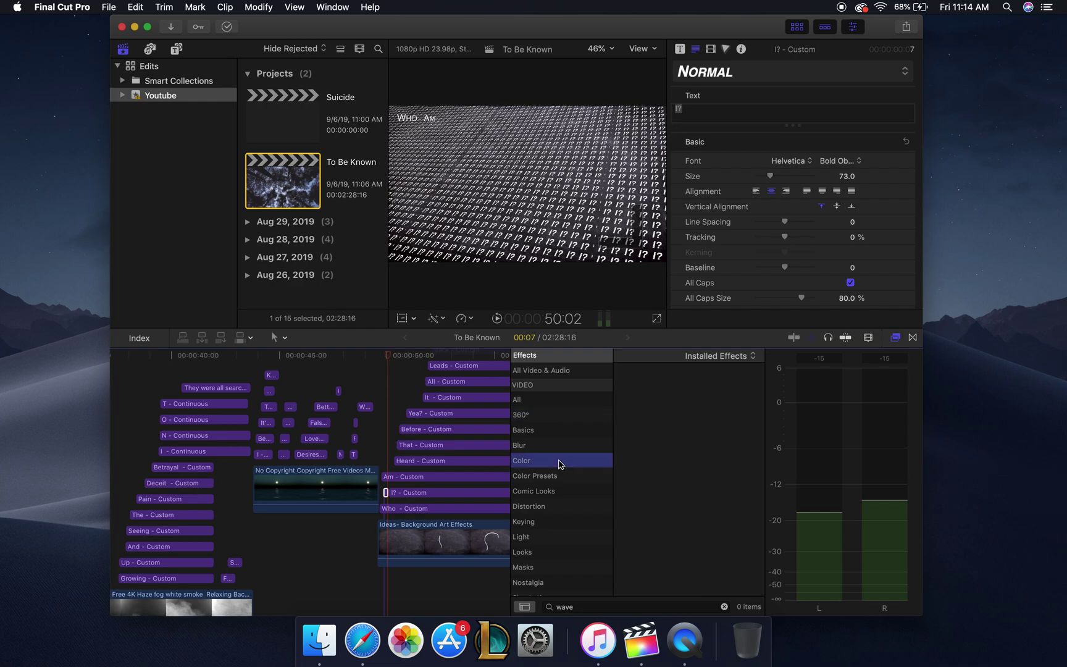
click(552, 478)
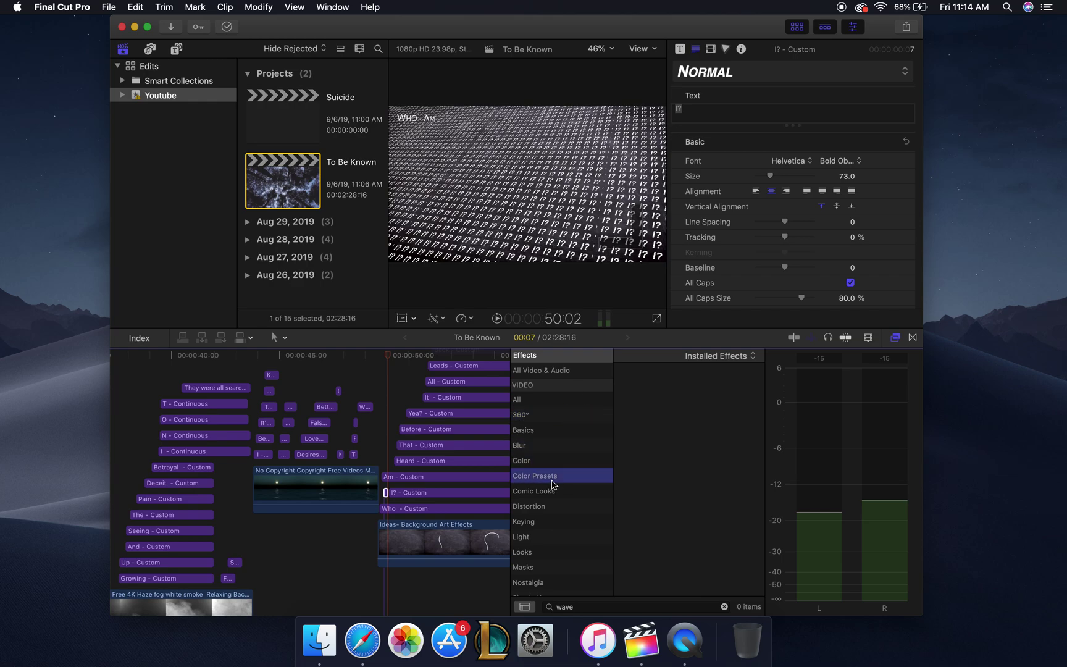
click(544, 494)
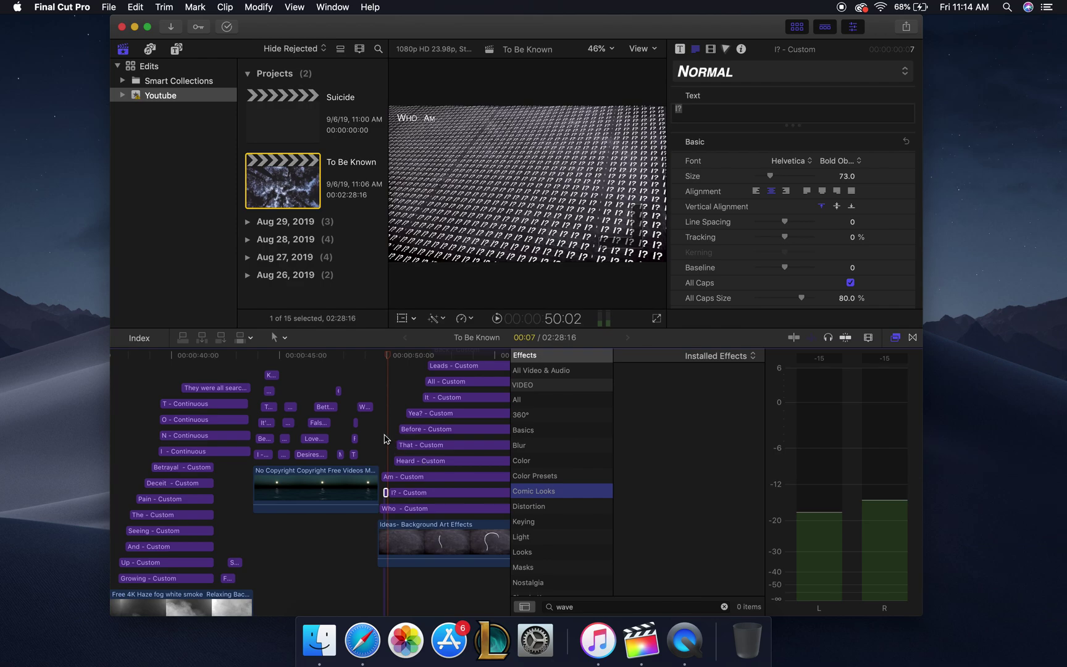
click(541, 510)
click(539, 521)
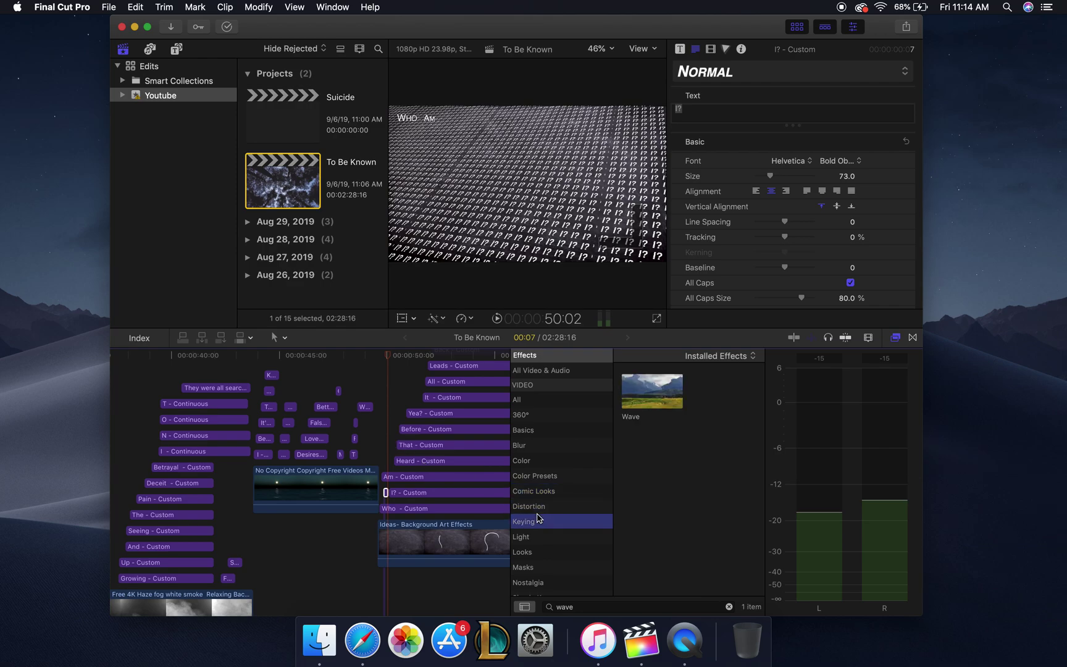
Clear the "wave" search from the effects browser and look through all the Light effects.
click(538, 537)
double_click(591, 602)
key(BackSpace)
scroll(605, 512, down, 3)
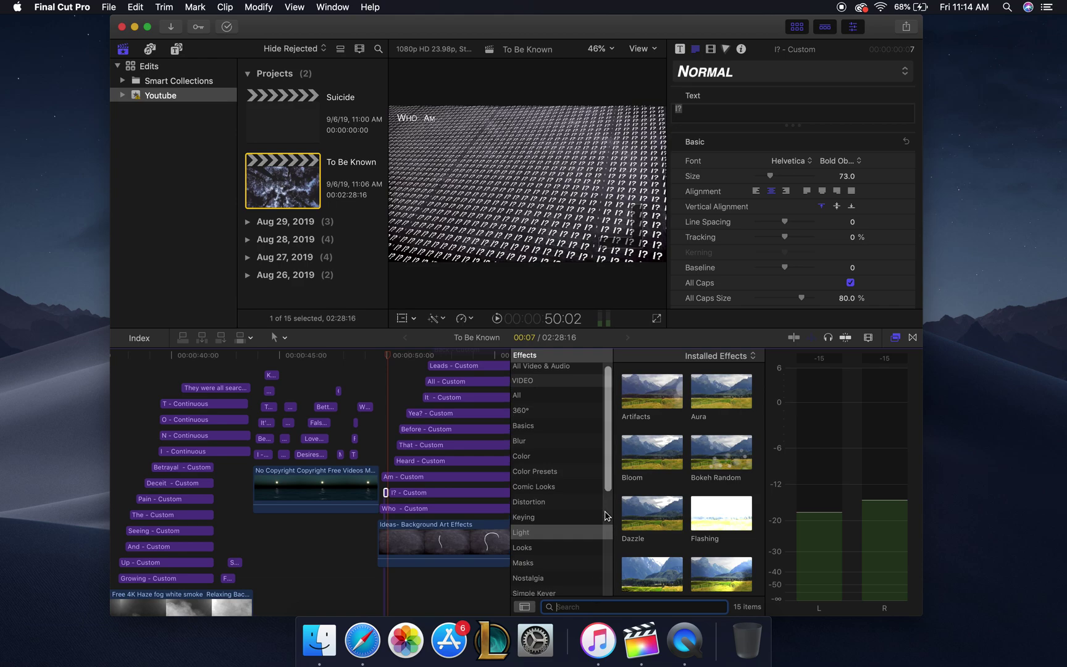
scroll(669, 528, down, 5)
scroll(669, 528, down, 3)
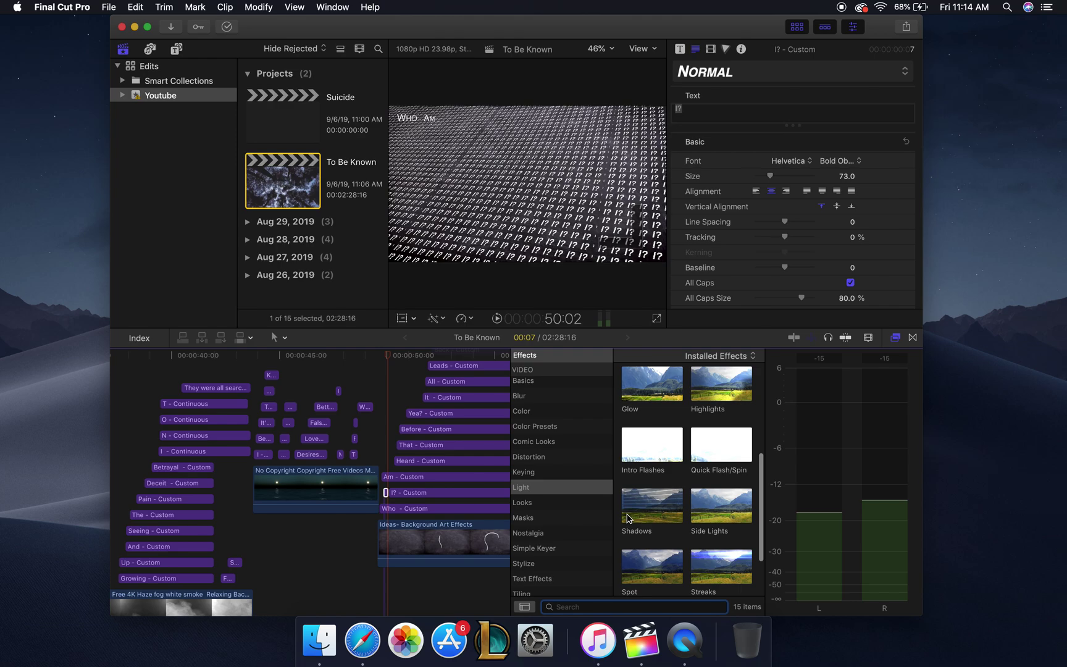
scroll(642, 519, down, 2)
scroll(658, 520, up, 5)
scroll(658, 521, up, 3)
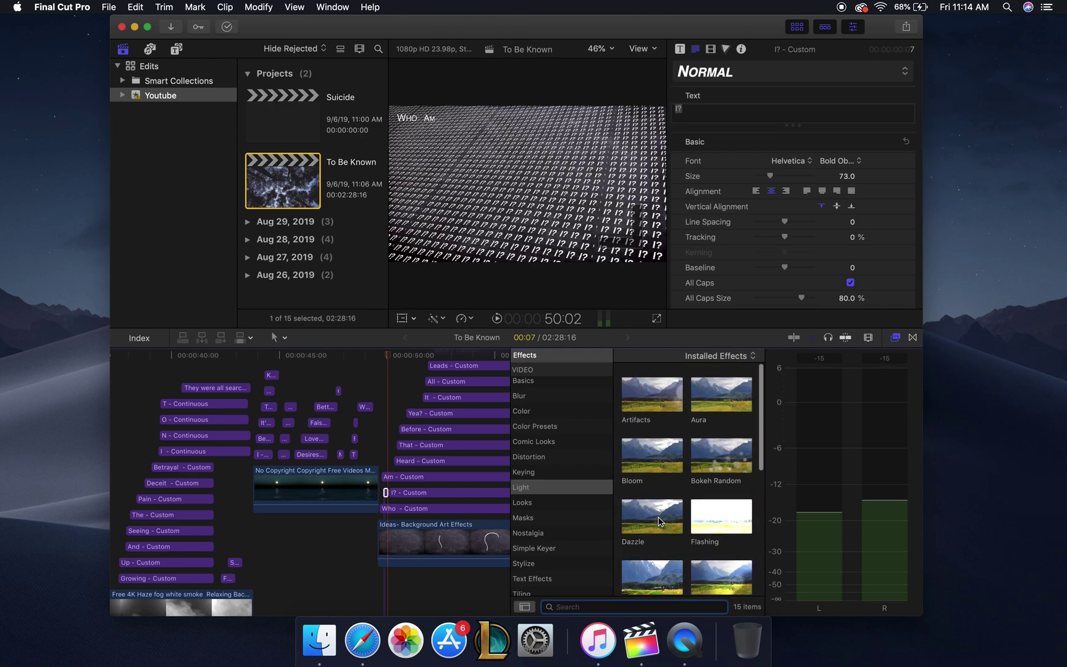
Look through the Distortion effects, previewing Glass Block and Fun House on the tiled "I?" title.
click(547, 458)
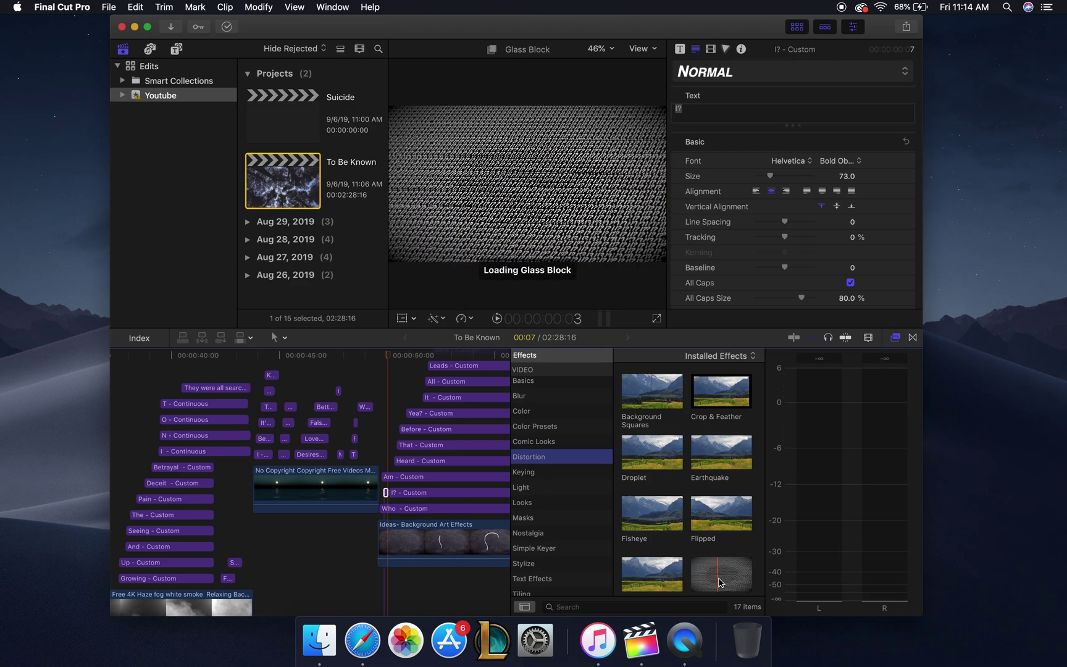
scroll(723, 580, down, 2)
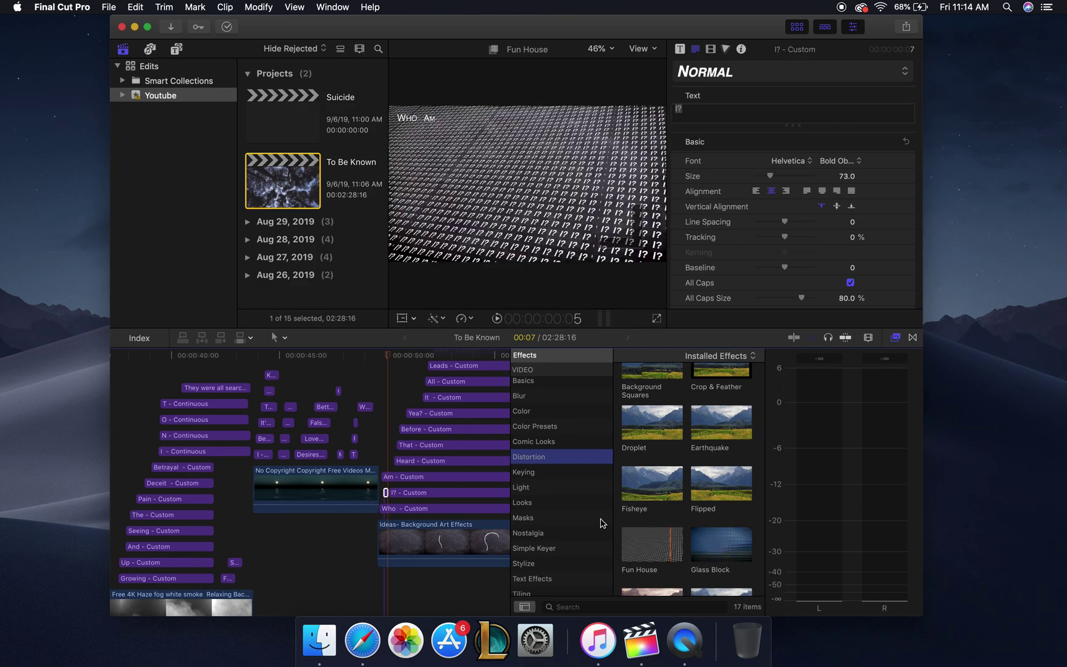
scroll(700, 569, down, 3)
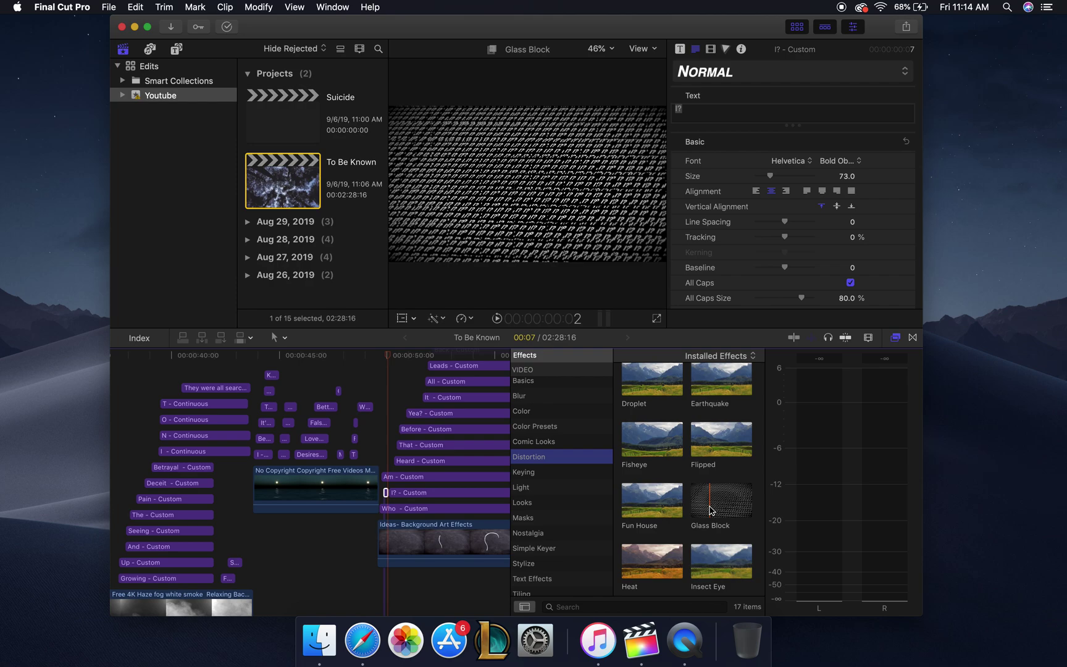
Rotate the short "I?" title's text to X 206.7°, Y 12.3° and Z -46.3°, and close the effects browser.
click(385, 496)
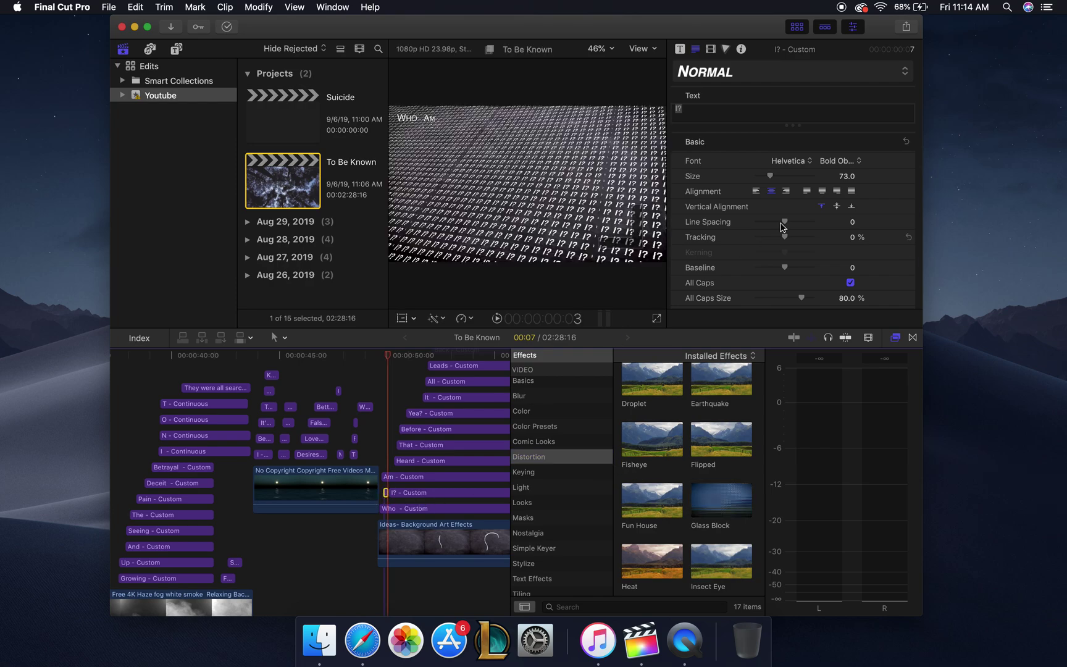
scroll(771, 233, down, 5)
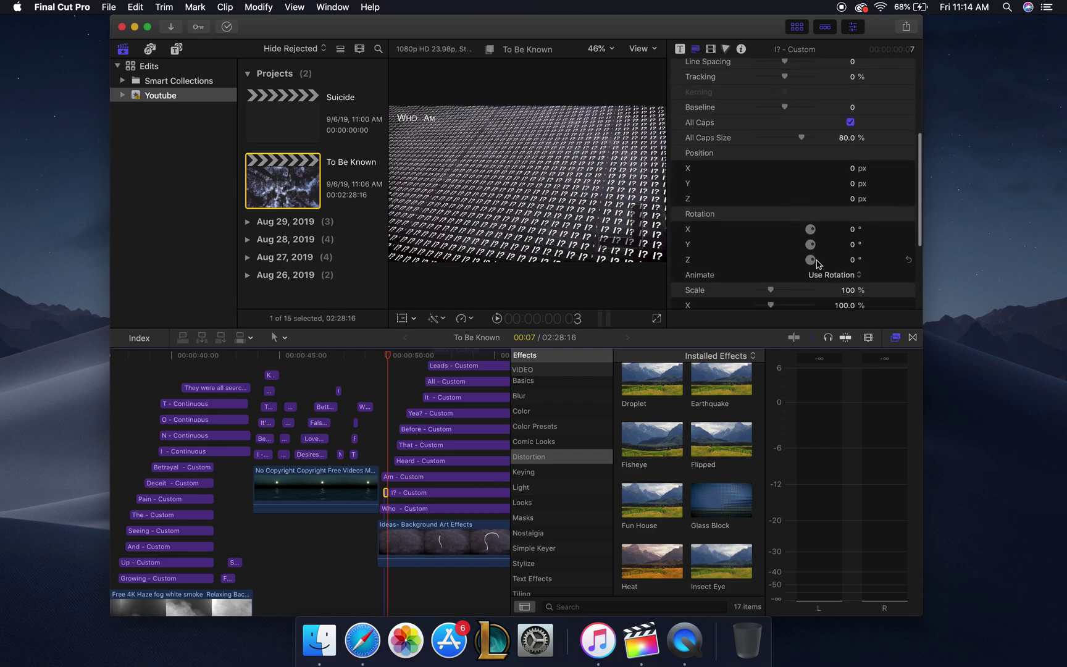
drag(815, 263, 810, 233)
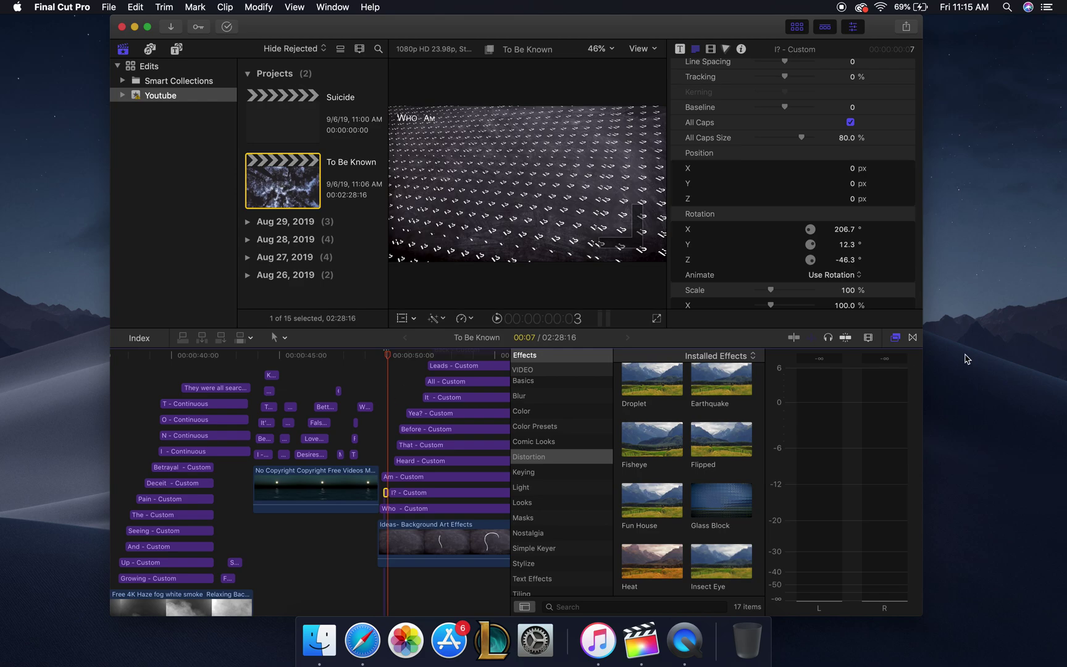
click(894, 340)
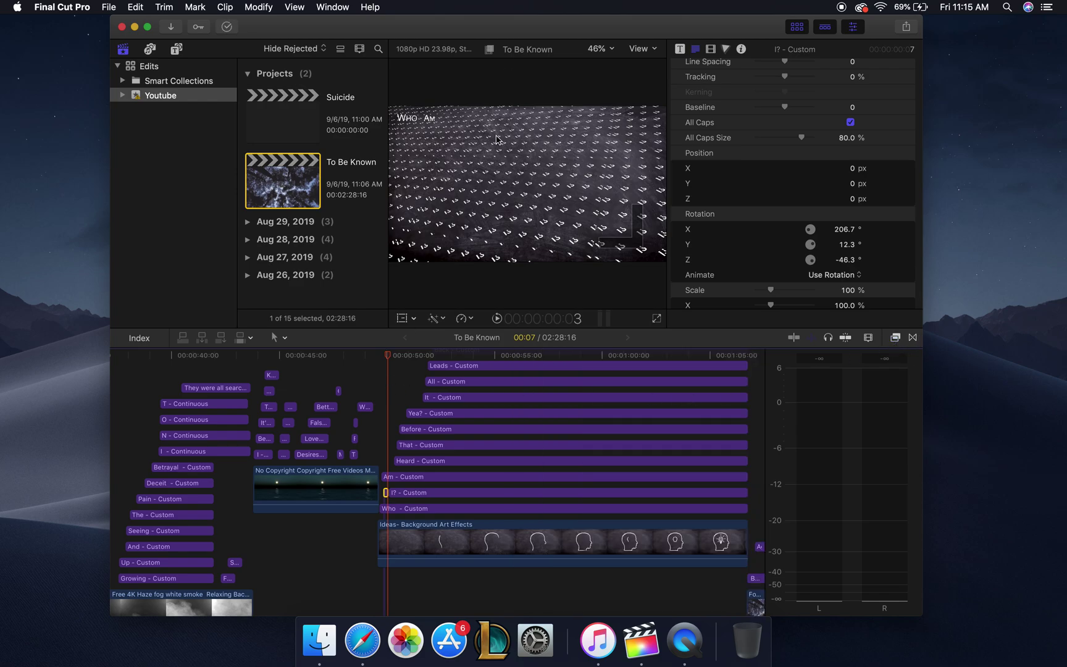
Play the Ideas background section while following its tall stack of word titles up the timeline.
key(space)
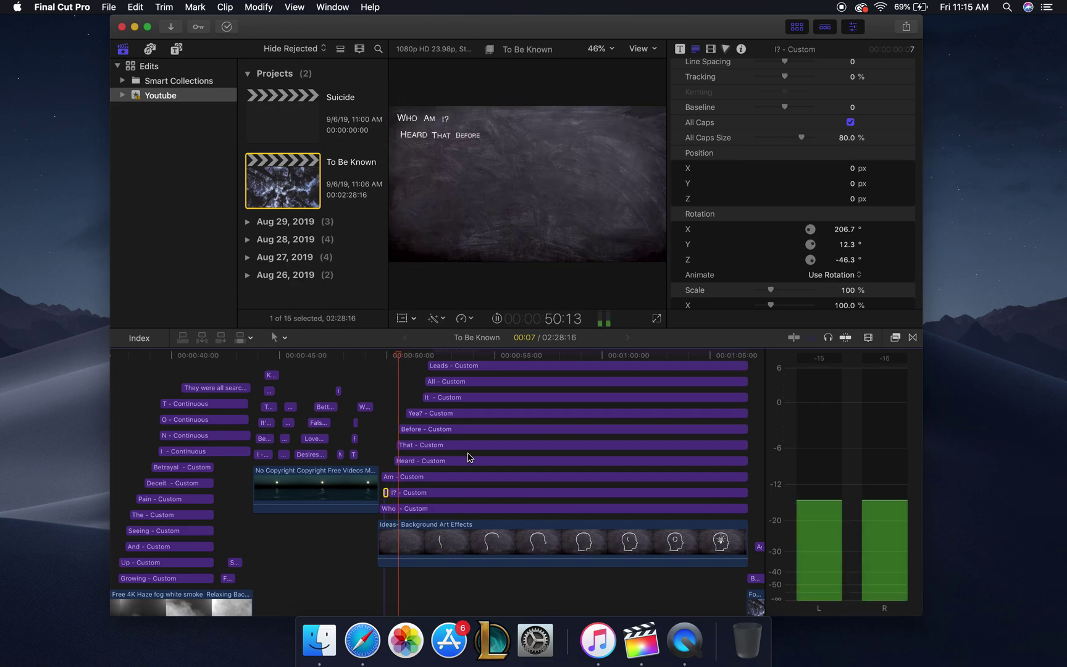
scroll(442, 489, up, 3)
scroll(442, 489, up, 5)
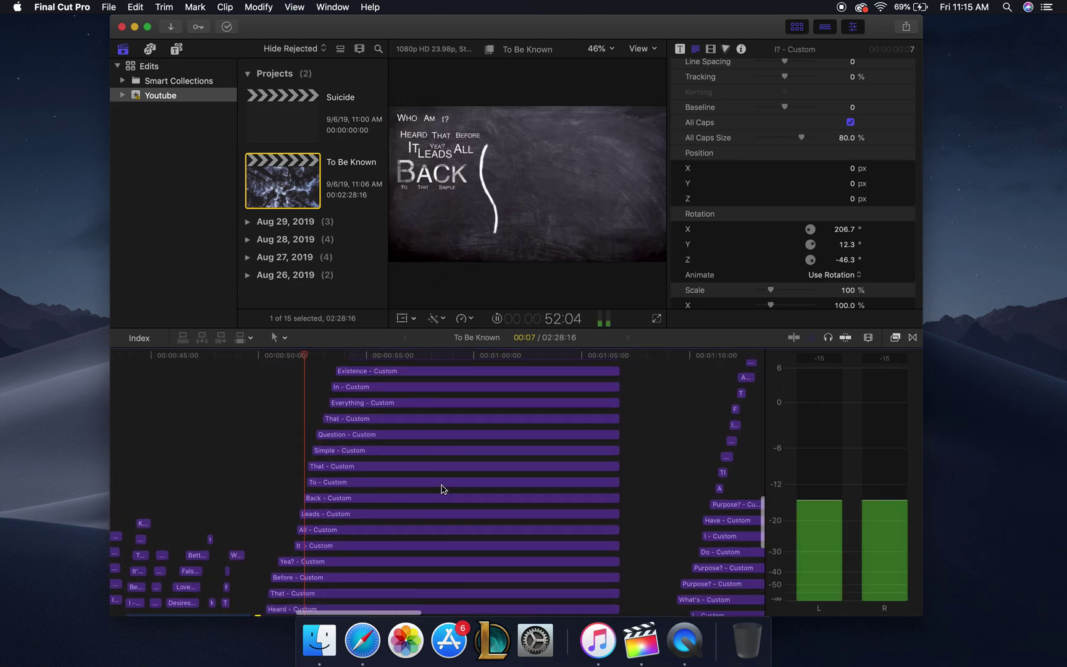
scroll(442, 489, up, 5)
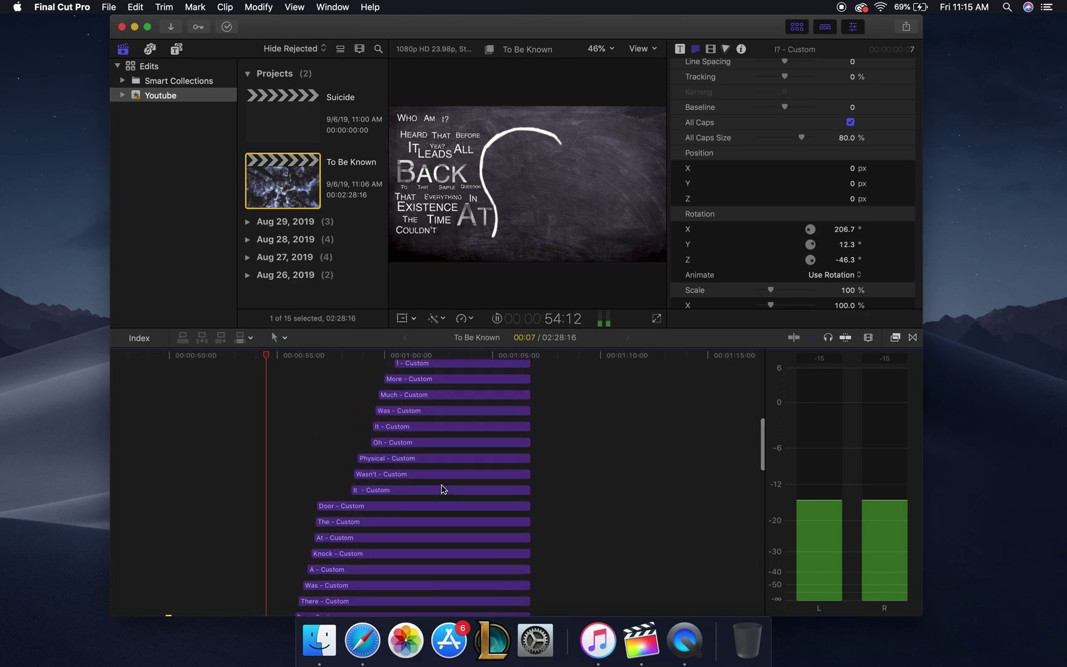
scroll(442, 489, up, 5)
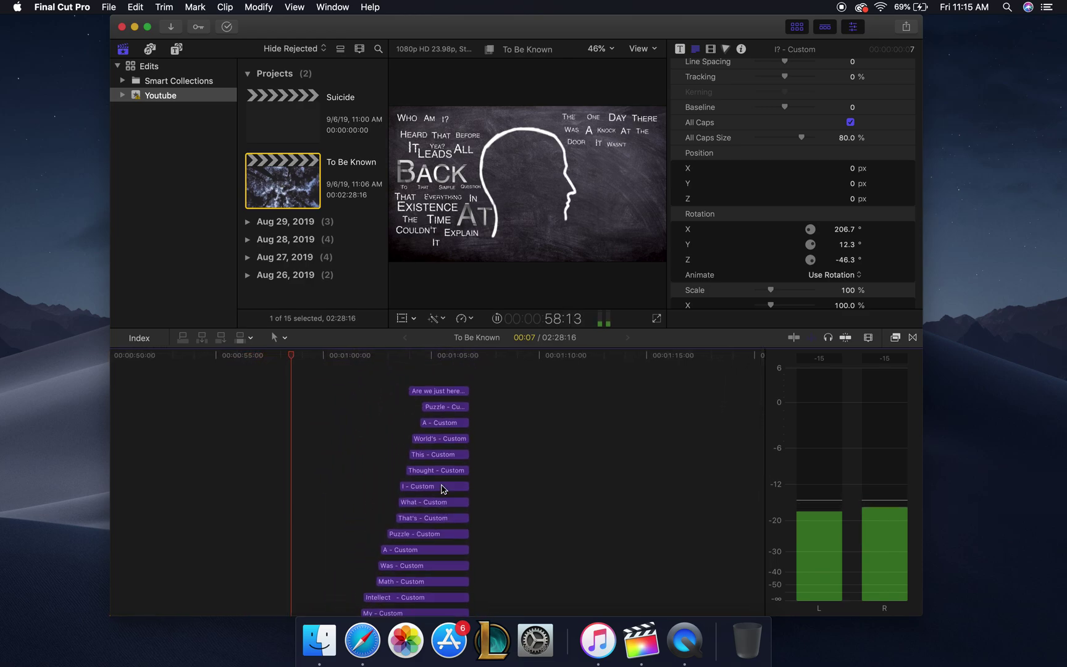
scroll(442, 489, up, 5)
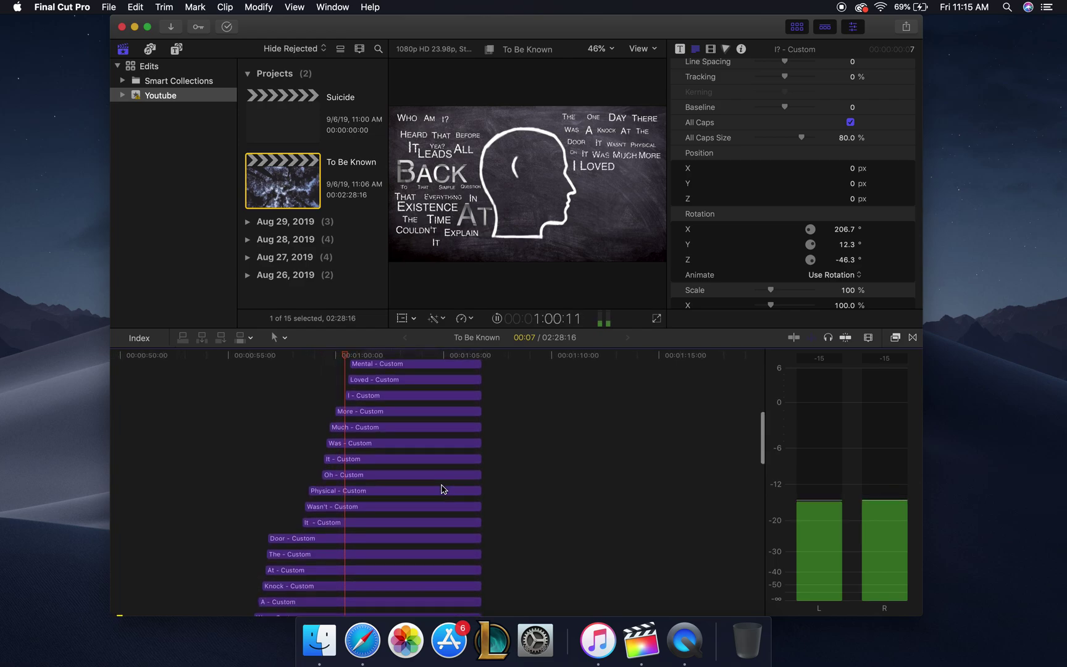
scroll(438, 440, down, 2)
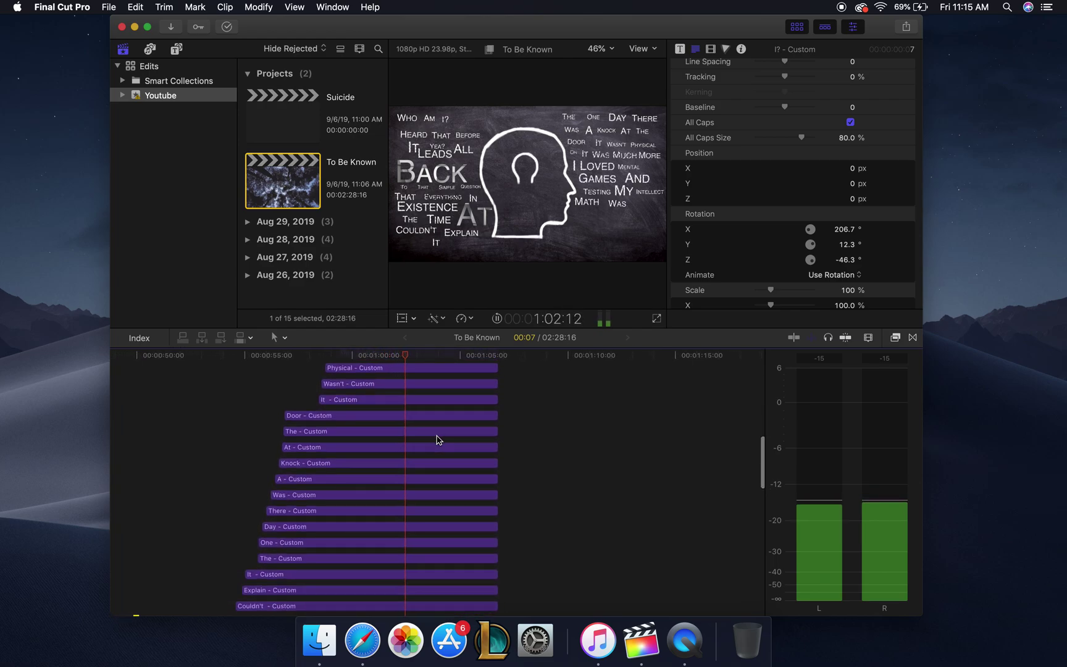
Play on through the Forest Motion Graphics section to the "If Question" title, following its titles in the timeline.
scroll(438, 439, down, 4)
scroll(437, 439, down, 5)
scroll(574, 435, down, 10)
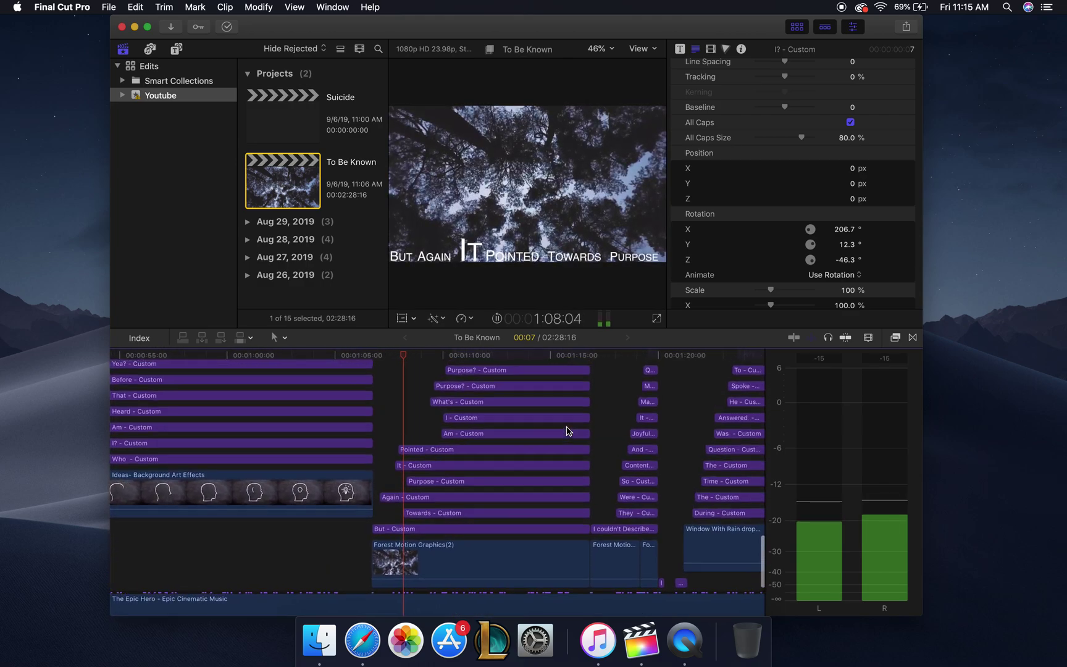
scroll(567, 428, up, 3)
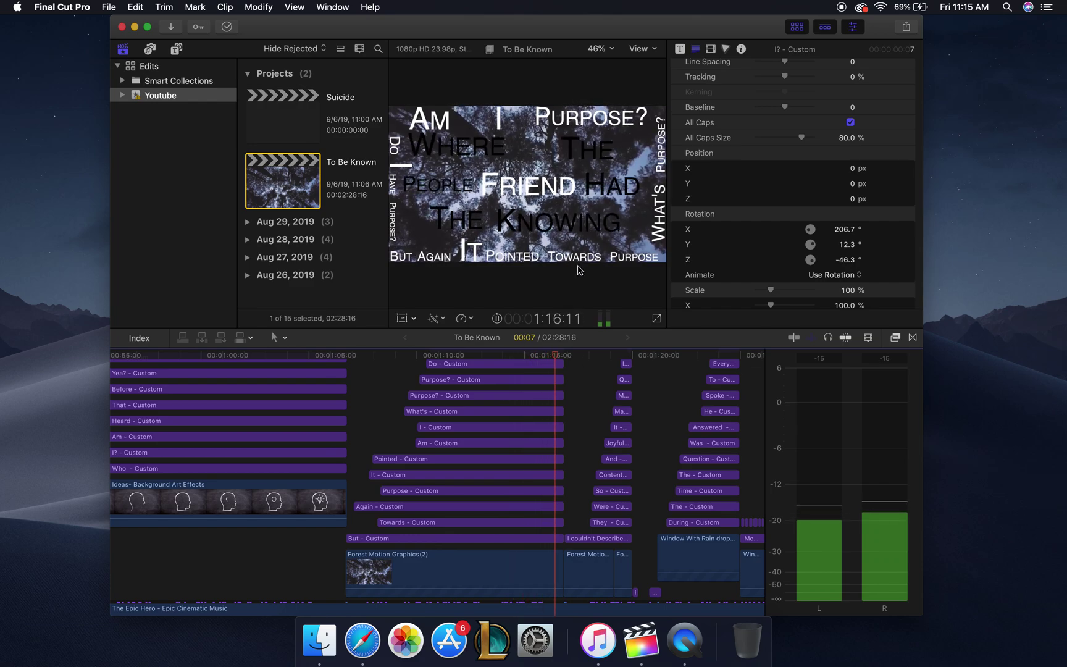
scroll(574, 433, right, 3)
scroll(561, 478, right, 3)
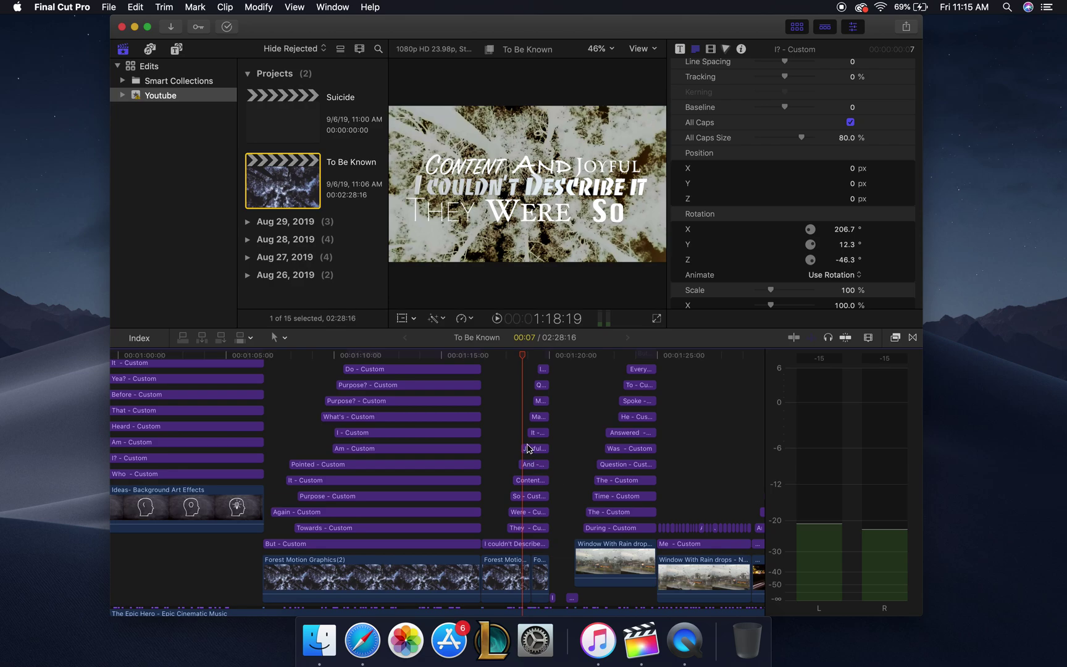
key(space)
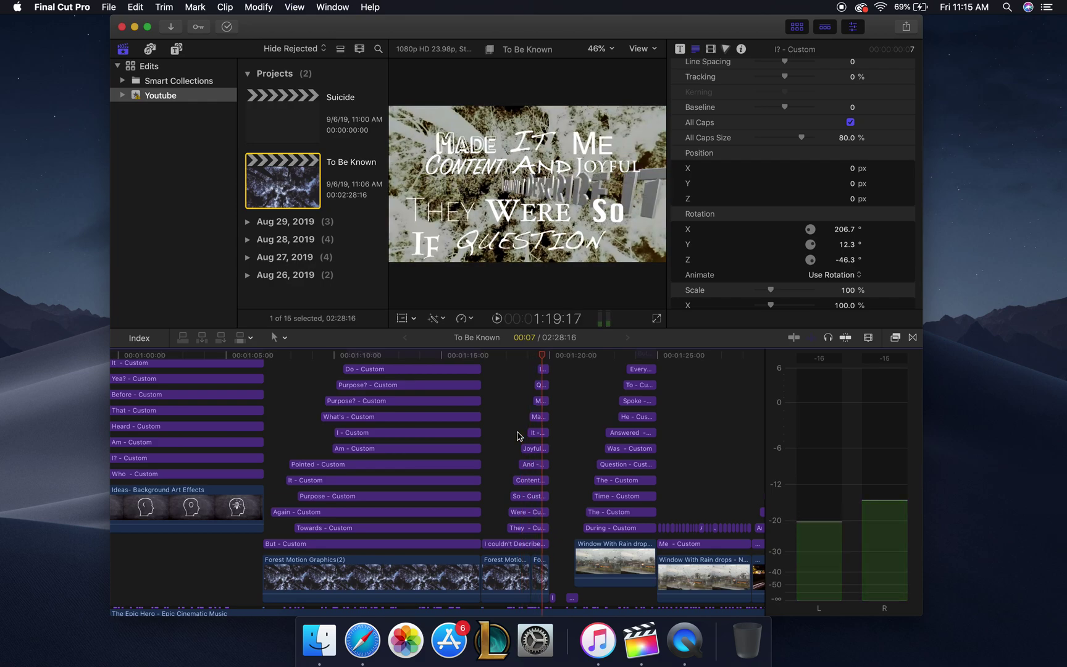
Play from the end of the forest section into the first rain window clip, pausing on "He Answered Spoke".
scroll(517, 436, right, 3)
scroll(517, 436, down, 1)
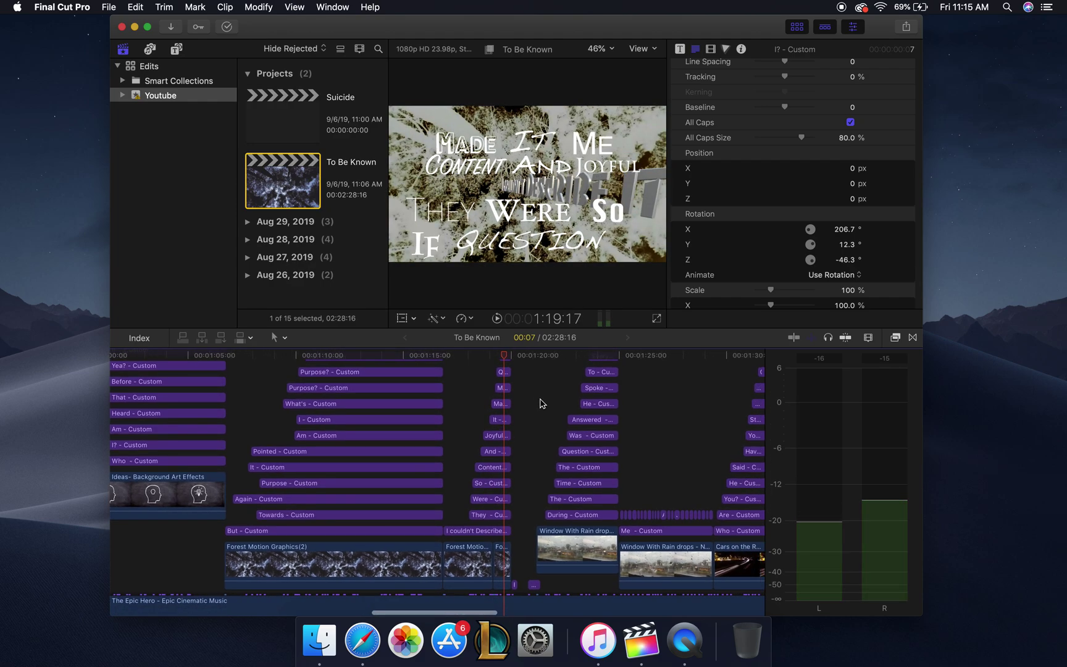
scroll(539, 405, right, 8)
scroll(538, 405, down, 5)
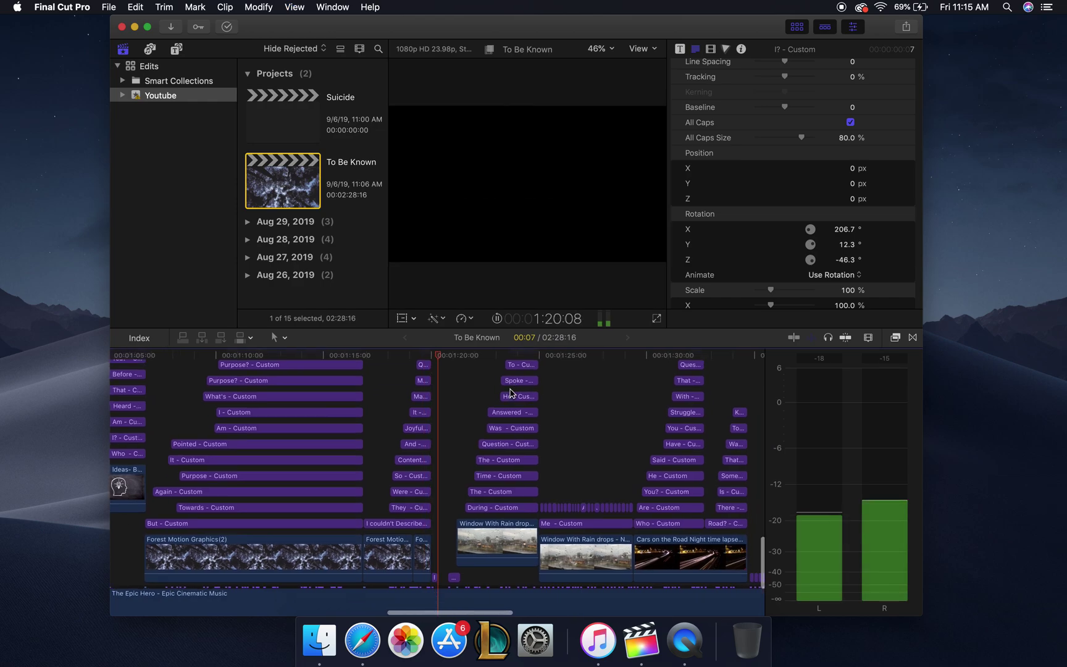
scroll(511, 389, up, 3)
scroll(512, 389, right, 3)
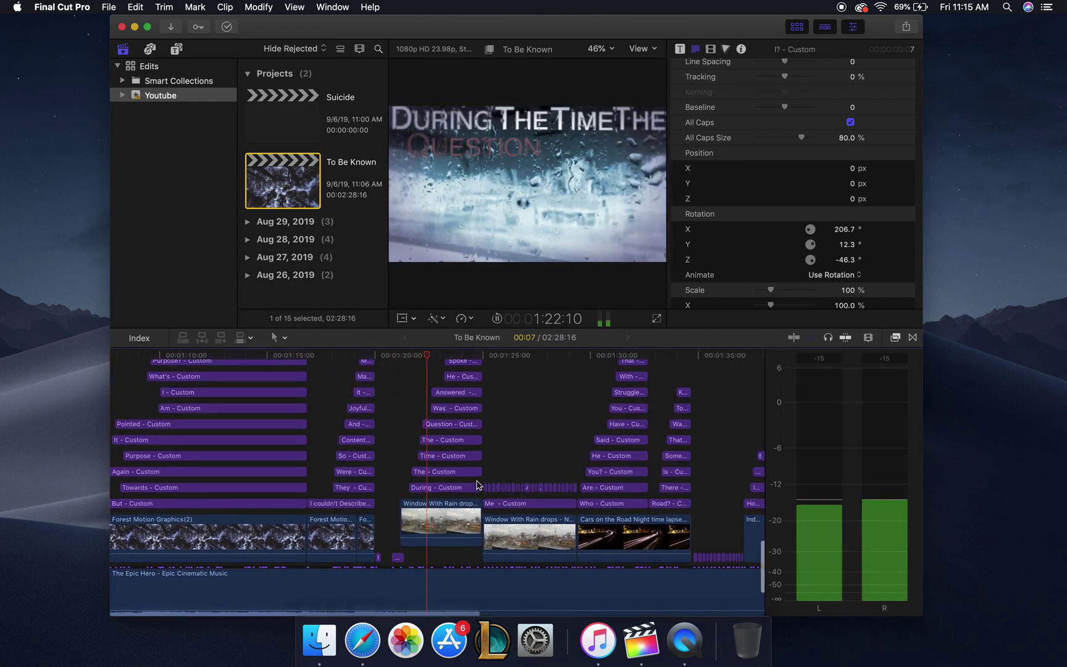
key(space)
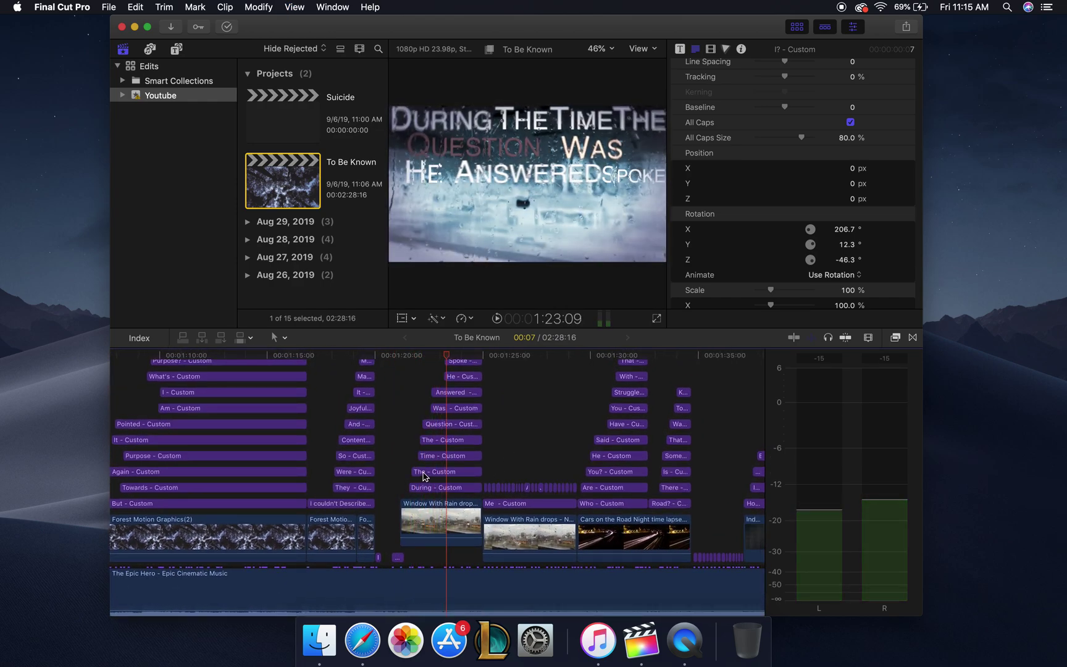
Select the first Window With Rain drops clip to view its effect settings, and reopen the effects browser at Distortion.
click(439, 521)
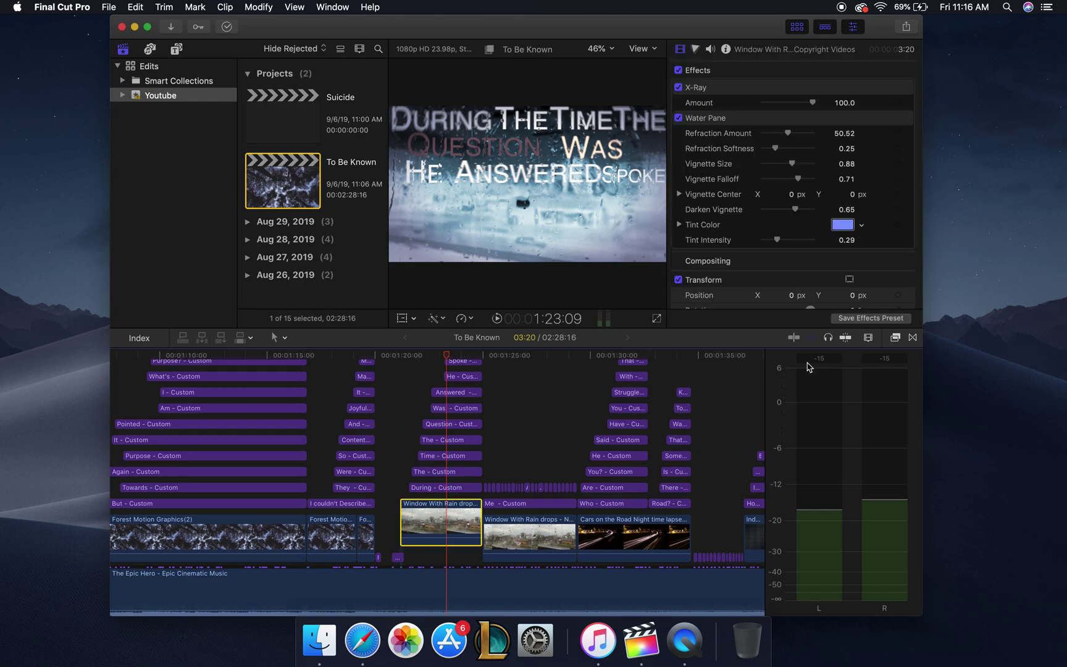
click(895, 338)
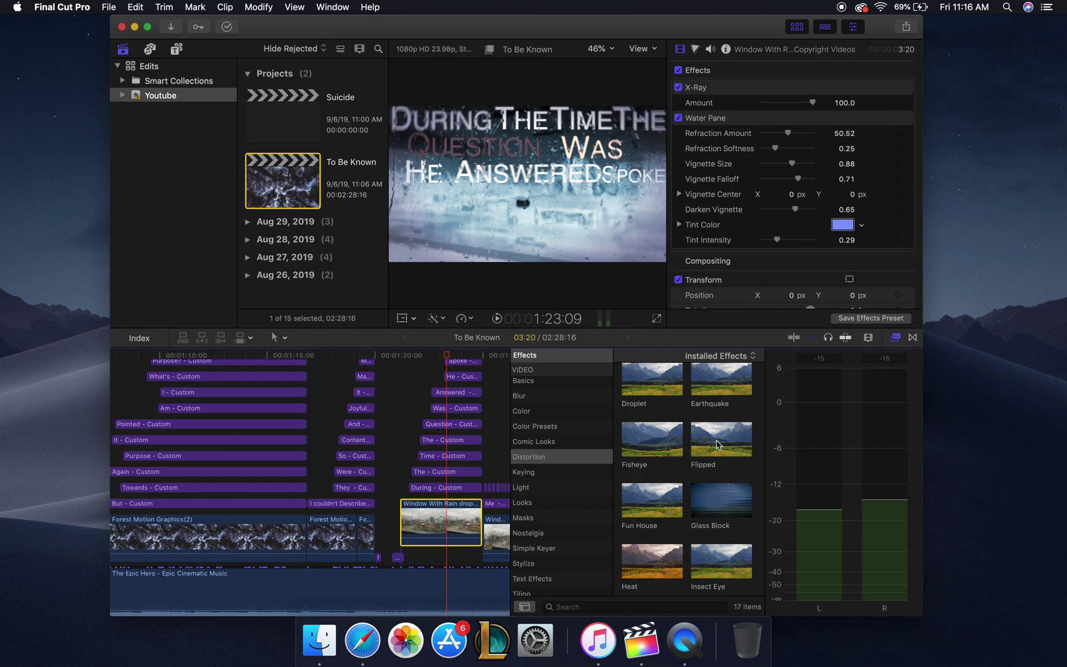
scroll(681, 498, down, 5)
scroll(682, 497, up, 5)
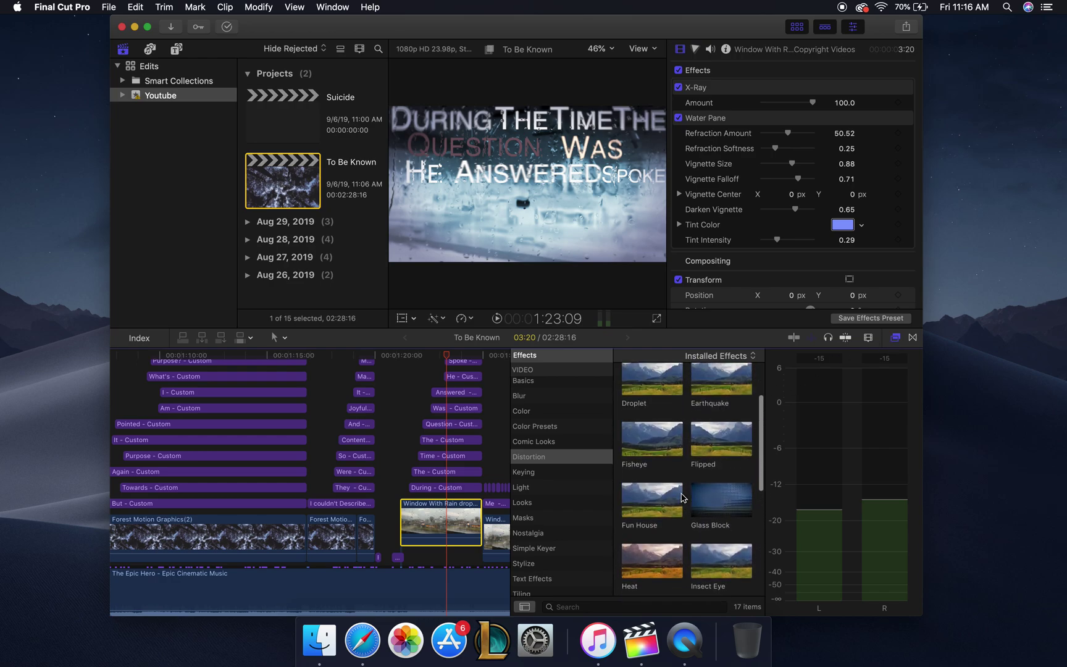
Look through the Blur, Color and Color Presets effect categories for the rain window clip.
click(556, 397)
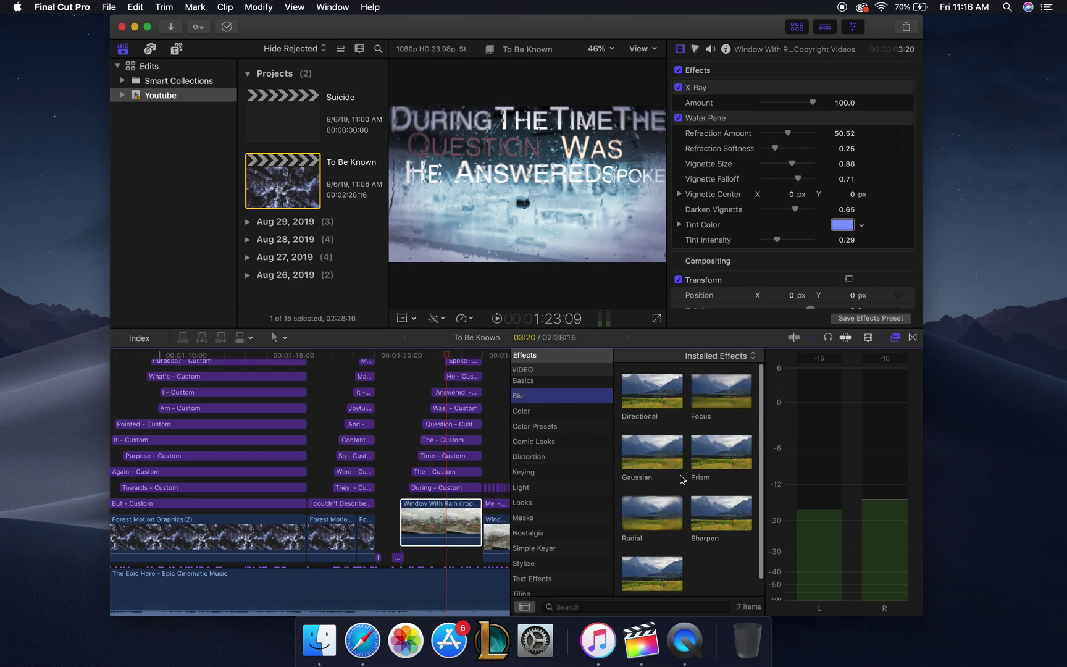
click(564, 412)
scroll(620, 464, down, 2)
scroll(619, 465, down, 4)
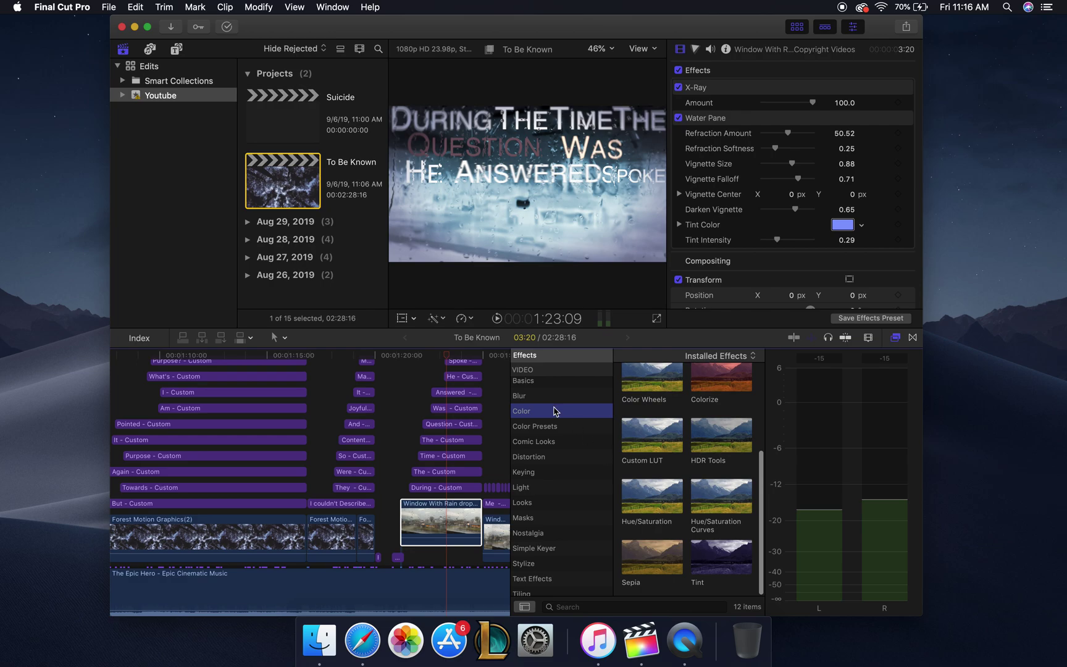
click(554, 426)
scroll(678, 468, up, 3)
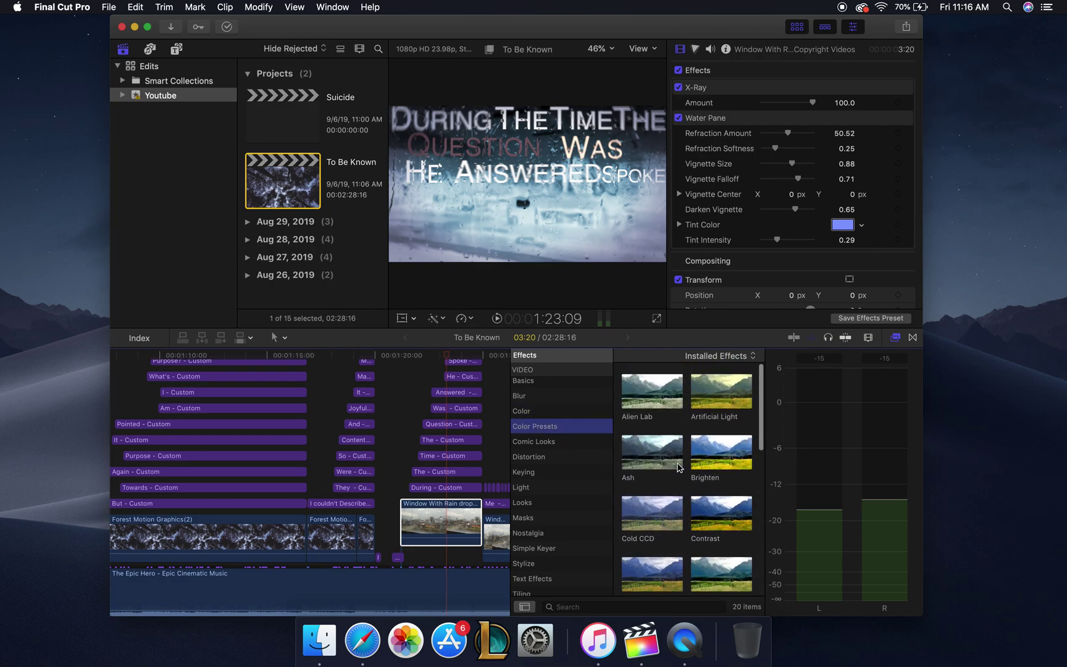
Look through the Distortion, Keying, Light and Looks effect categories for the rain window clip.
click(544, 456)
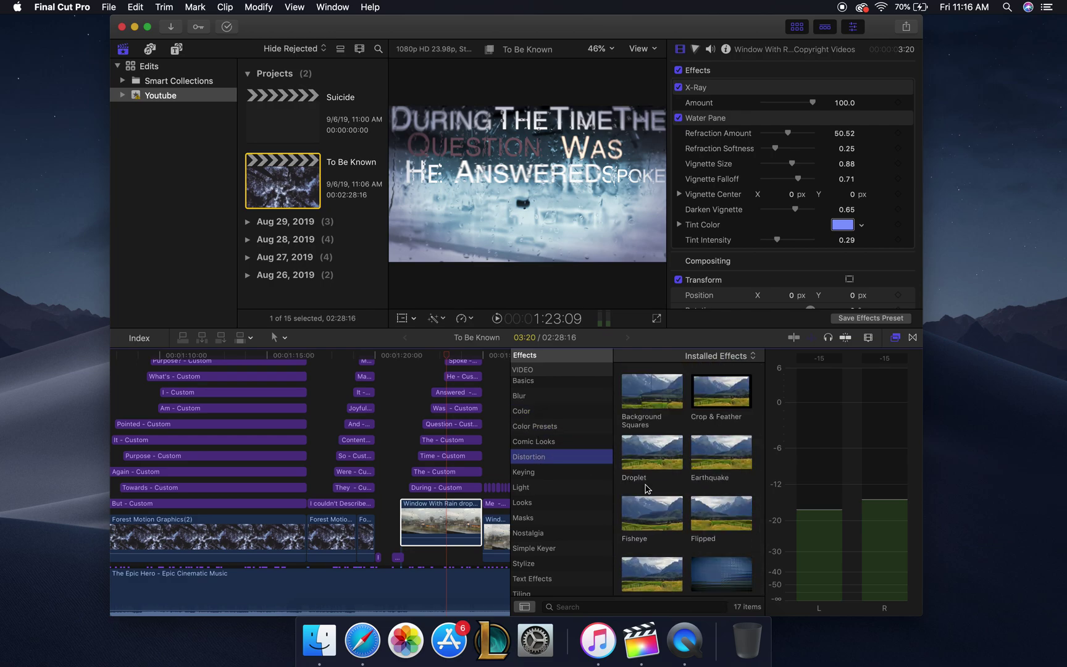
scroll(646, 488, down, 5)
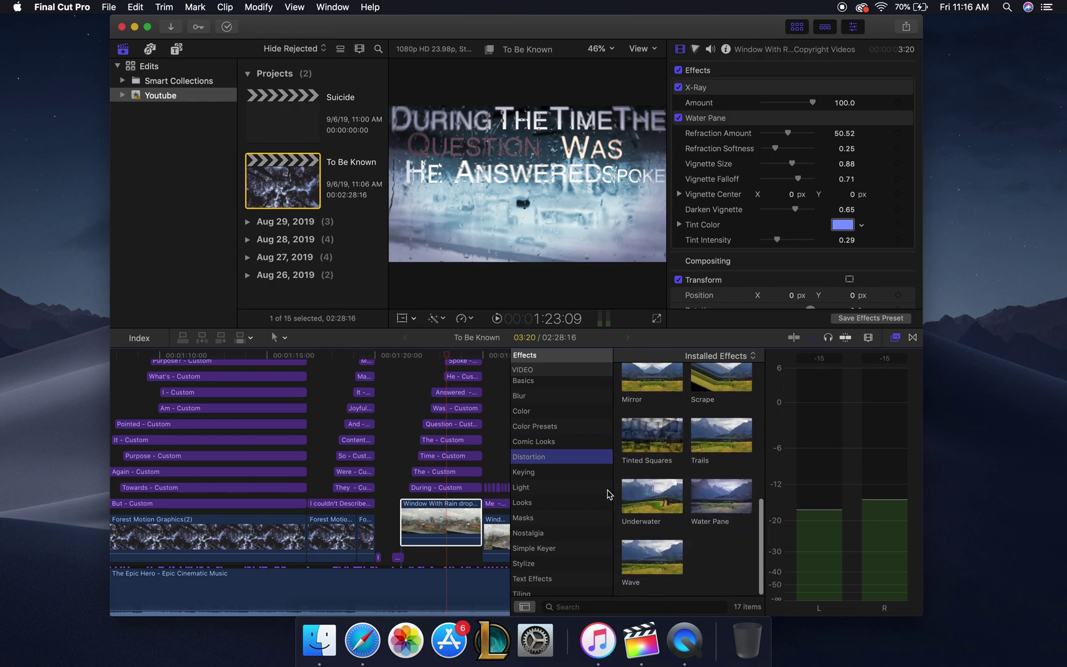
click(544, 472)
click(556, 487)
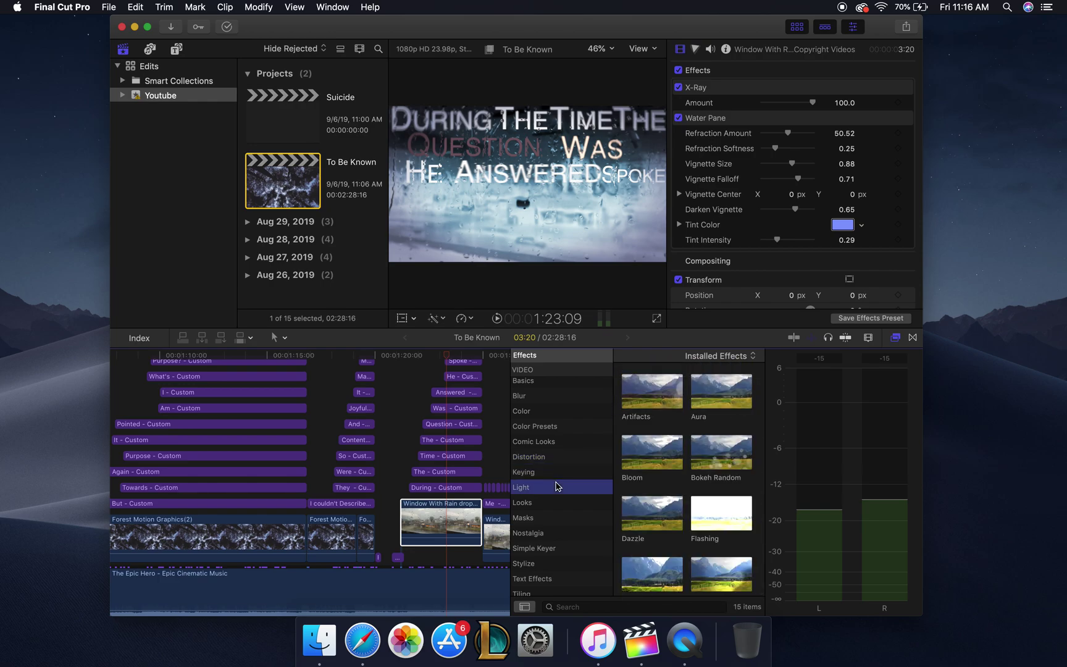
scroll(713, 476, down, 5)
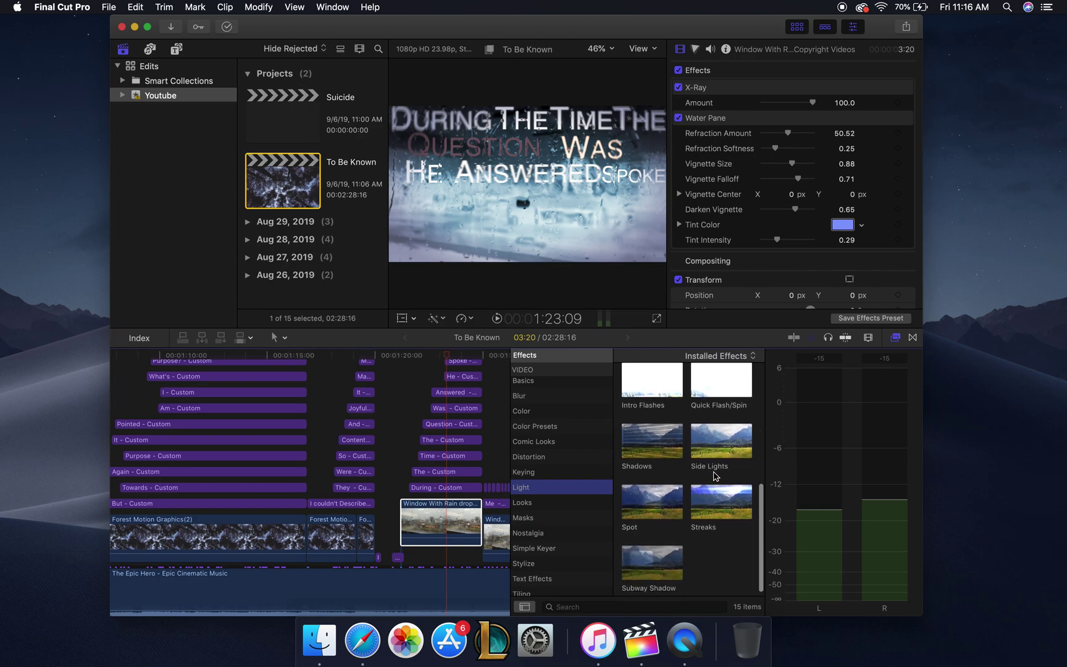
click(532, 501)
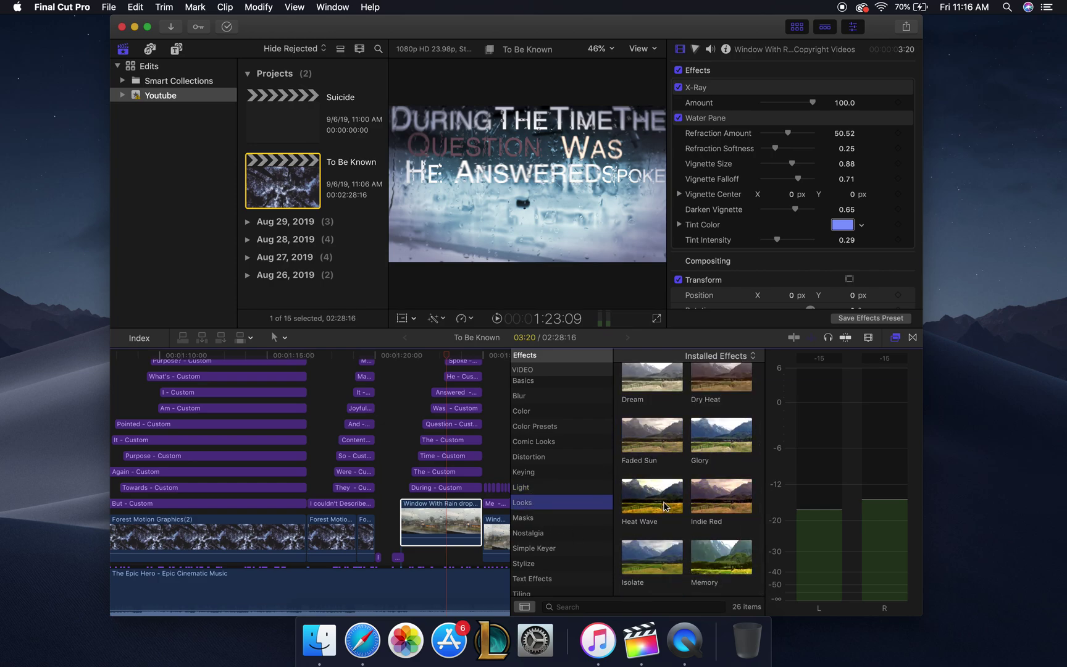
scroll(698, 473, down, 1)
scroll(653, 487, down, 4)
Look through the Masks, Nostalgia, Simple Keyer and Stylize effect categories.
click(527, 522)
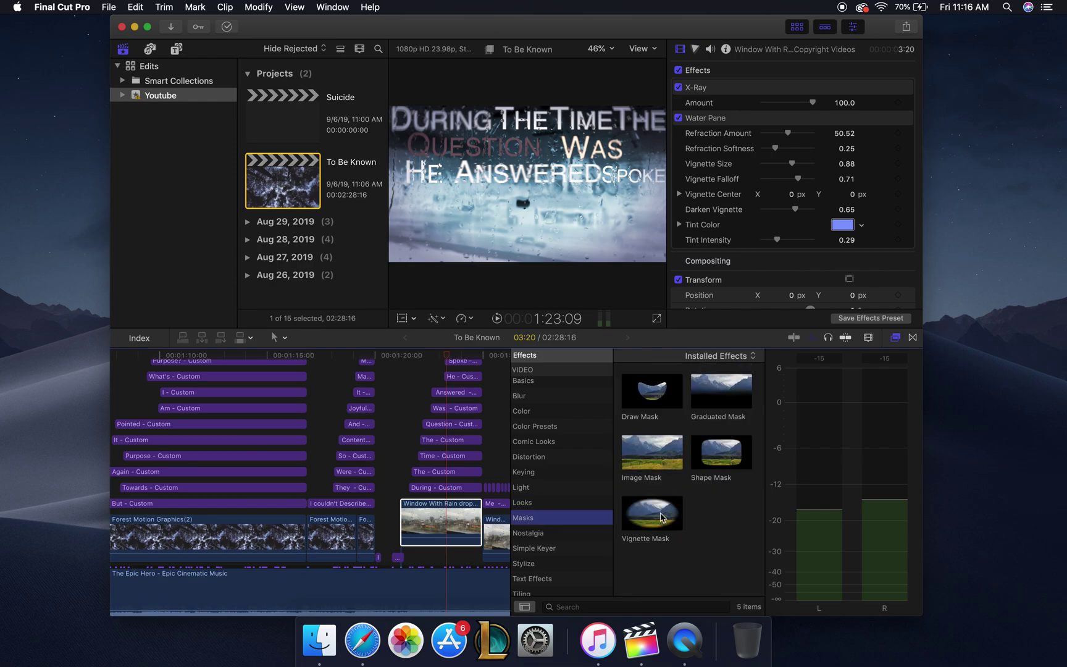
click(552, 534)
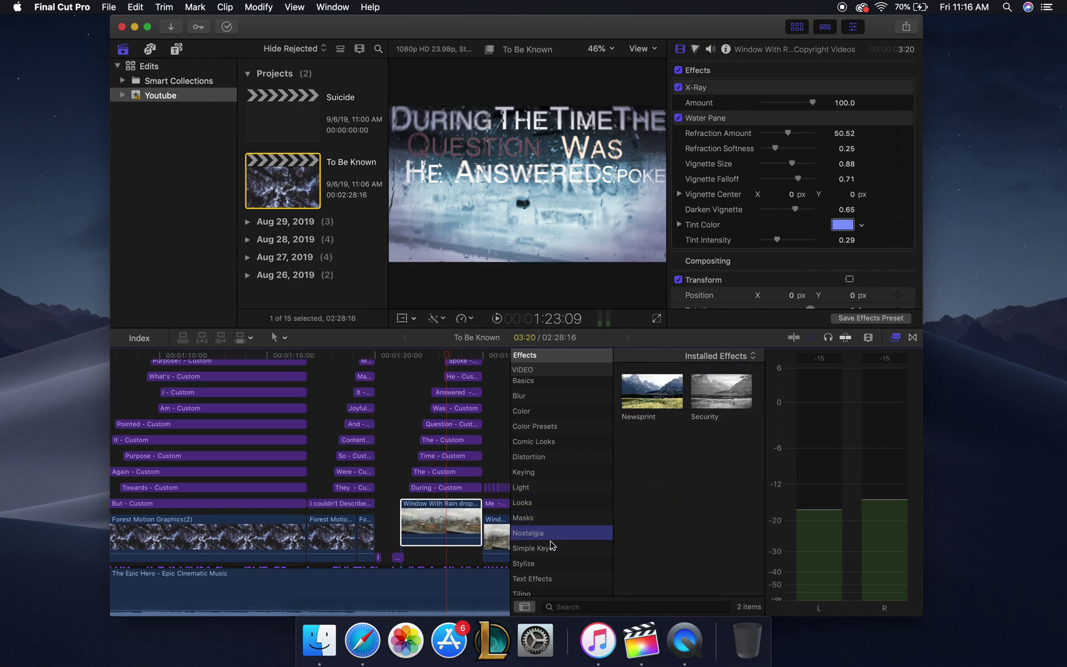
click(552, 549)
click(551, 564)
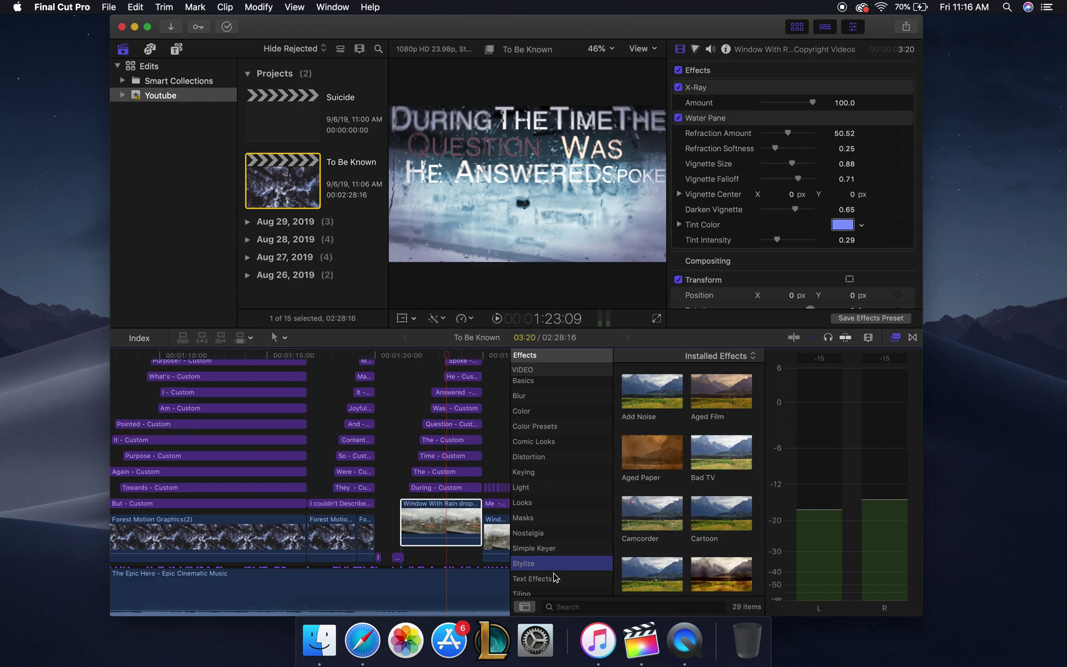
scroll(702, 491, down, 5)
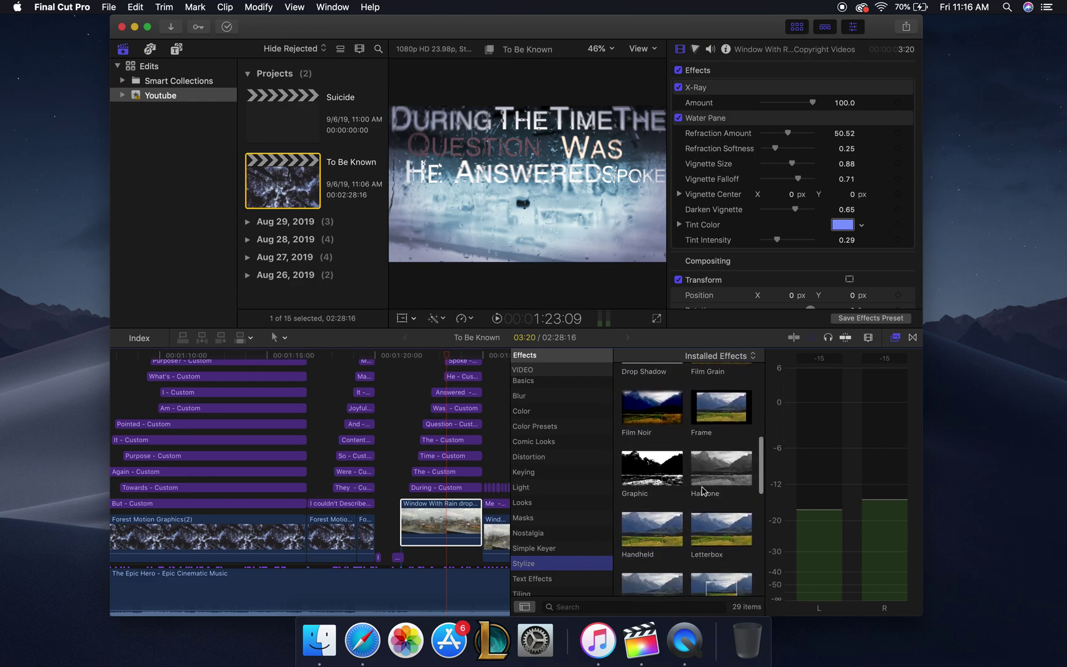
scroll(702, 490, down, 5)
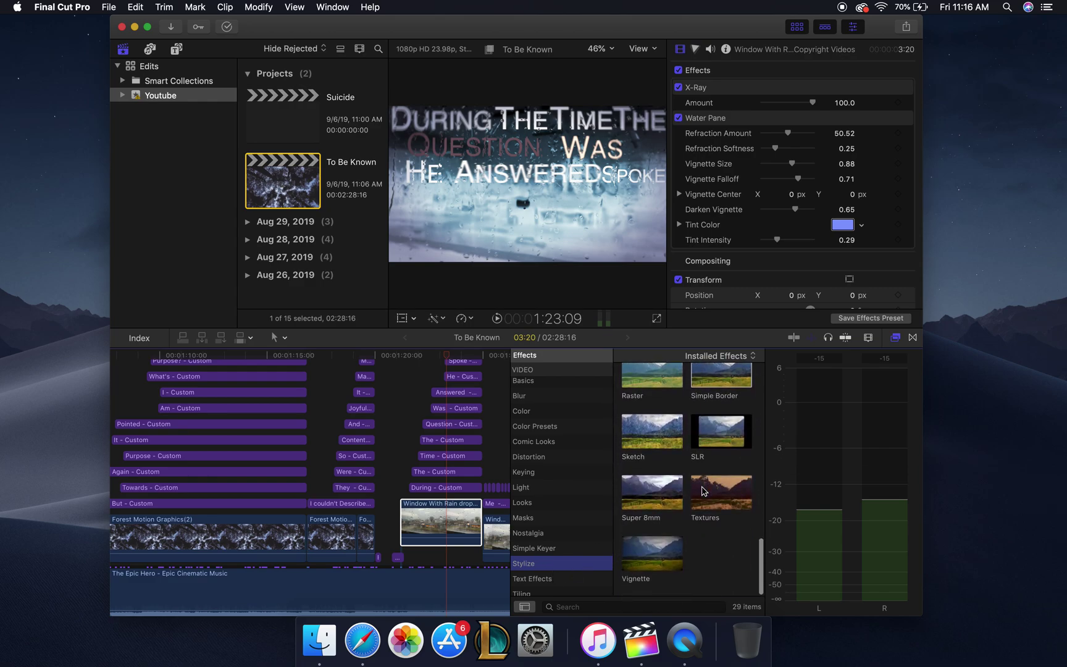
View the Text Effects and Tiling categories, and browse the full list of video effects.
click(537, 579)
scroll(559, 550, down, 2)
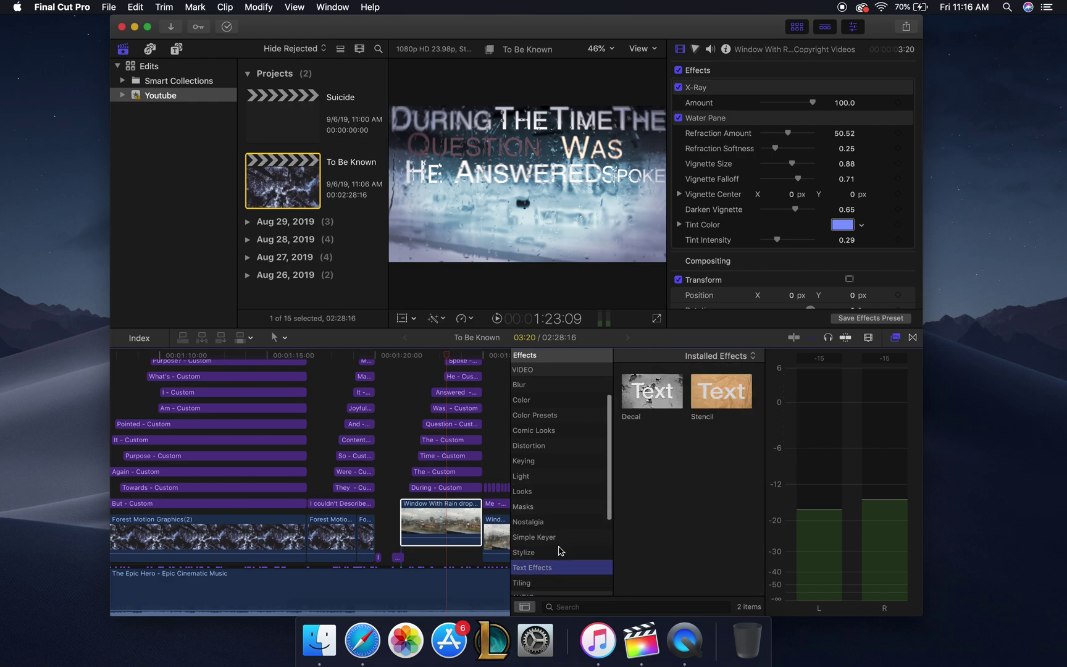
click(543, 558)
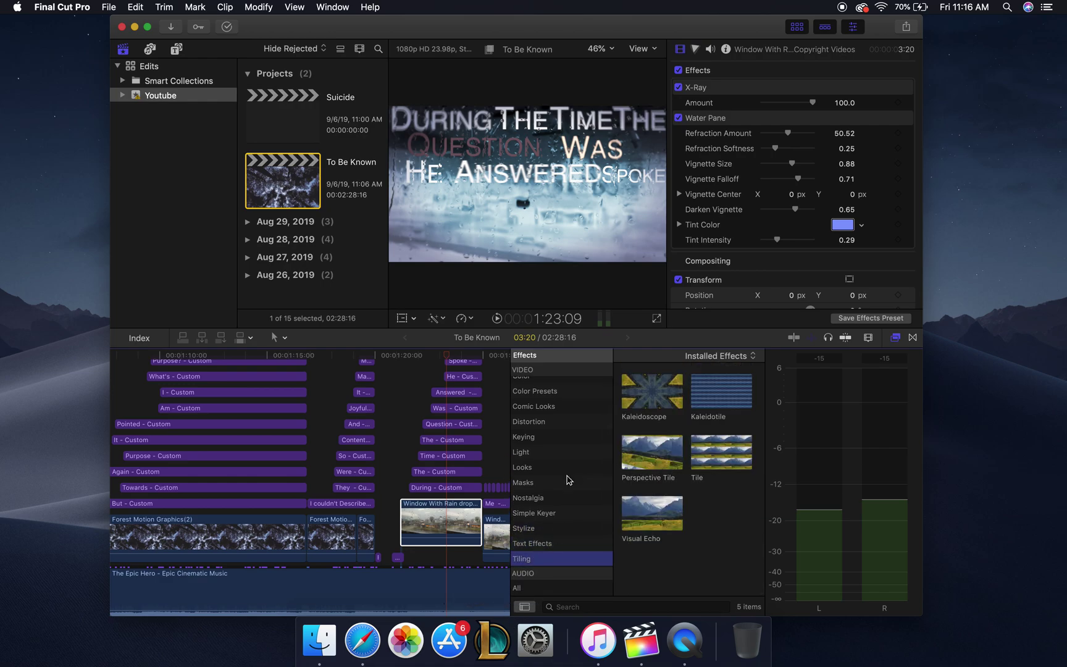
scroll(567, 481, up, 4)
click(543, 401)
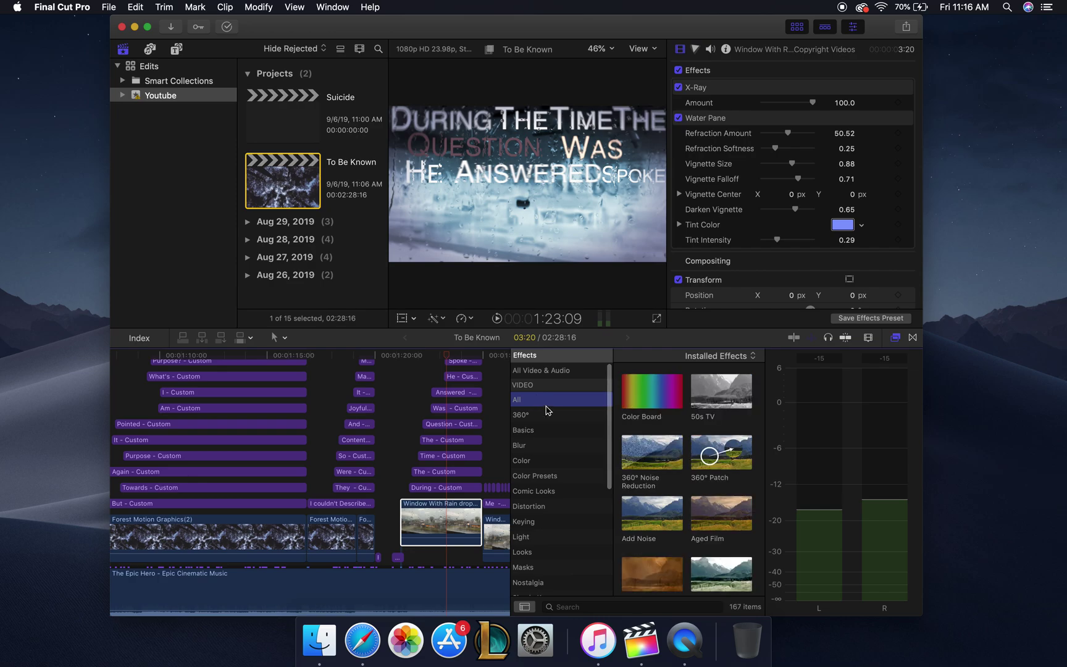
scroll(679, 444, down, 3)
scroll(679, 453, down, 5)
scroll(680, 453, down, 4)
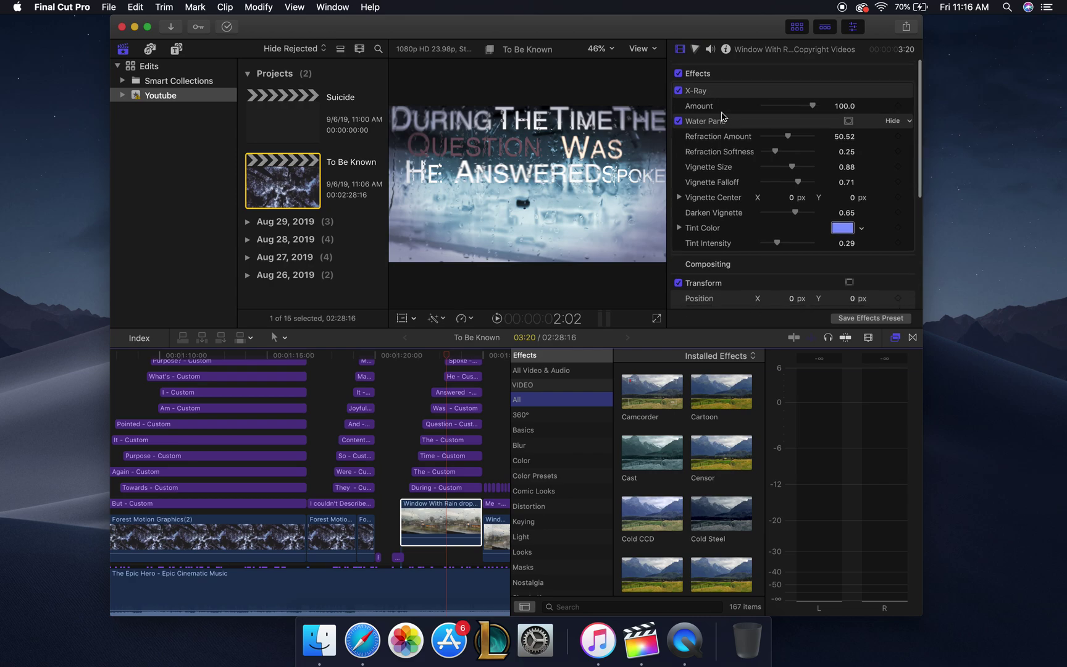
Add a Color Board correction to the first rain window clip with the exposure Master at 8%.
click(695, 50)
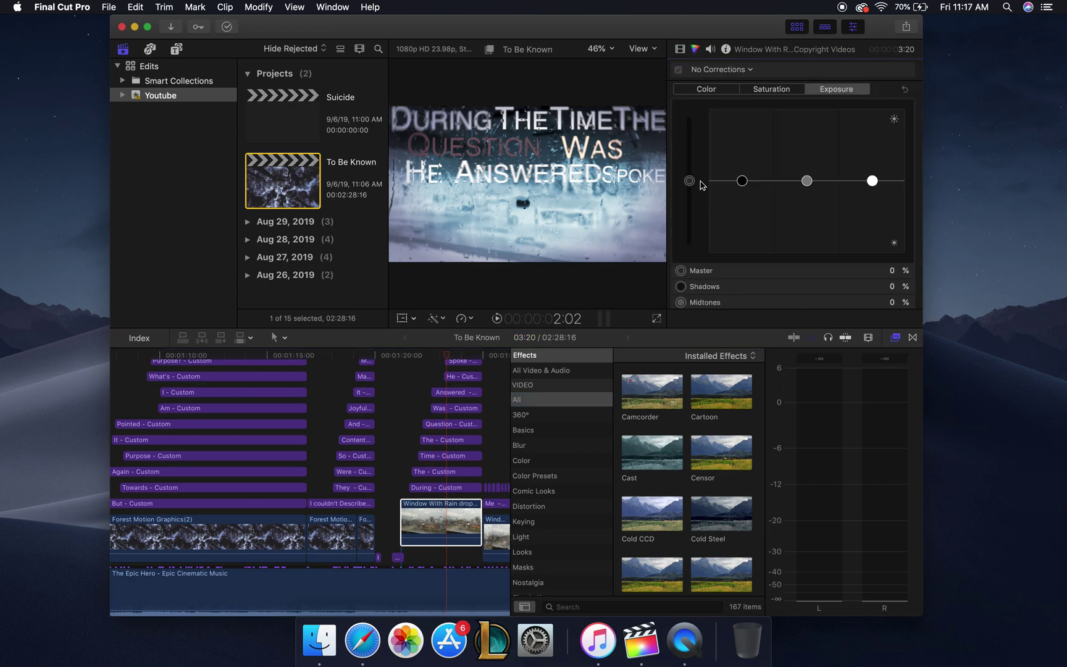
mouse_move(689, 185)
mouse_down()
mouse_move(689, 233)
mouse_move(689, 174)
mouse_up()
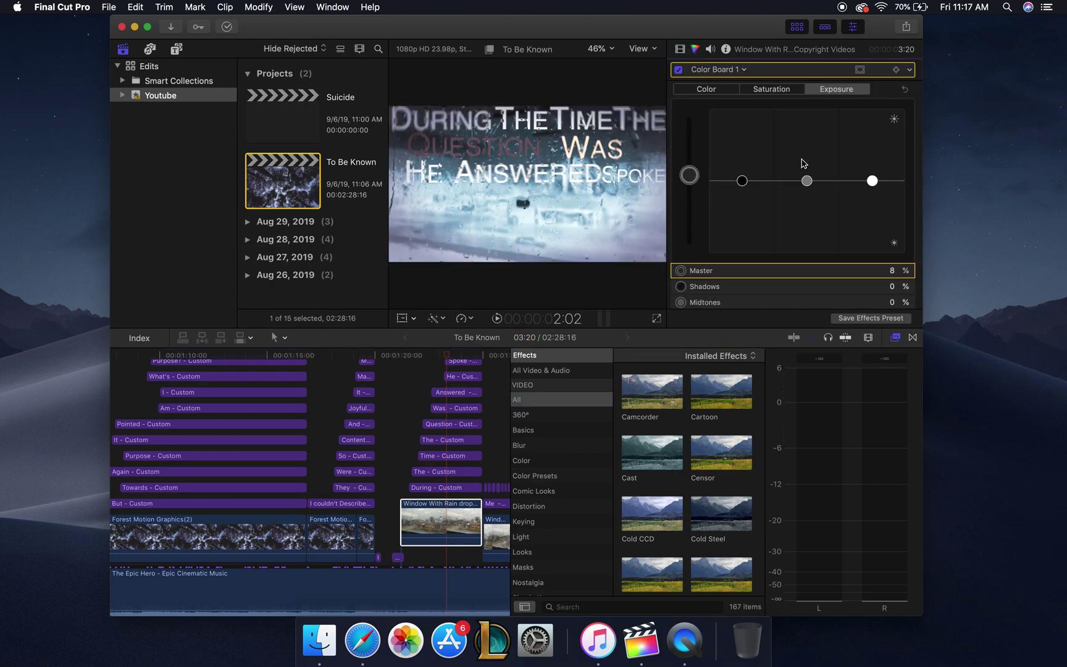
click(872, 177)
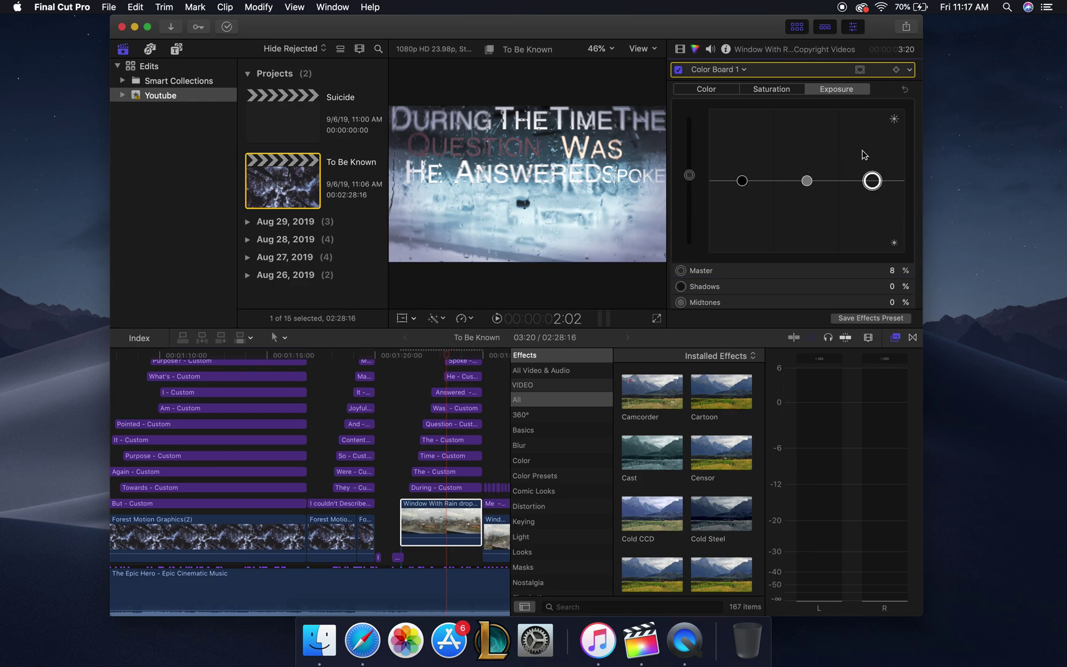
Raise the rain window clip's highlight saturation strongly and set its Master saturation to 100%.
drag(873, 179, 872, 118)
click(772, 89)
drag(689, 181, 689, 109)
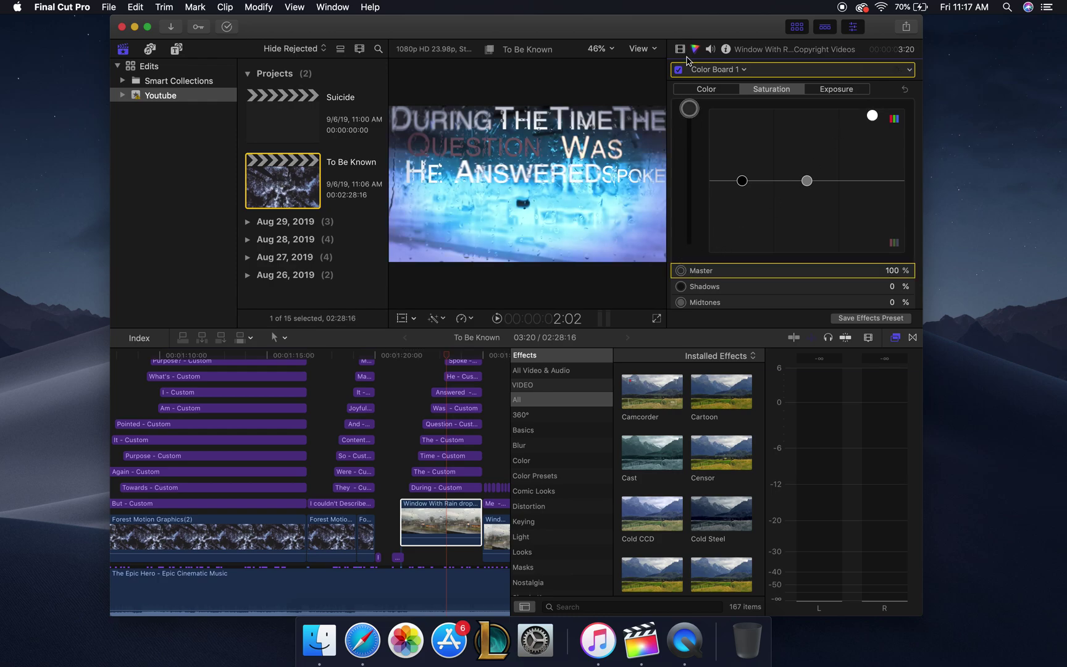
Select the lower "The" title above the rain window clip, search the effects for "earth", and clear the search.
click(452, 475)
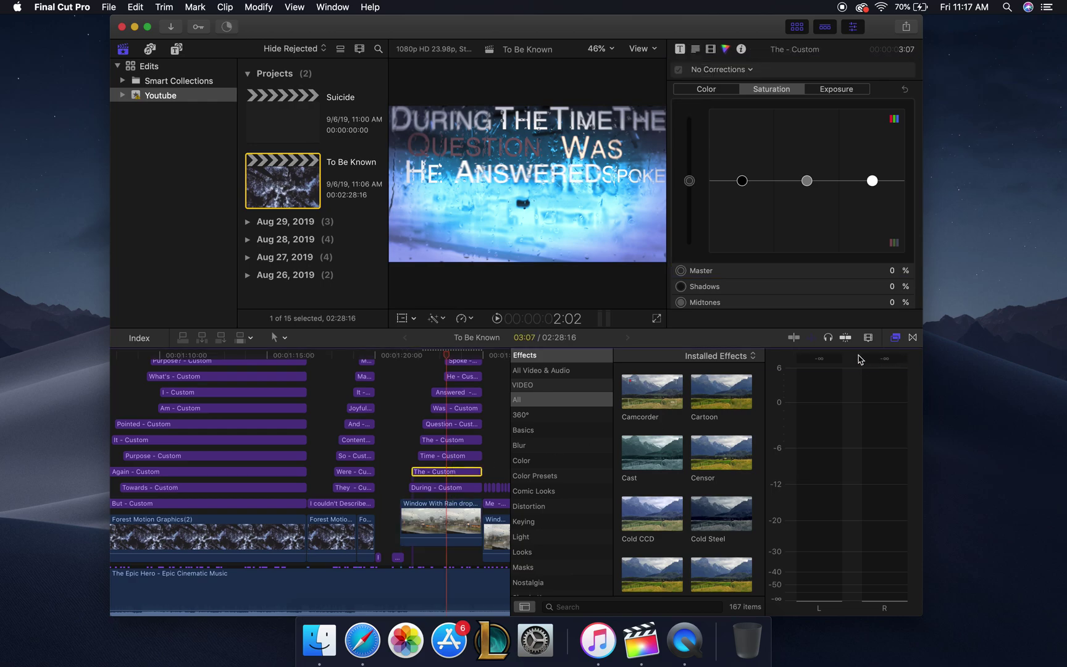
click(648, 607)
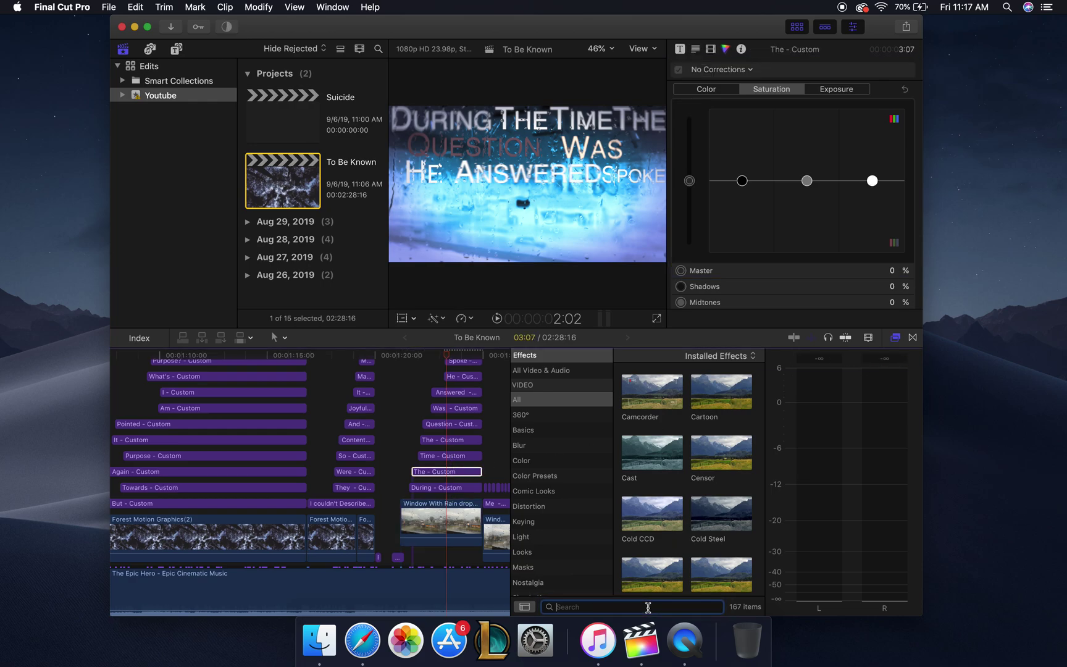
text(earth)
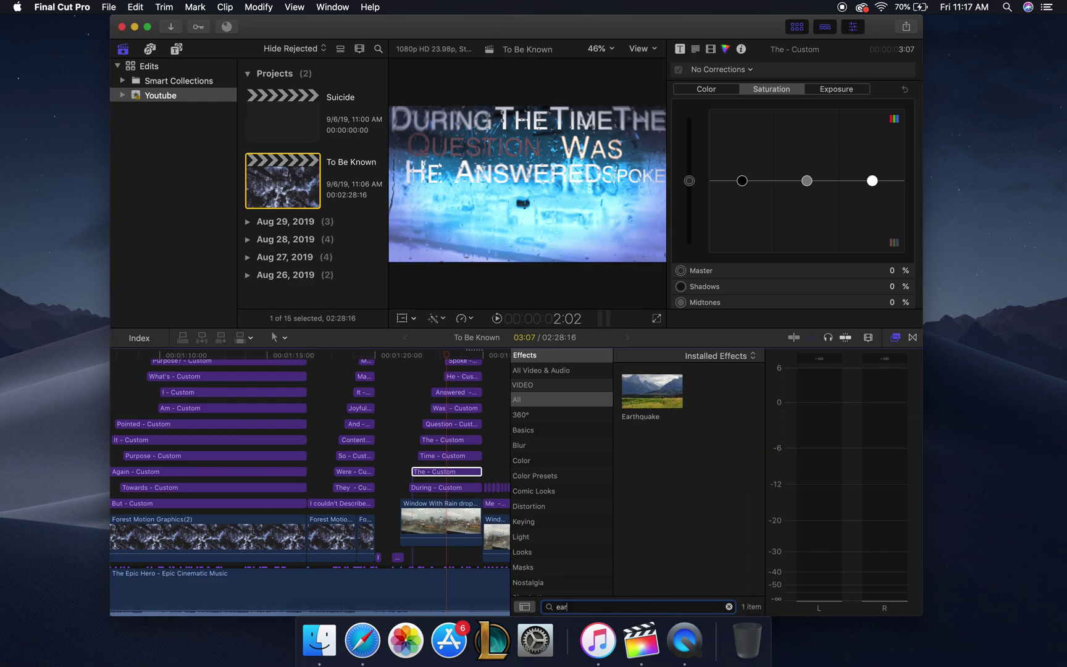
key(BackSpace)
key(BackSpace)
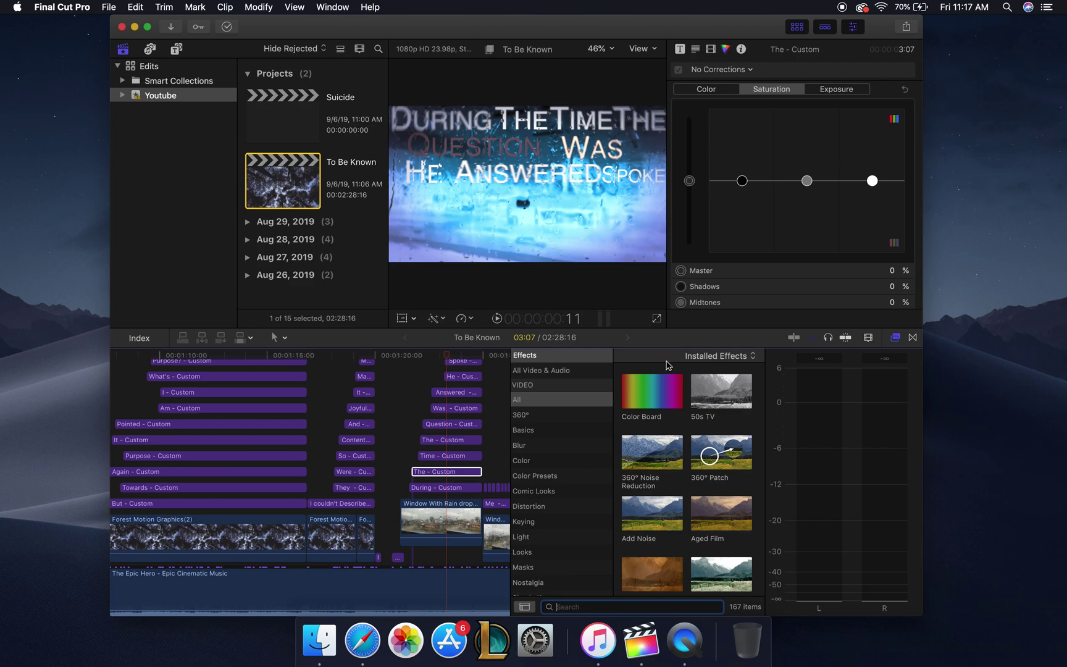
Browse all video effects, search them for "water", and preview Underwater on the selected "The" title.
scroll(684, 428, down, 6)
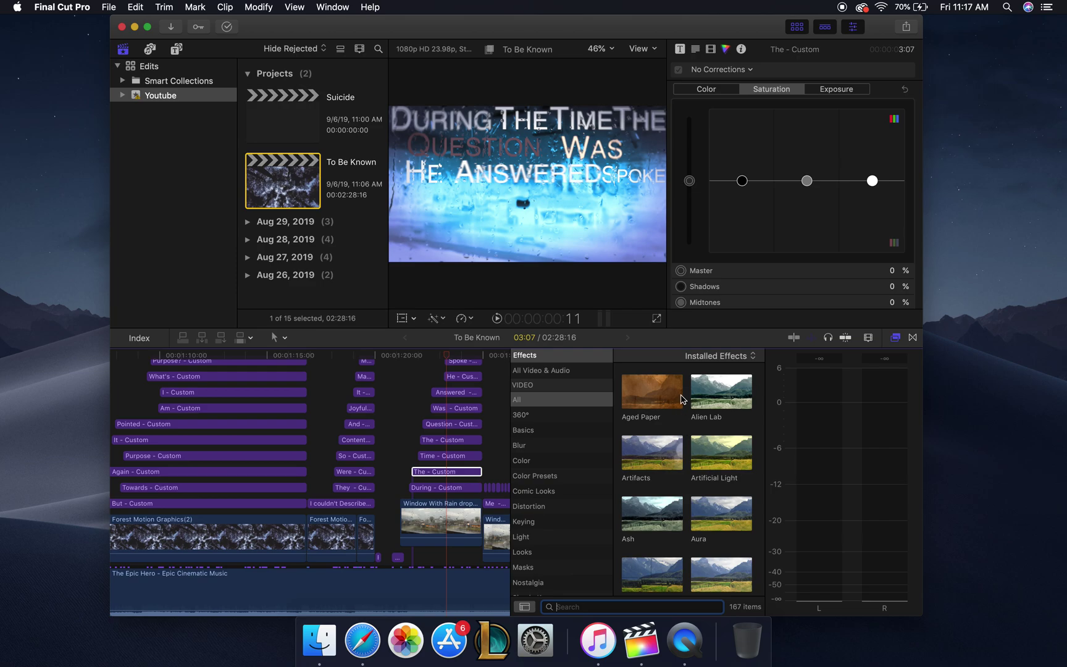
scroll(669, 476, down, 3)
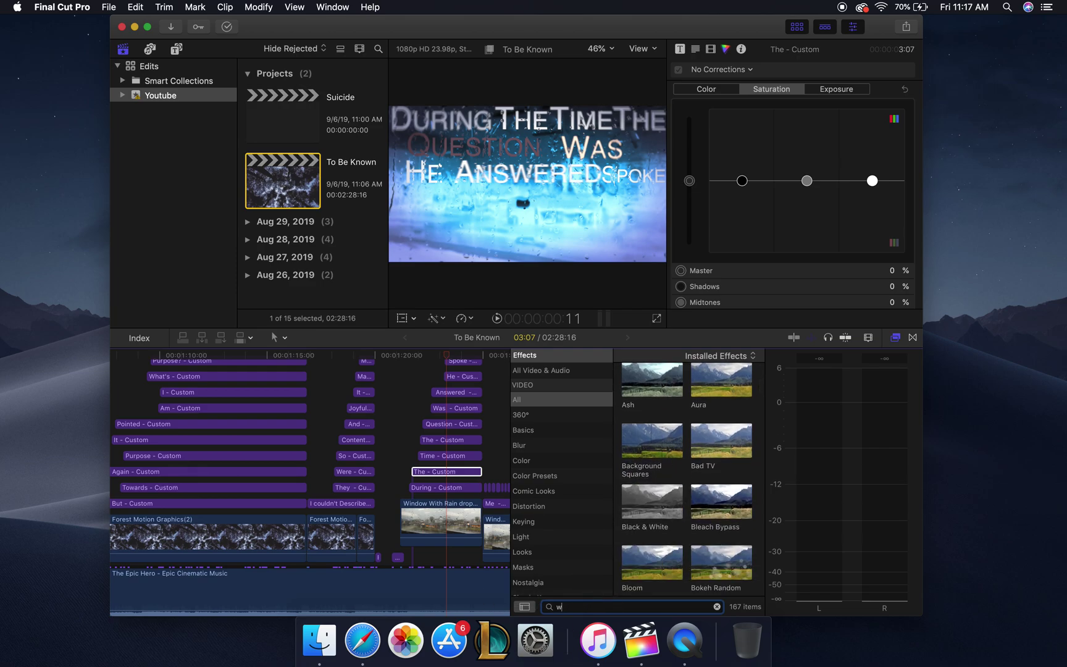
text(r)
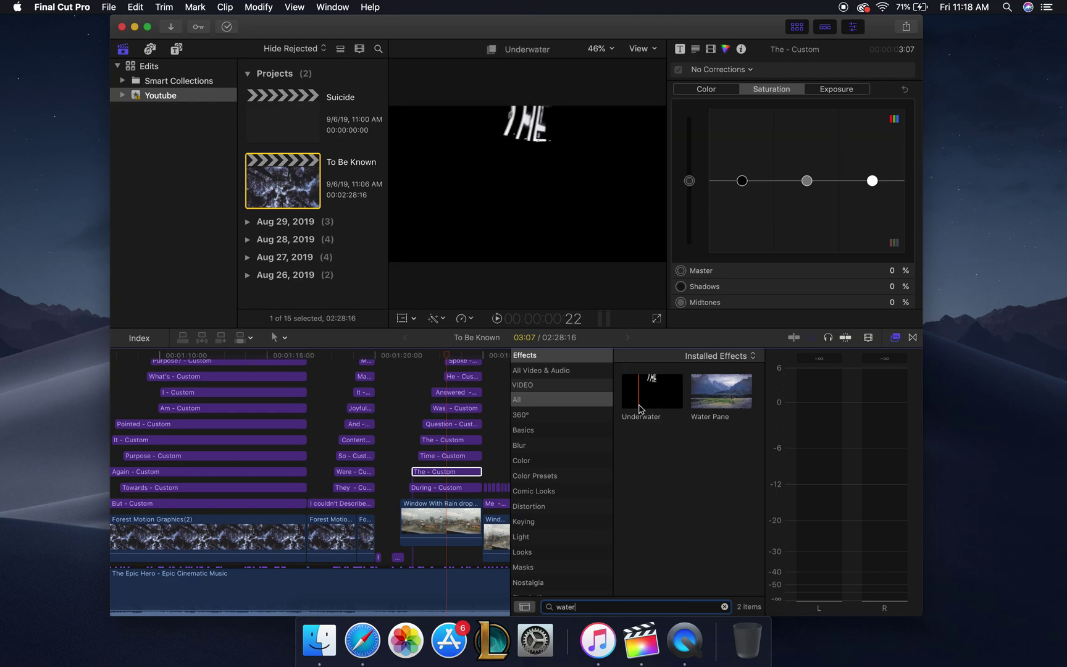
Close the effects browser and play on into the second rain window clip, pausing on the "How" title.
click(895, 338)
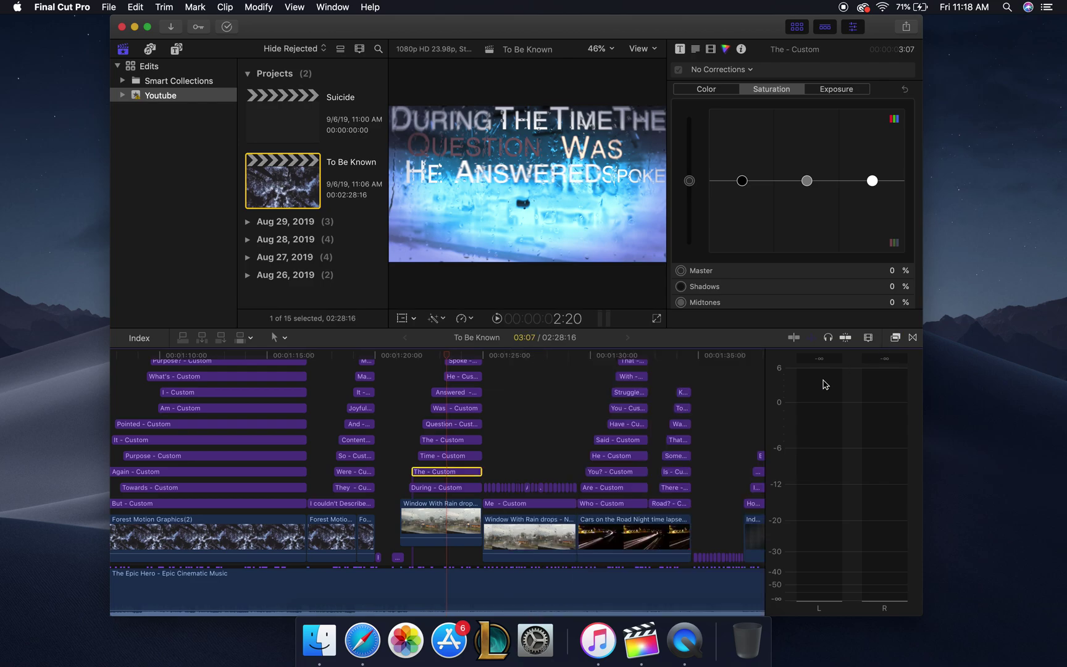
scroll(461, 434, right, 3)
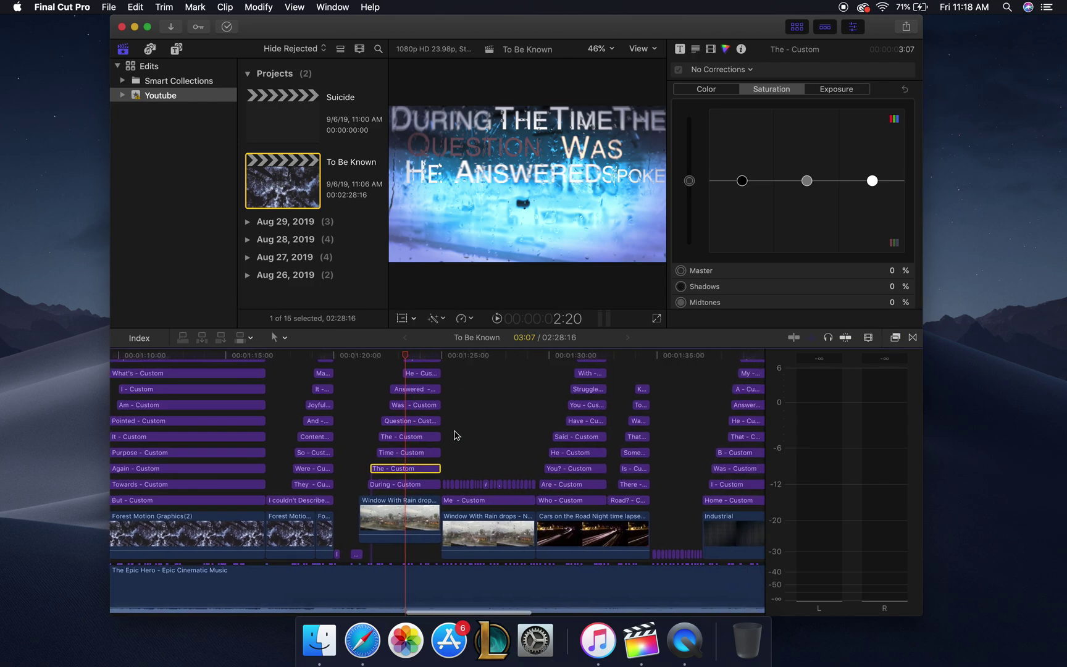
key(space)
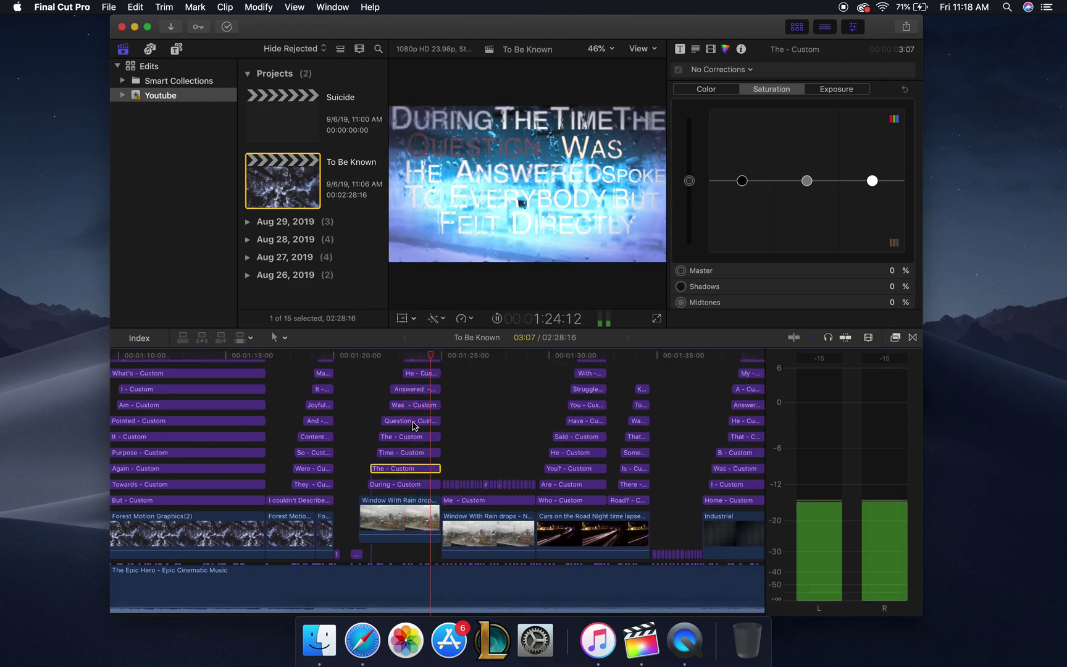
key(space)
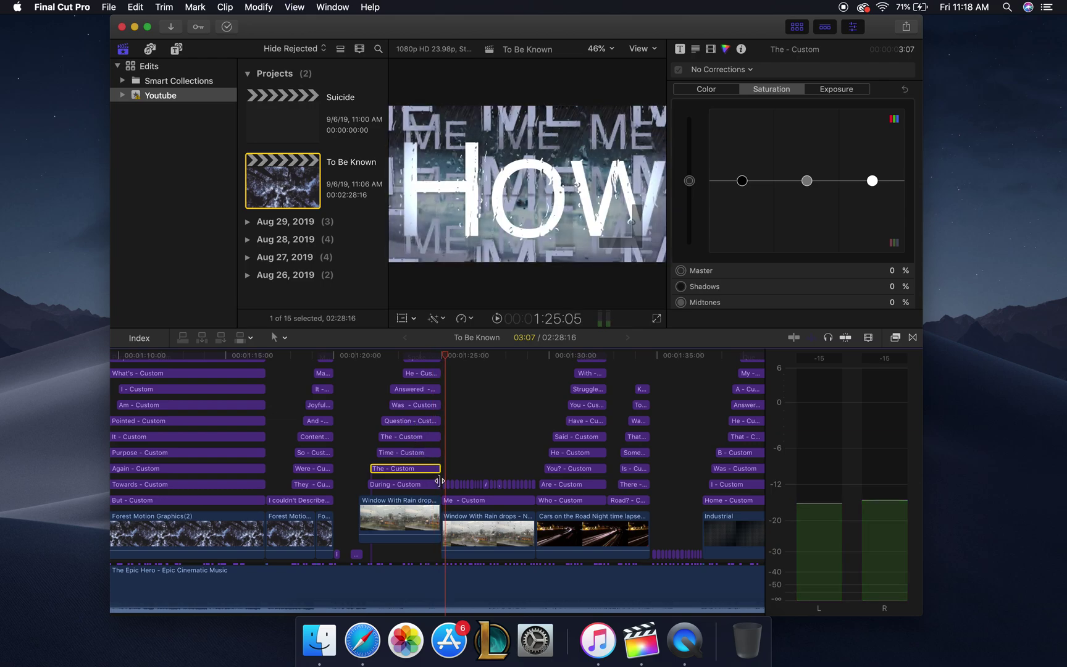
Select the "Me" title, reopen the effects browser, clear the "water" search, and browse all video effects.
click(456, 500)
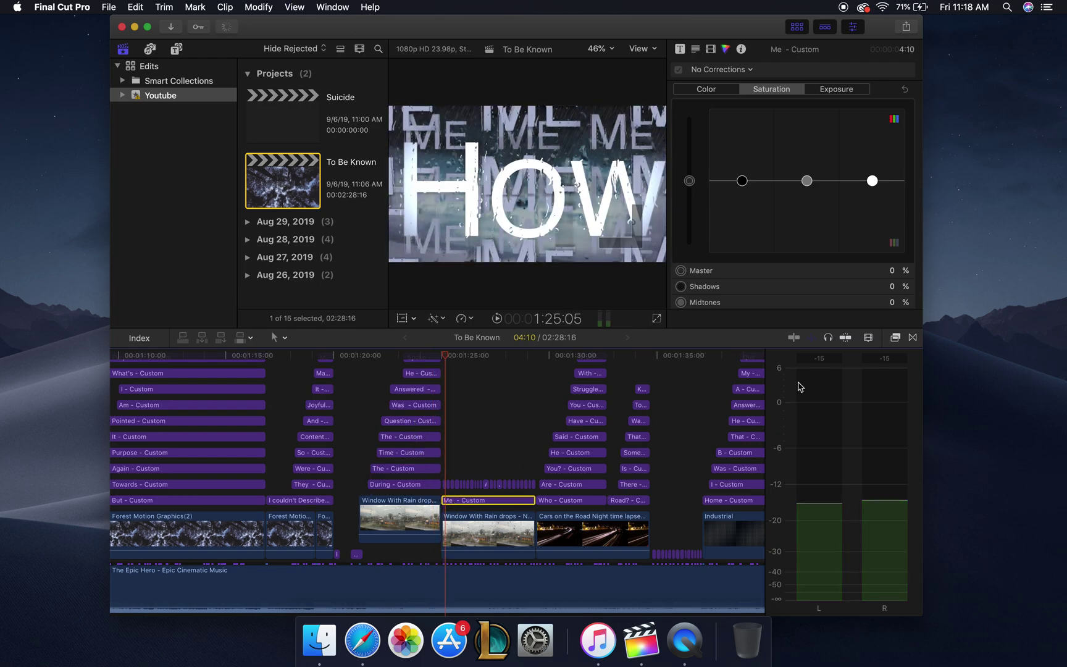
click(895, 338)
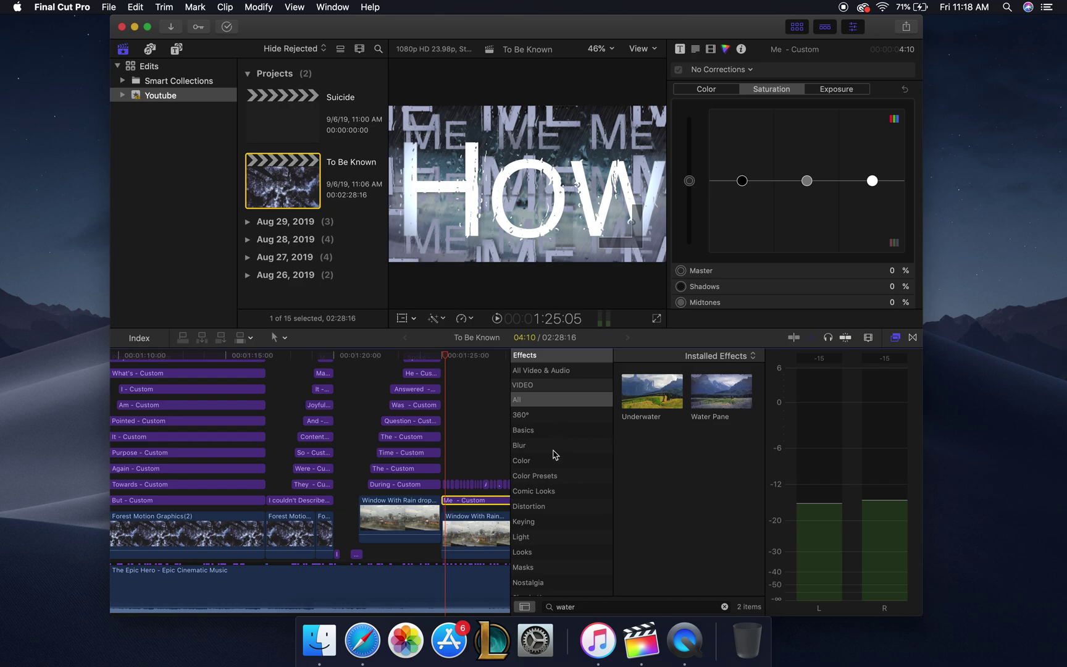
click(551, 400)
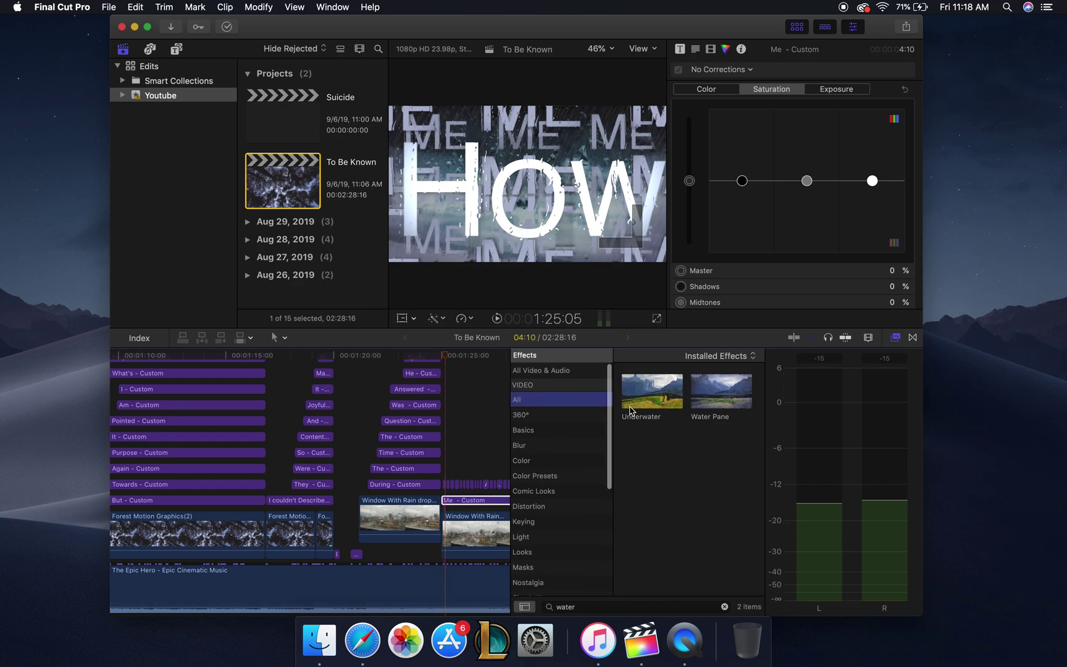
click(595, 605)
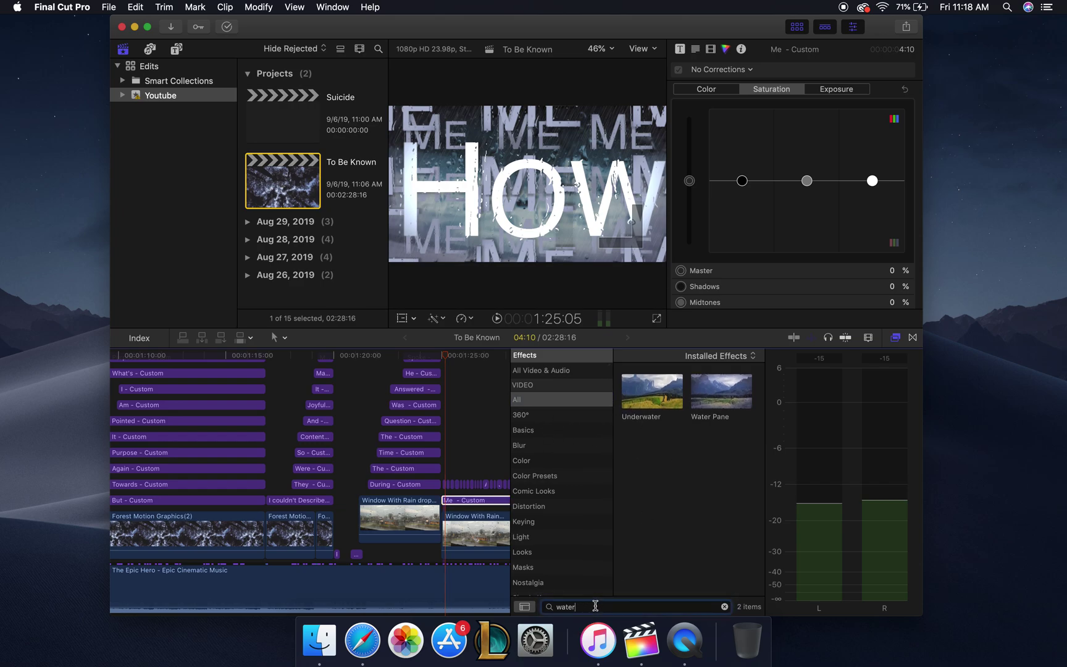
key(BackSpace)
key(BackSpace)
scroll(716, 534, down, 10)
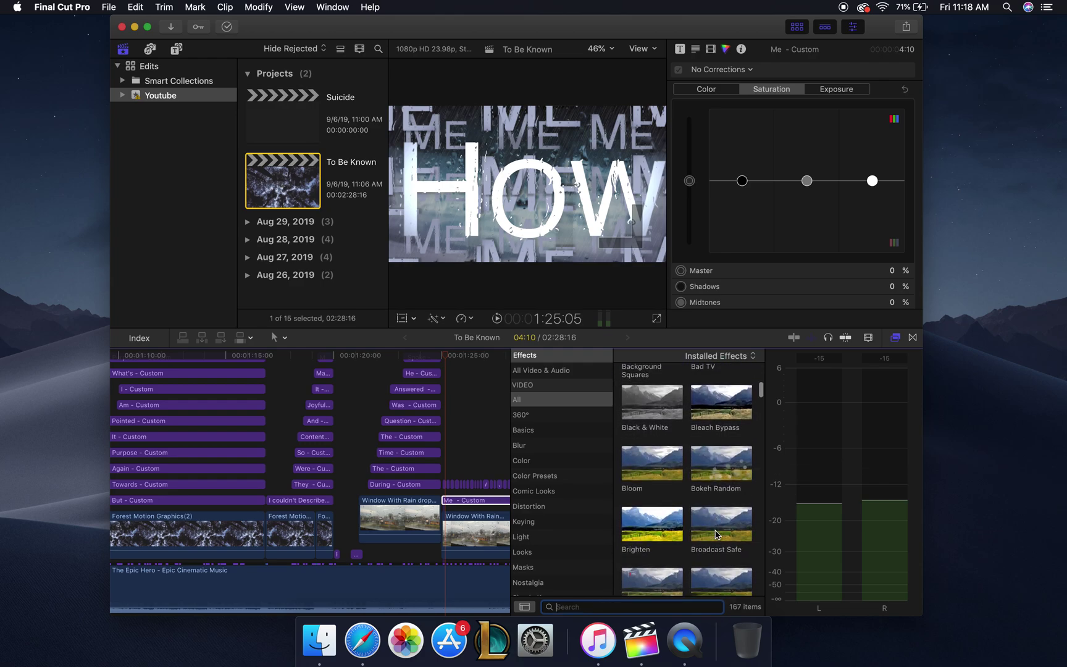
scroll(716, 534, down, 5)
scroll(716, 534, down, 4)
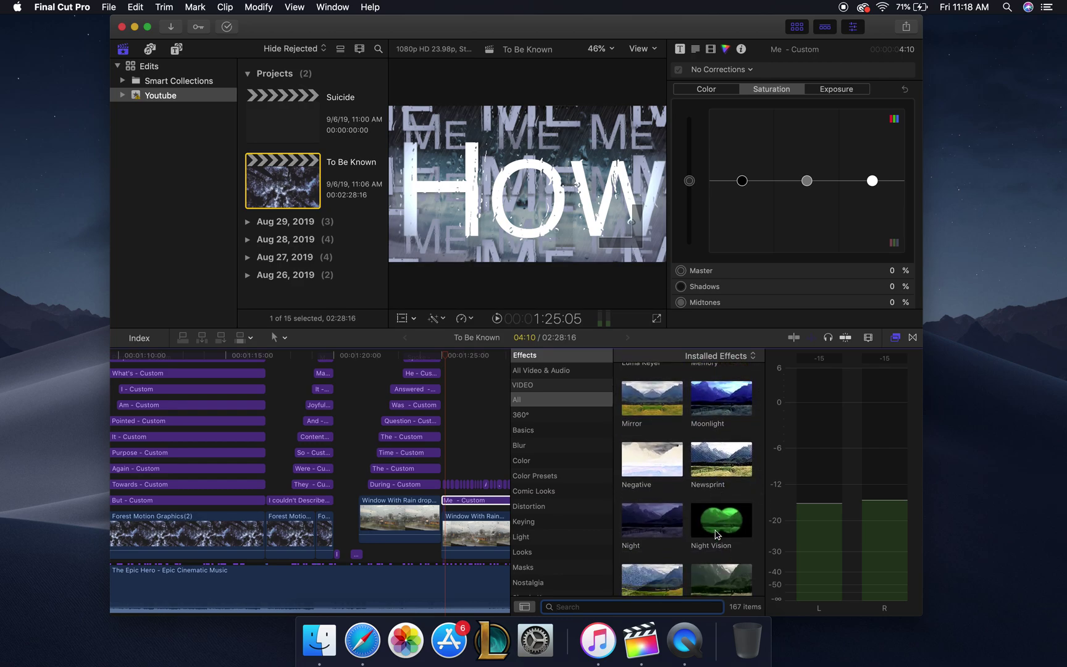
Browse further through the video effects from Night Vision to Seasons, previewing Night Vision and Perspective Tile on the selected "Me" title.
scroll(717, 535, down, 3)
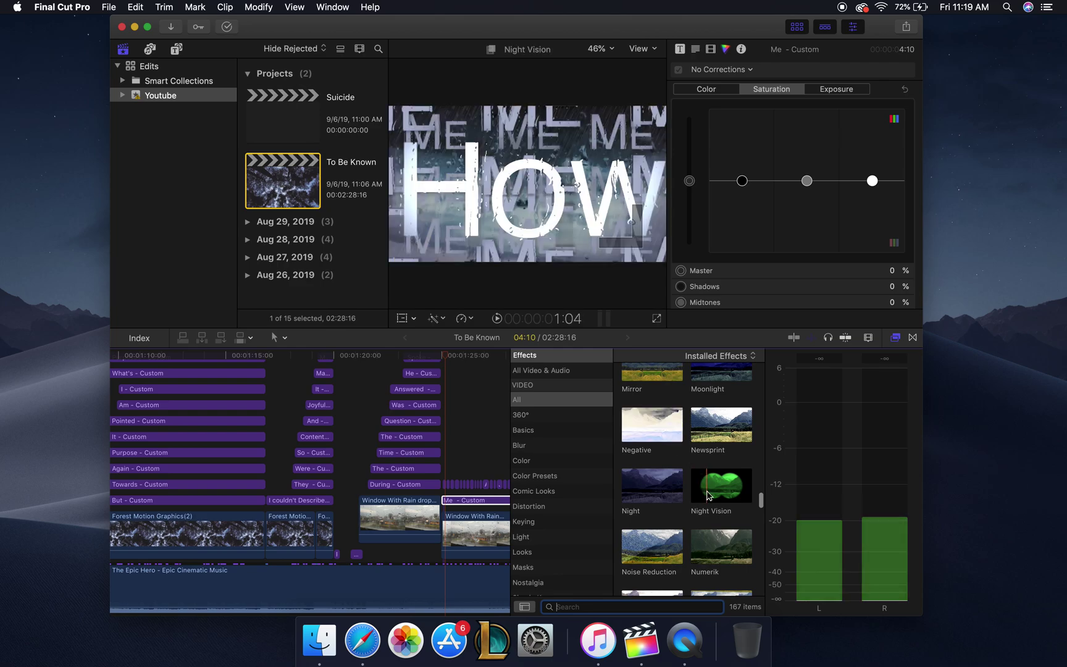
scroll(707, 494, down, 5)
scroll(710, 488, down, 2)
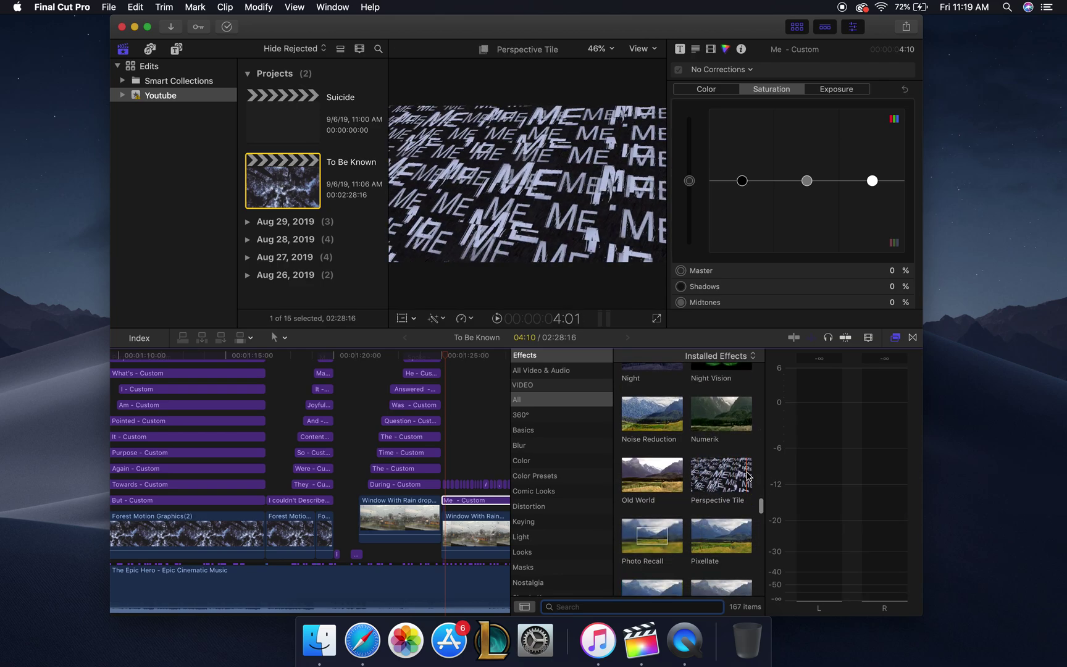
scroll(701, 475, down, 2)
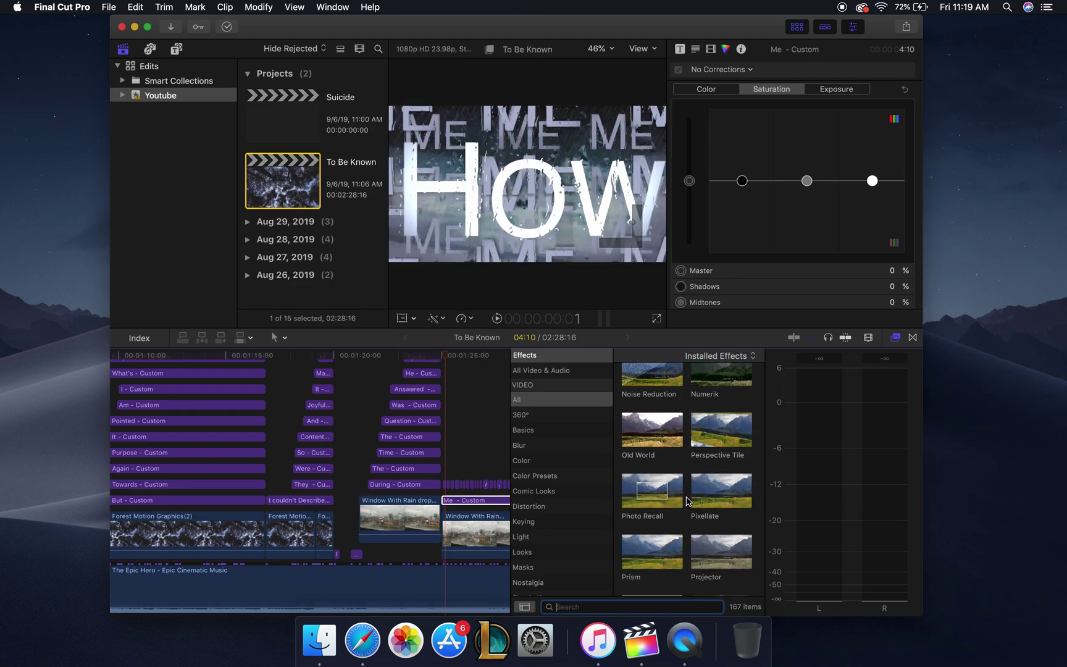
scroll(687, 500, down, 1)
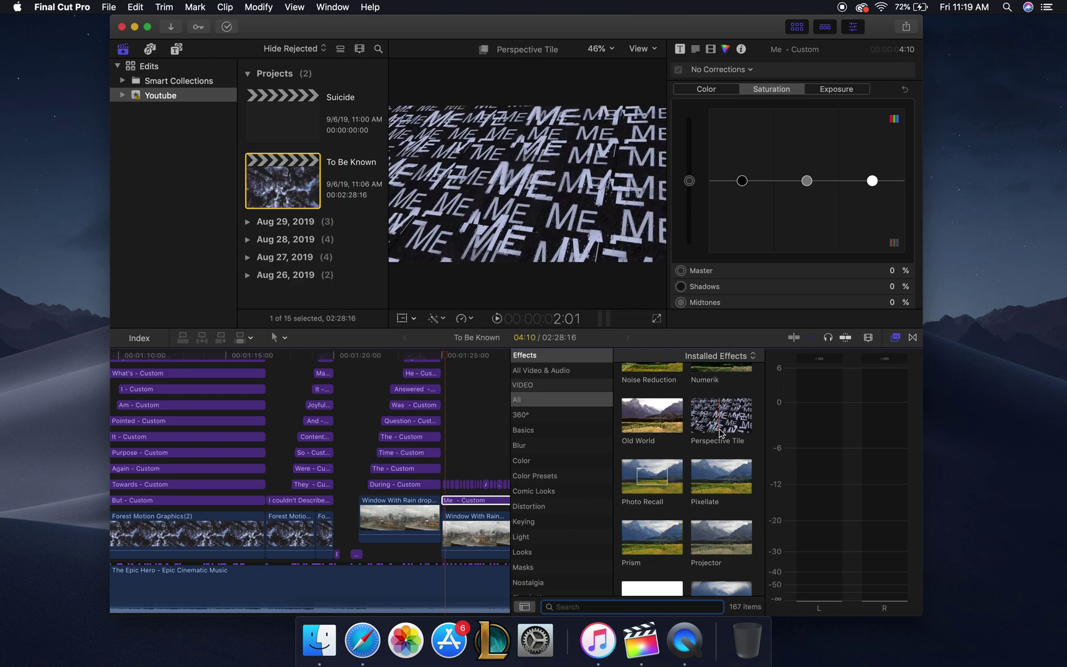
scroll(701, 434, down, 4)
scroll(702, 442, down, 4)
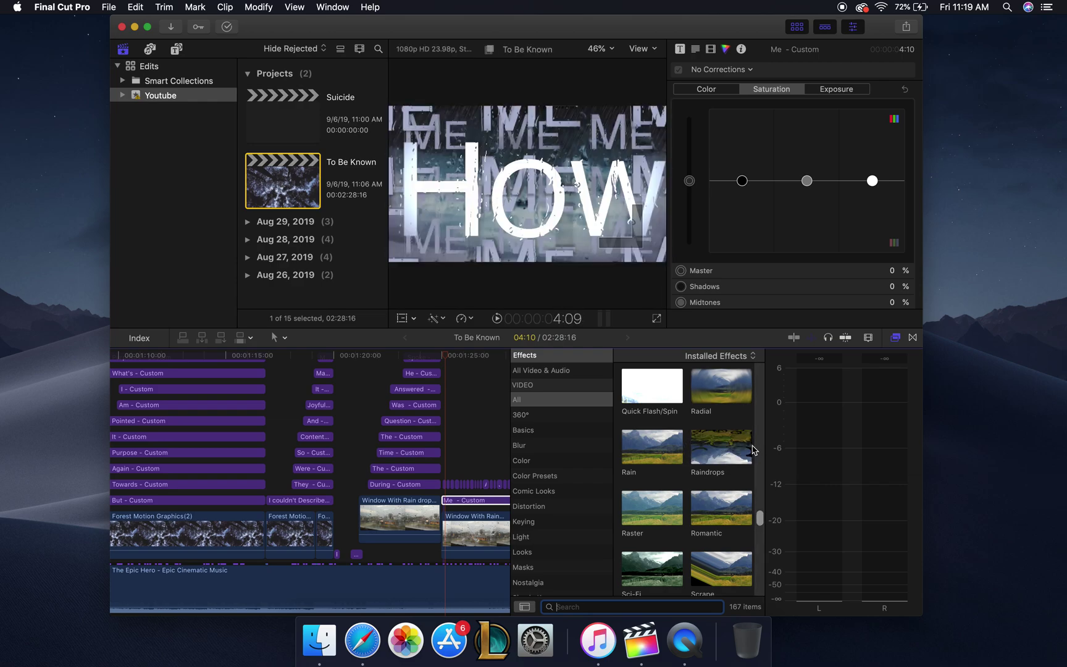
scroll(710, 453, down, 2)
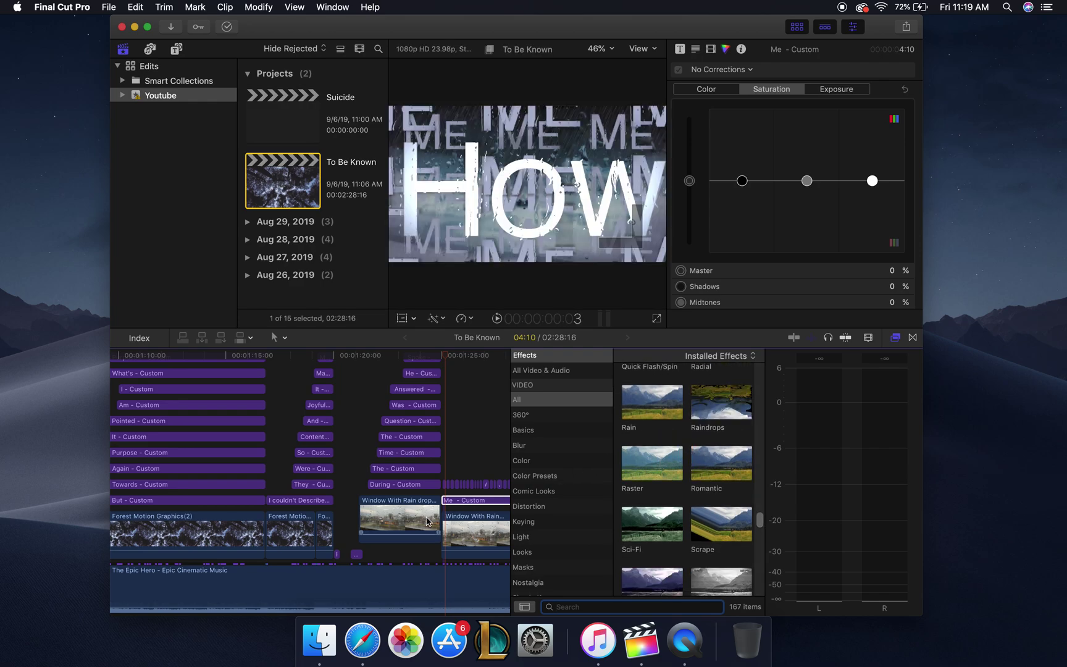
scroll(660, 497, down, 6)
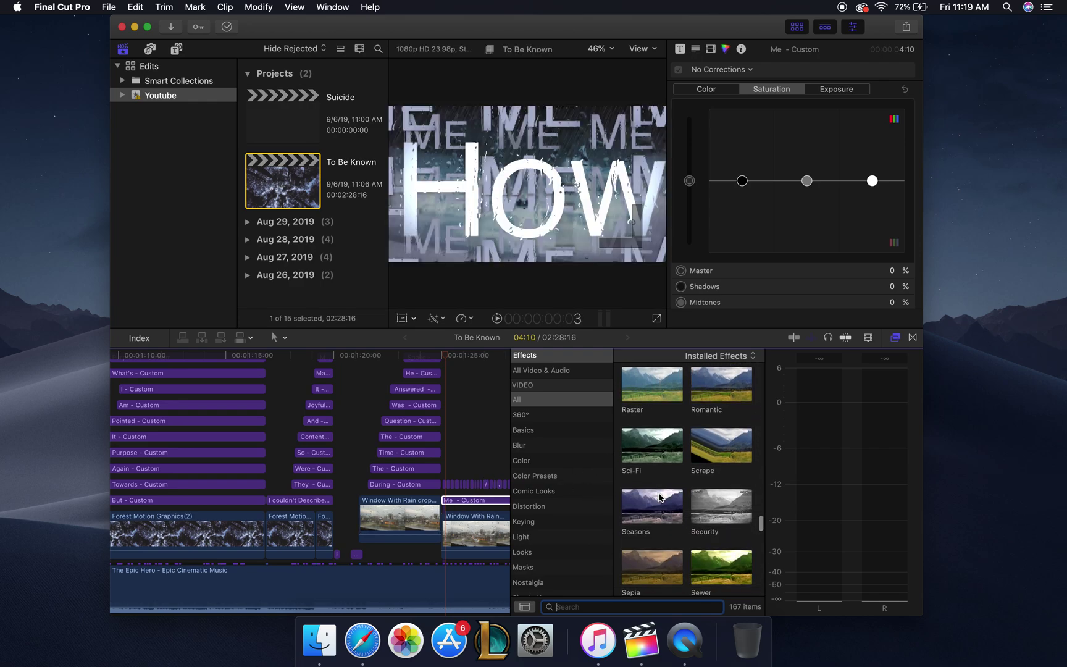
Close the effects browser and play from the "Is" title over the second rain window clip into the Cars on the Road clip.
click(464, 430)
key(super+5)
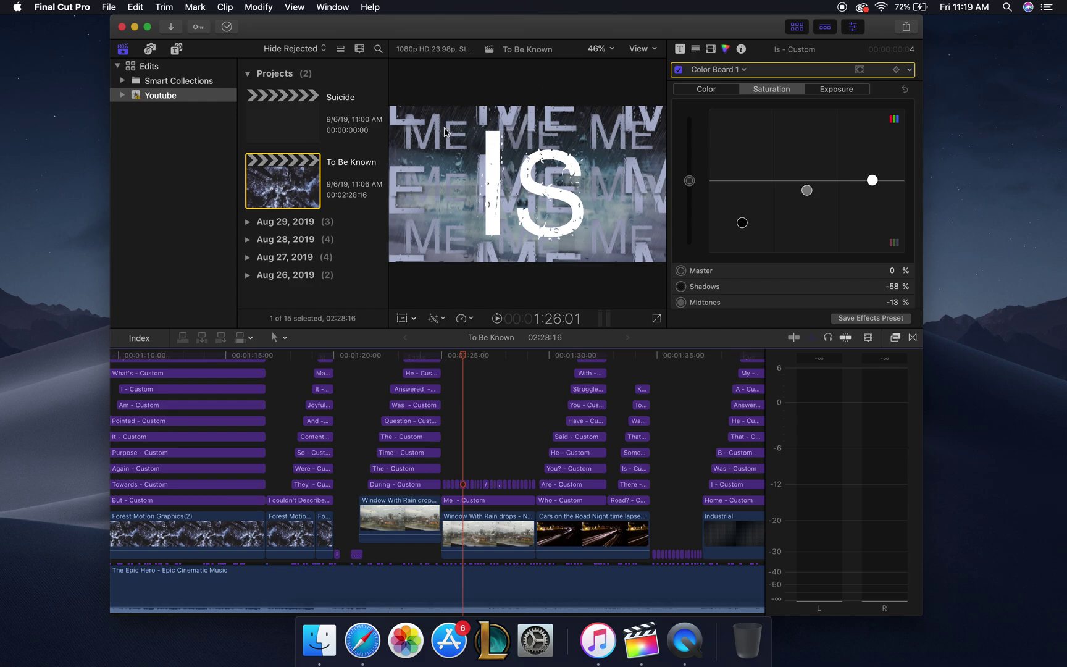
key(space)
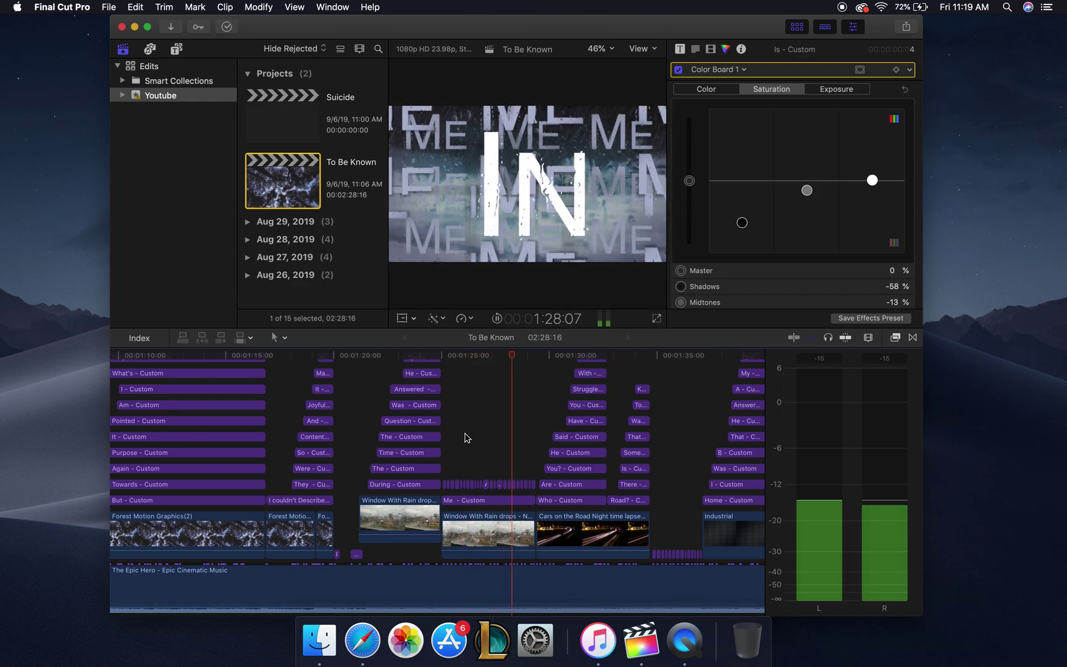
scroll(571, 444, right, 2)
scroll(571, 445, right, 5)
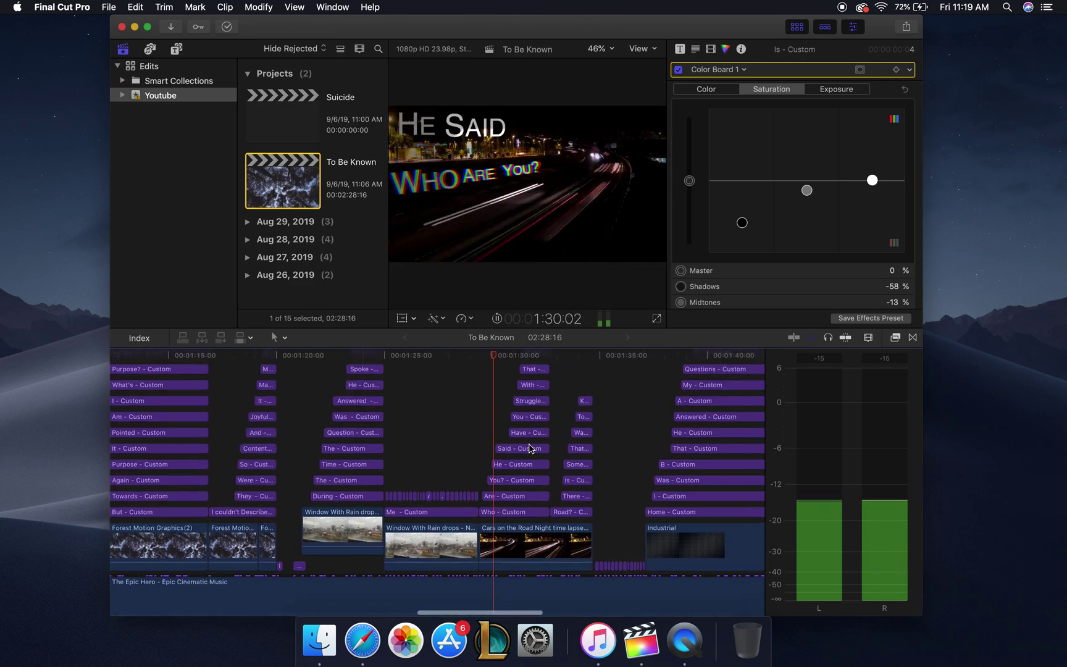
scroll(608, 423, right, 5)
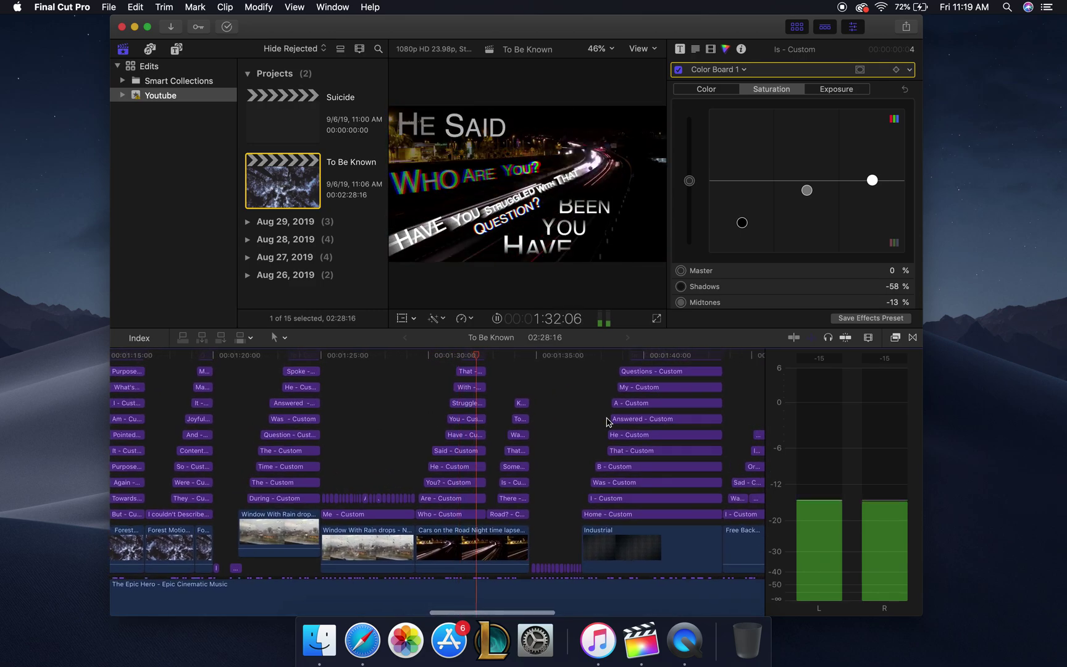
Replay the "Have You Struggled With That Question?" titles over the Cars on the Road clip and pause on the "Down" title.
click(451, 355)
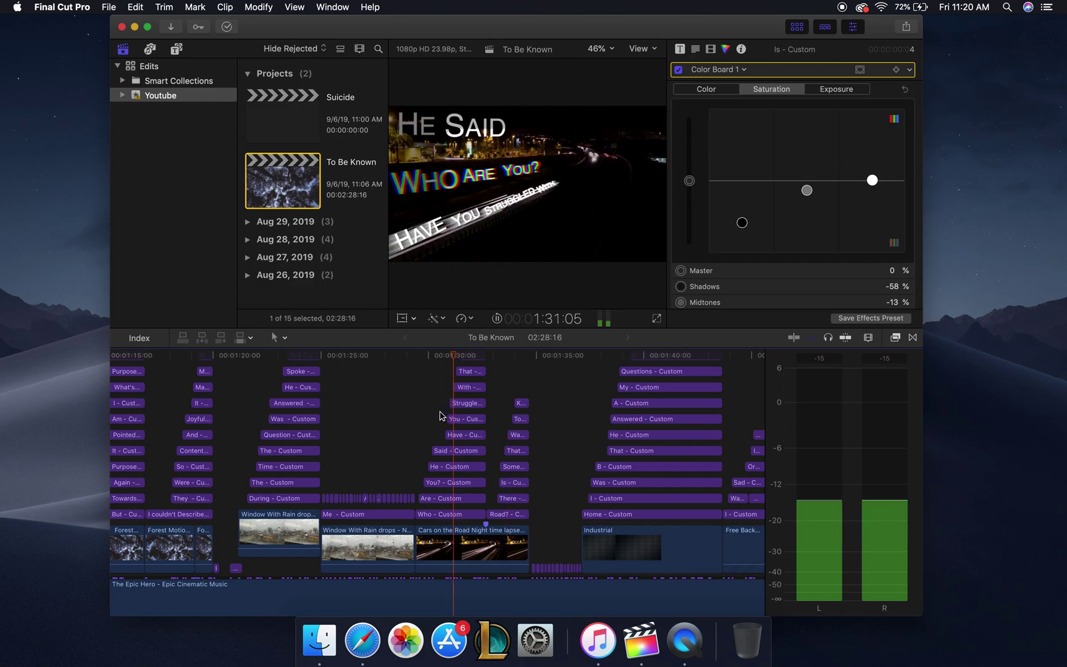
key(space)
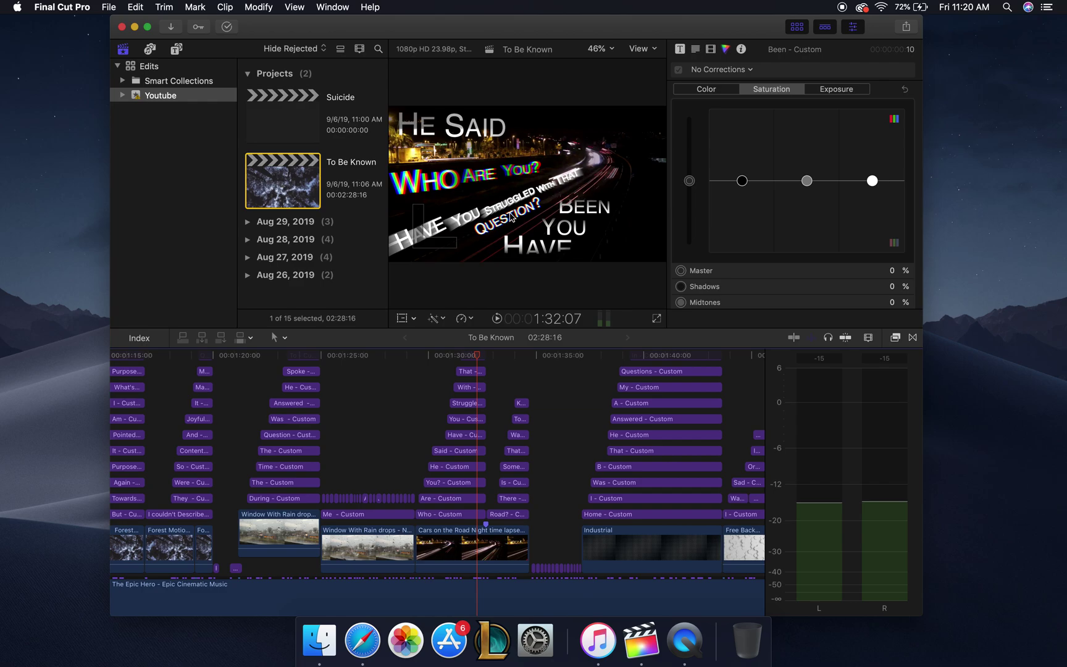
key(space)
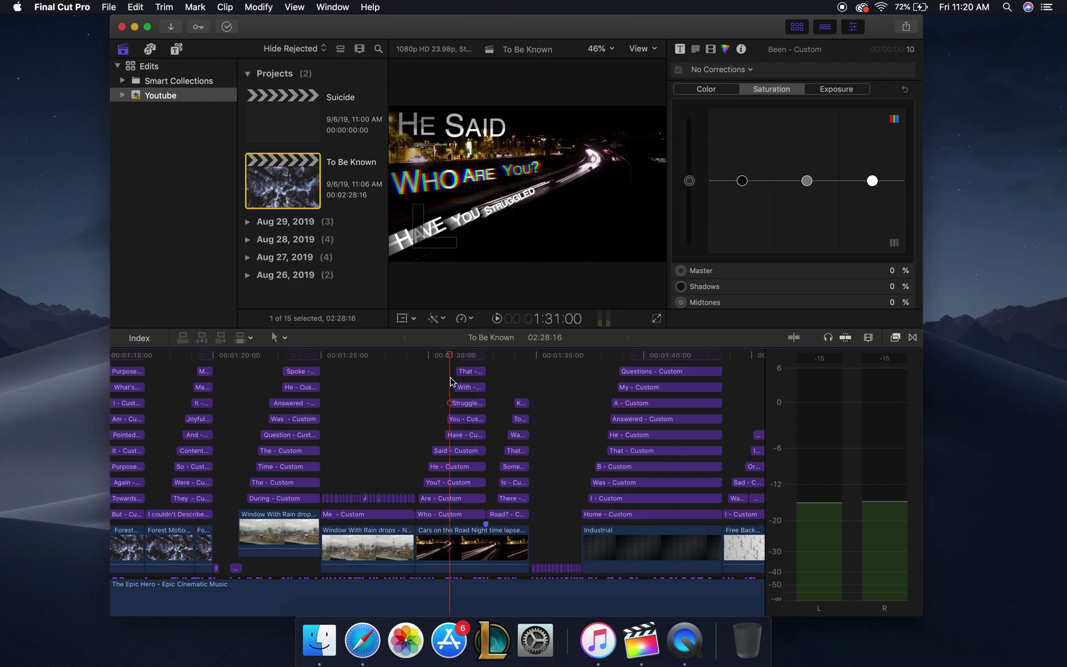
key(space)
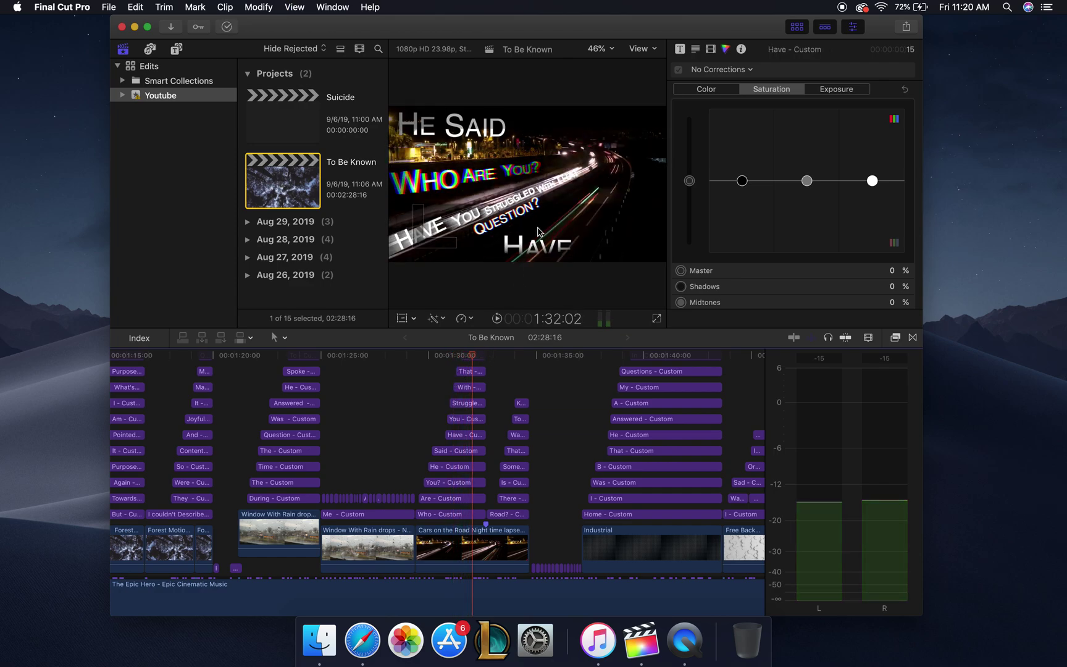
key(space)
key(space)
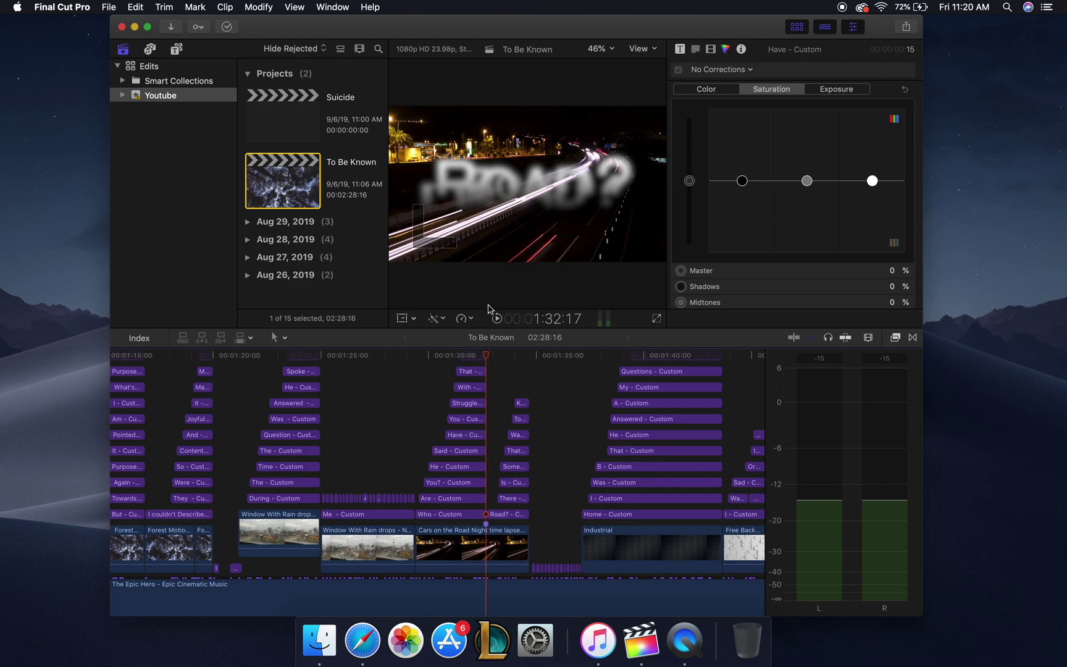
click(451, 373)
key(space)
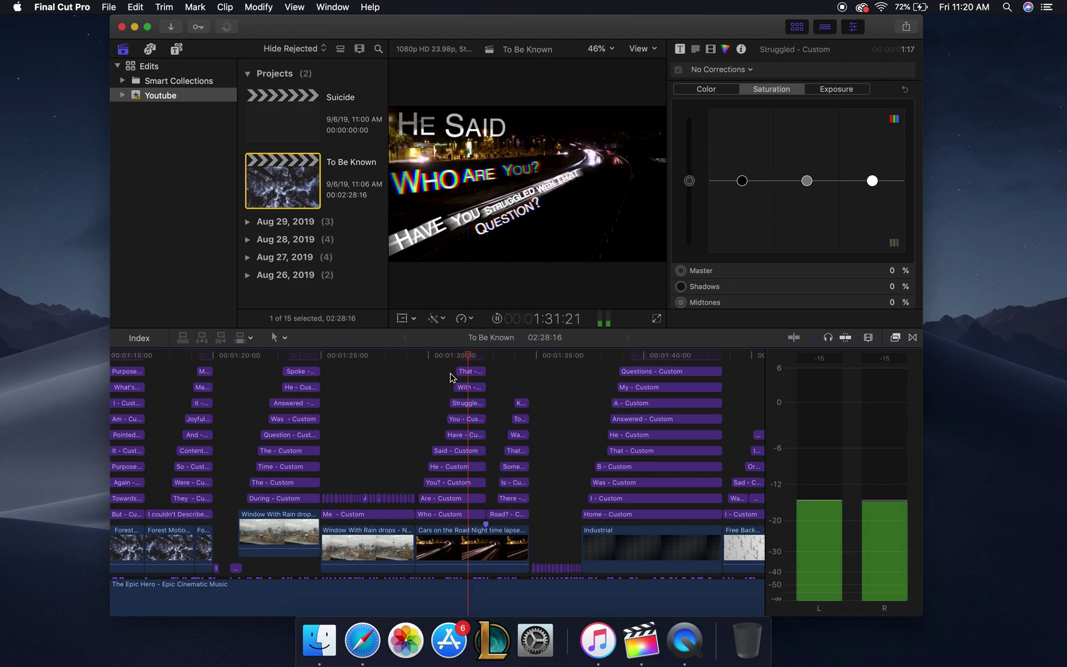
key(space)
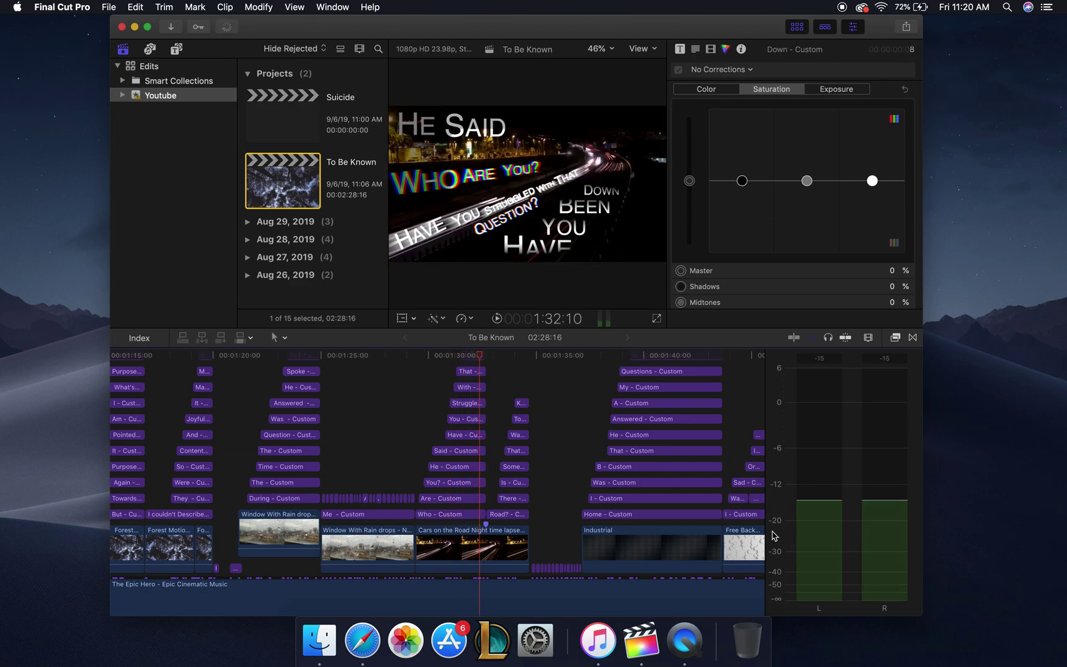
Reopen the effects browser and search all video effects for "sha".
click(896, 338)
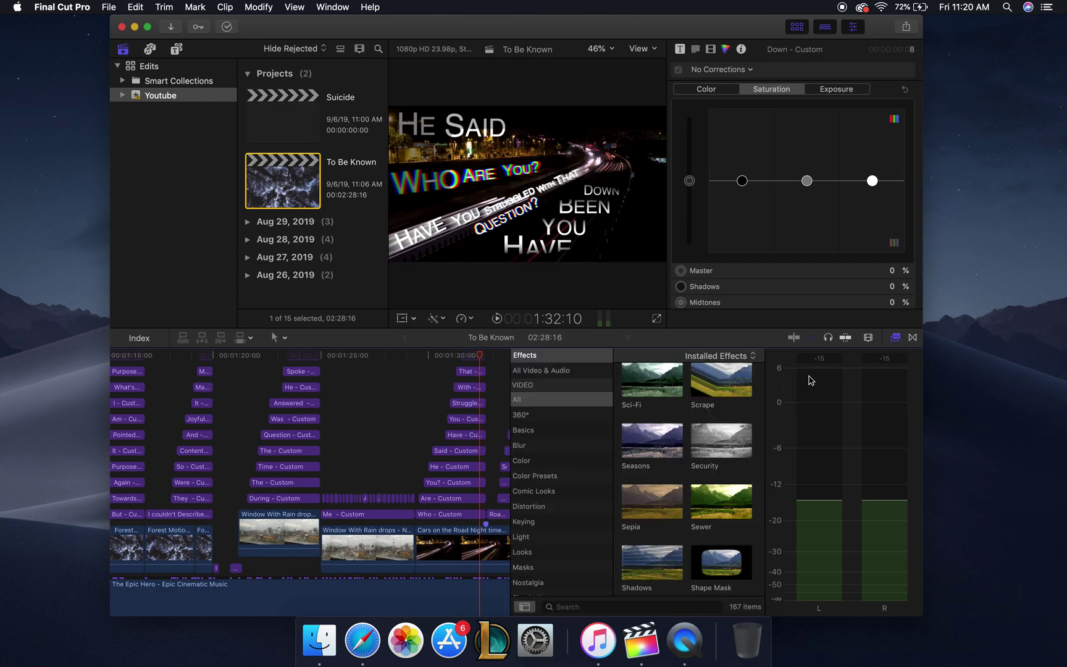
scroll(727, 464, up, 10)
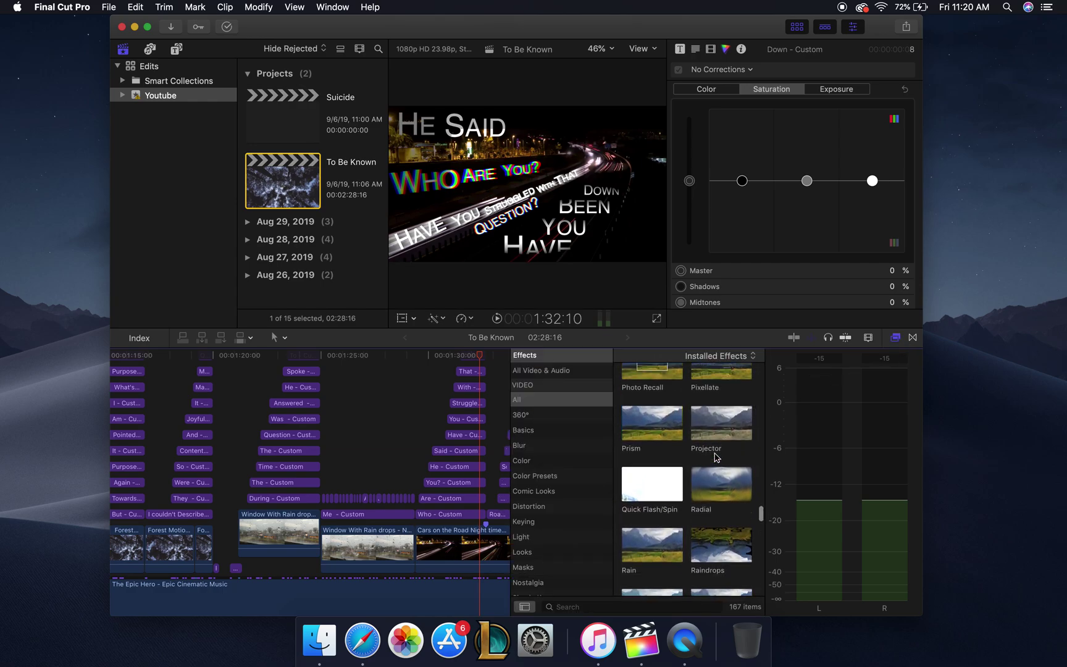
scroll(715, 457, up, 3)
click(633, 605)
text(s)
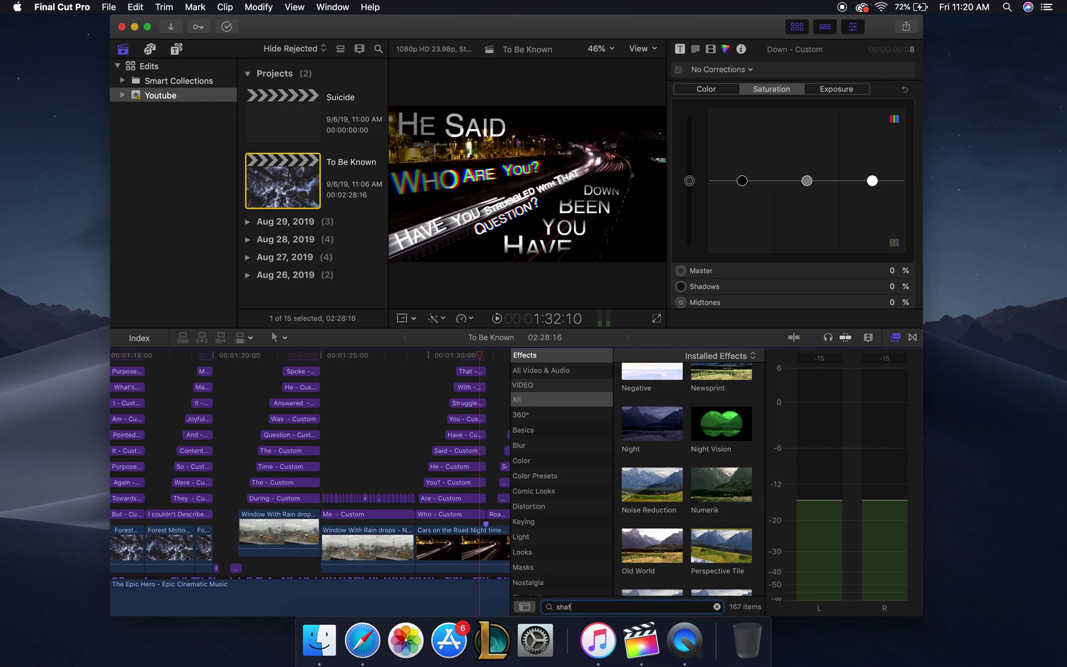
text(h)
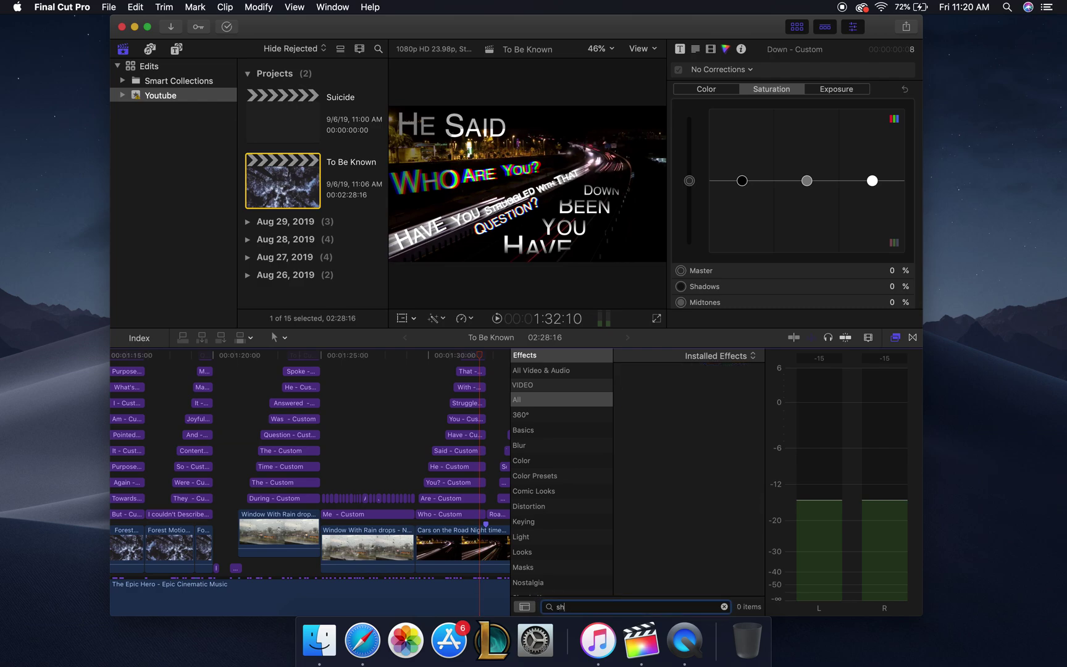
text(aho)
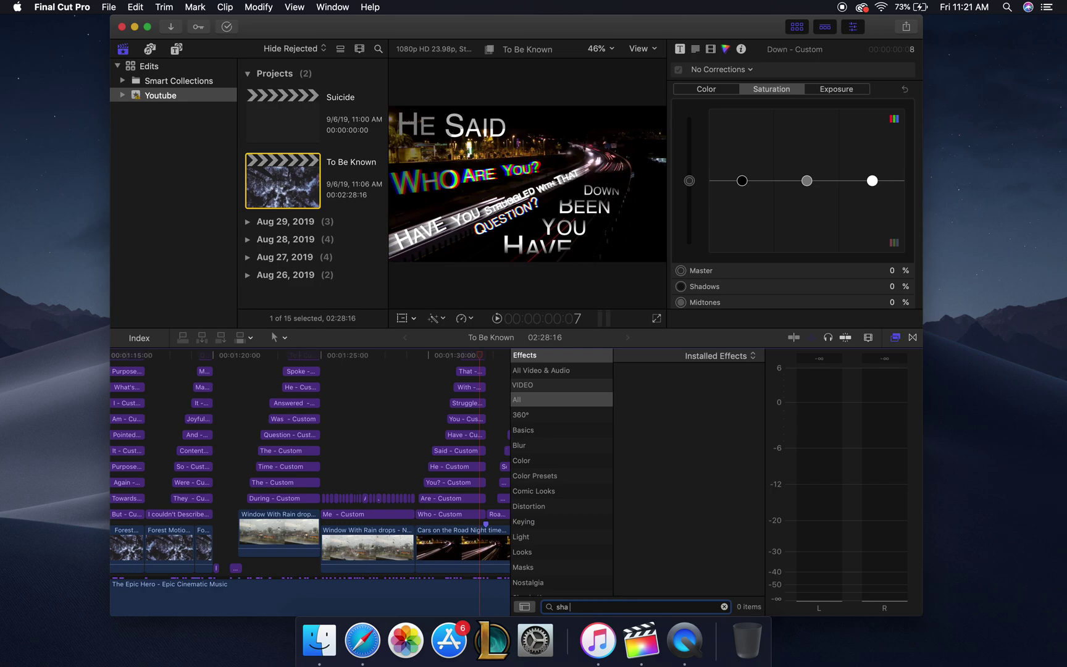
Replay the Cars on the Road titles, pausing on the blurred "Road?" title before playing on toward the Industrial clip.
click(454, 362)
key(space)
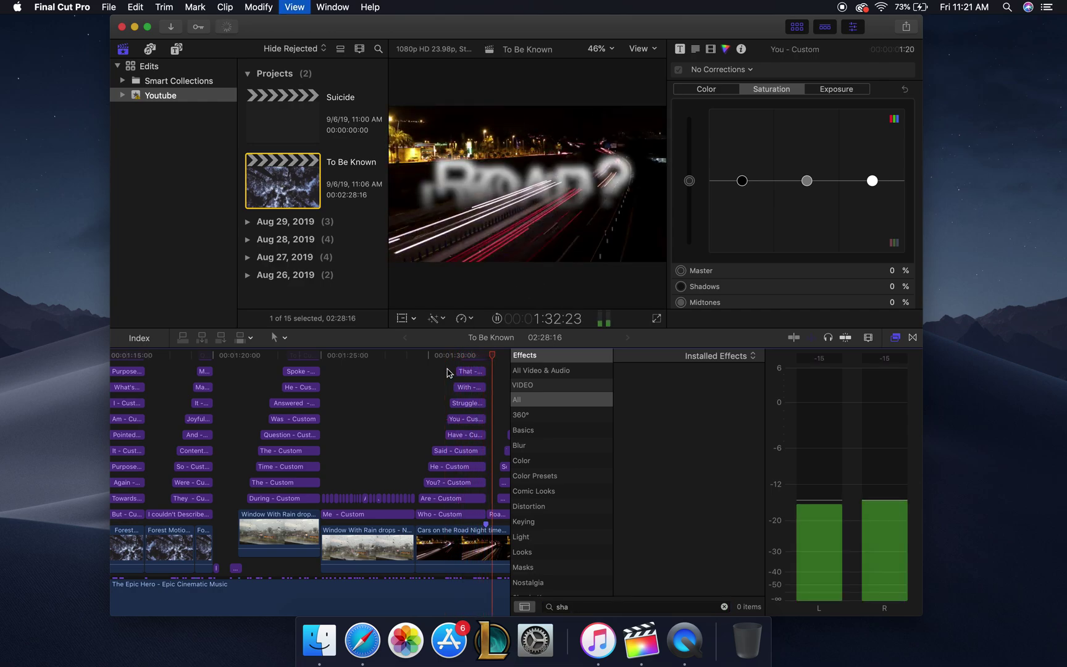
key(space)
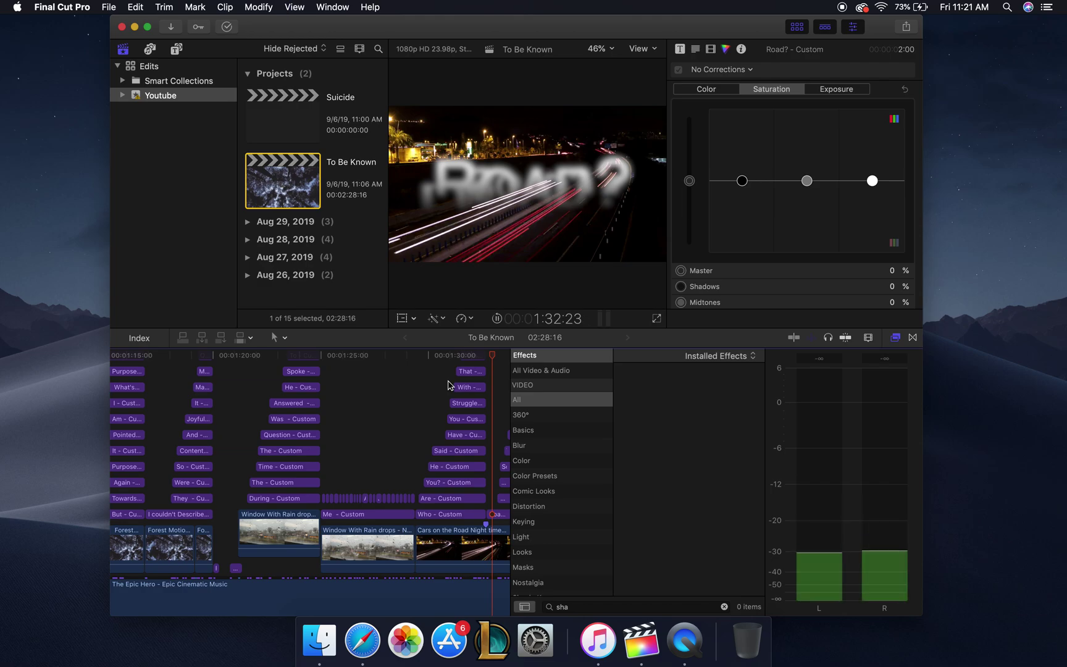
key(space)
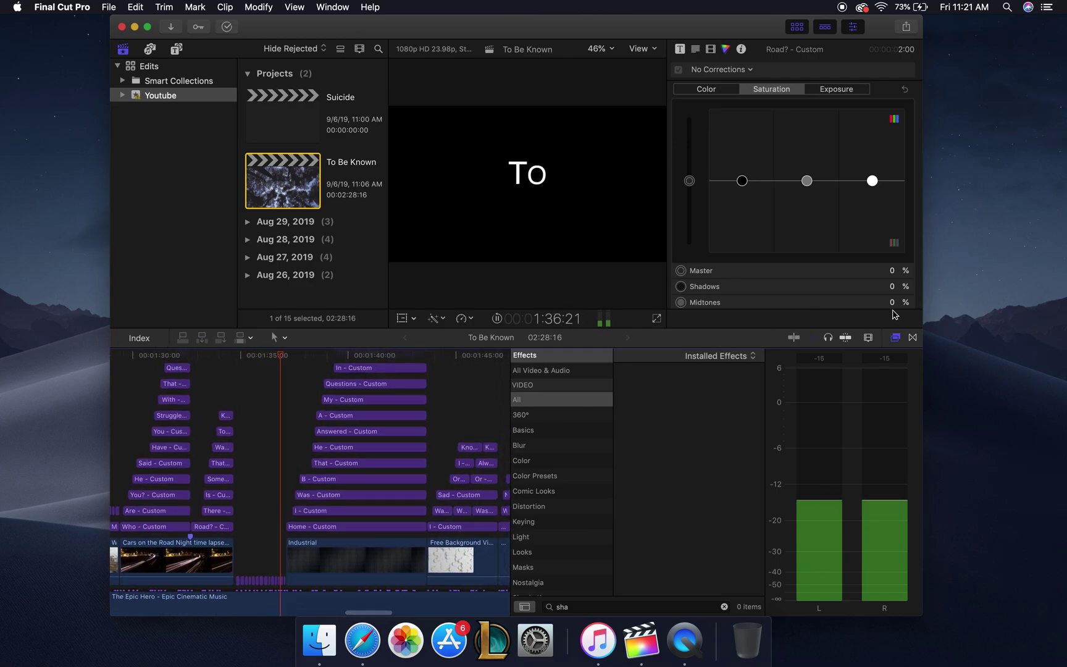
Close the effects browser and replay the "Home" titles from before the Industrial clip, pausing in the white hexagon background section.
click(891, 339)
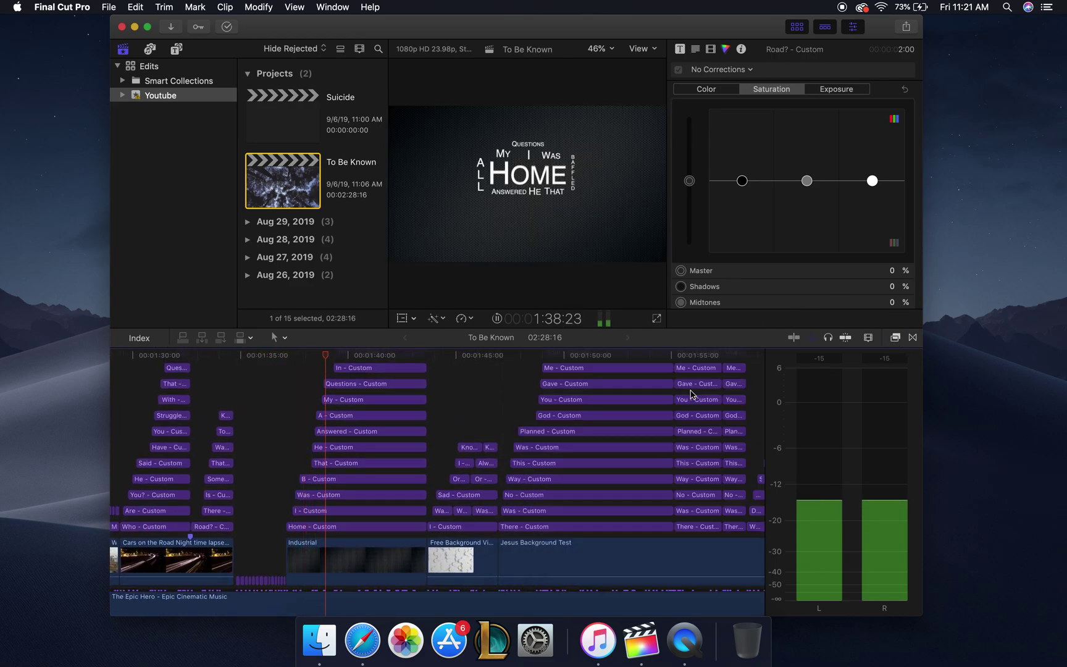
click(278, 422)
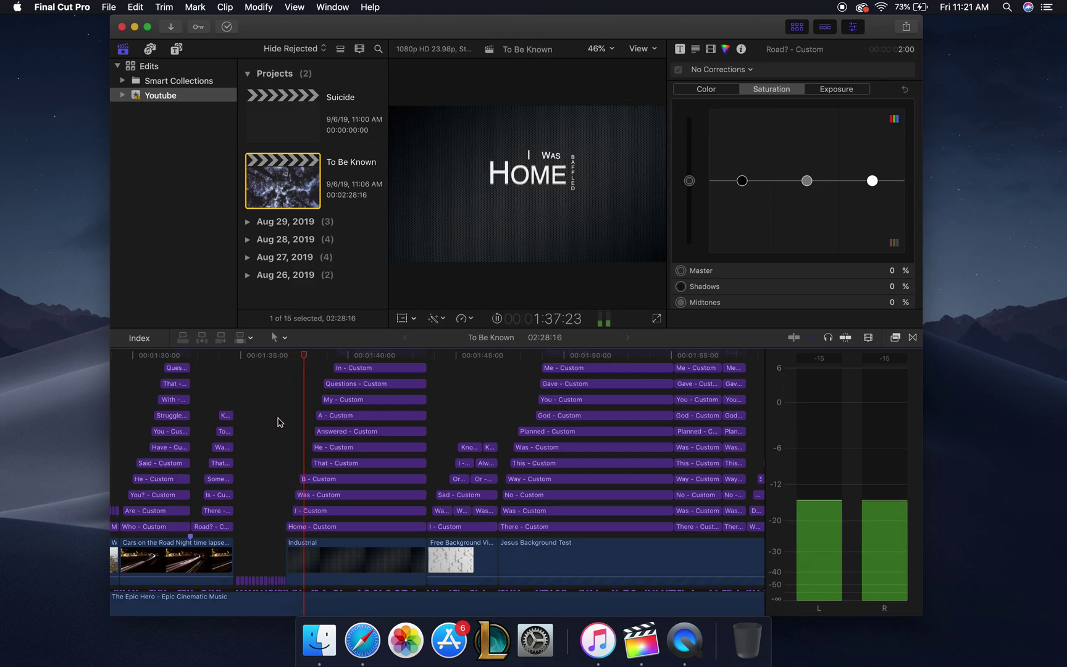
click(275, 422)
click(274, 422)
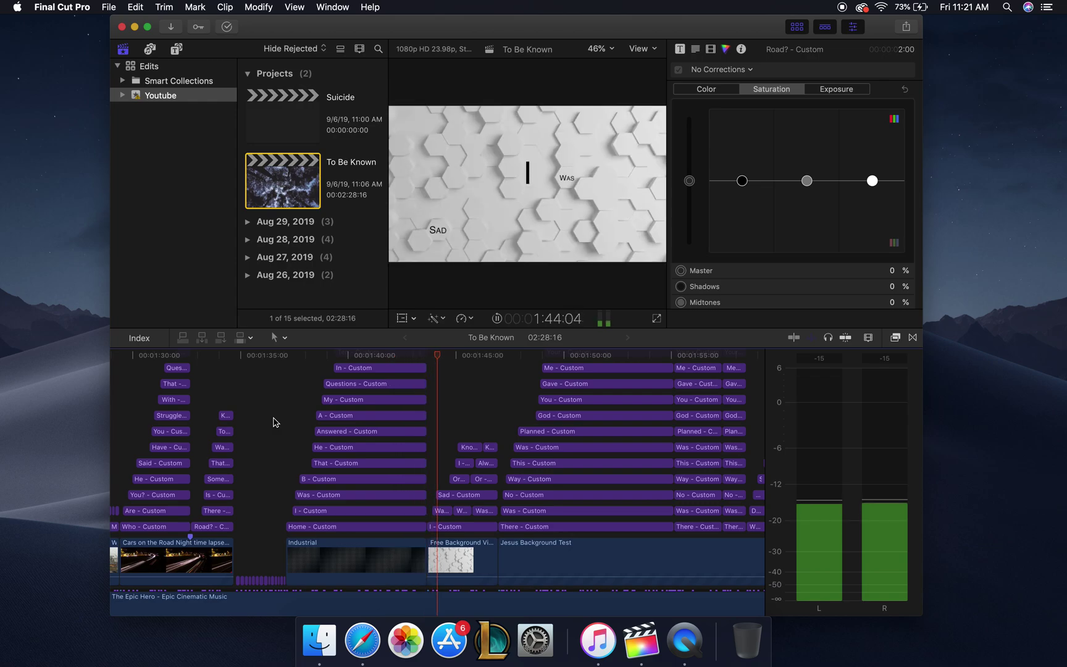
key(space)
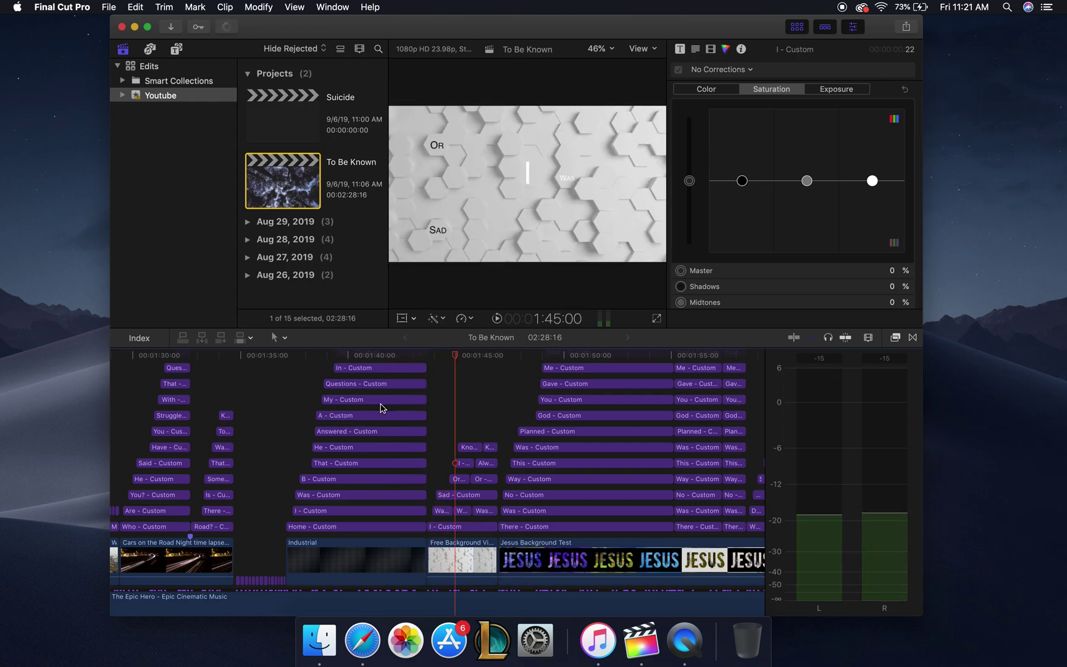
Replay the word cloud over the Industrial clip and pause once the "Altar" title is in place.
click(312, 387)
key(space)
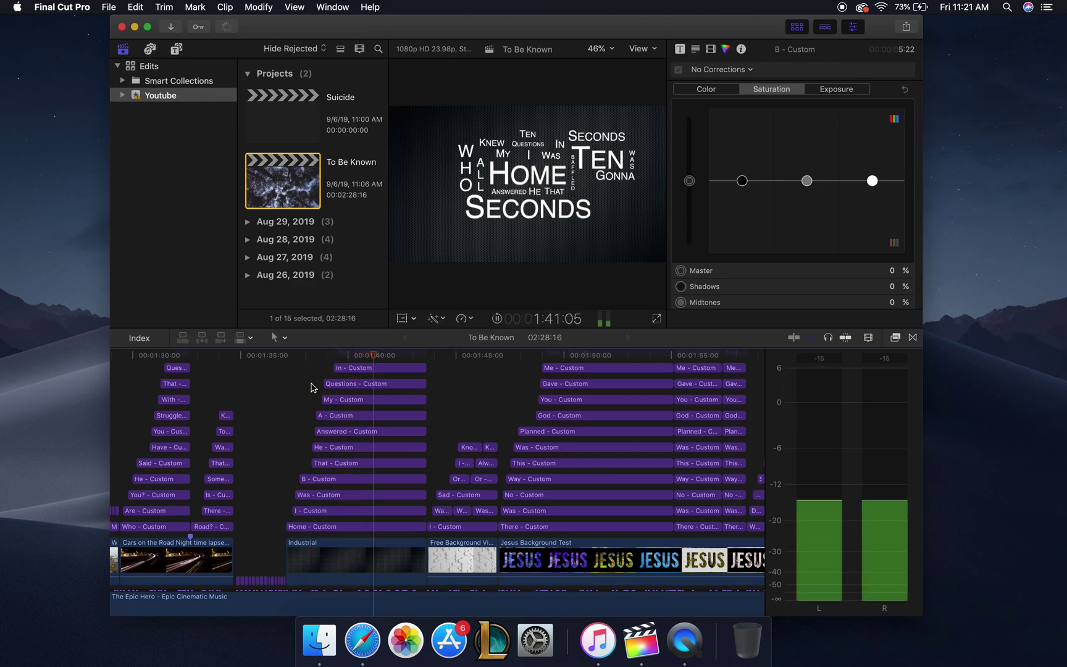
key(space)
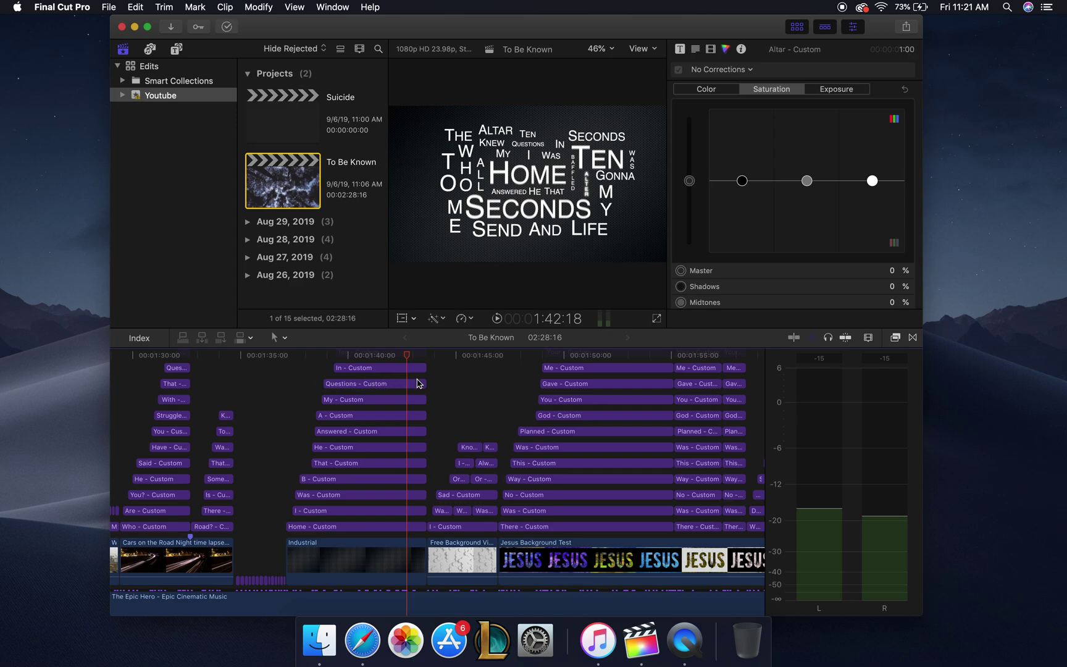
Play on into the white hexagon background section and replay its "I Was Sad" titles from the start.
key(space)
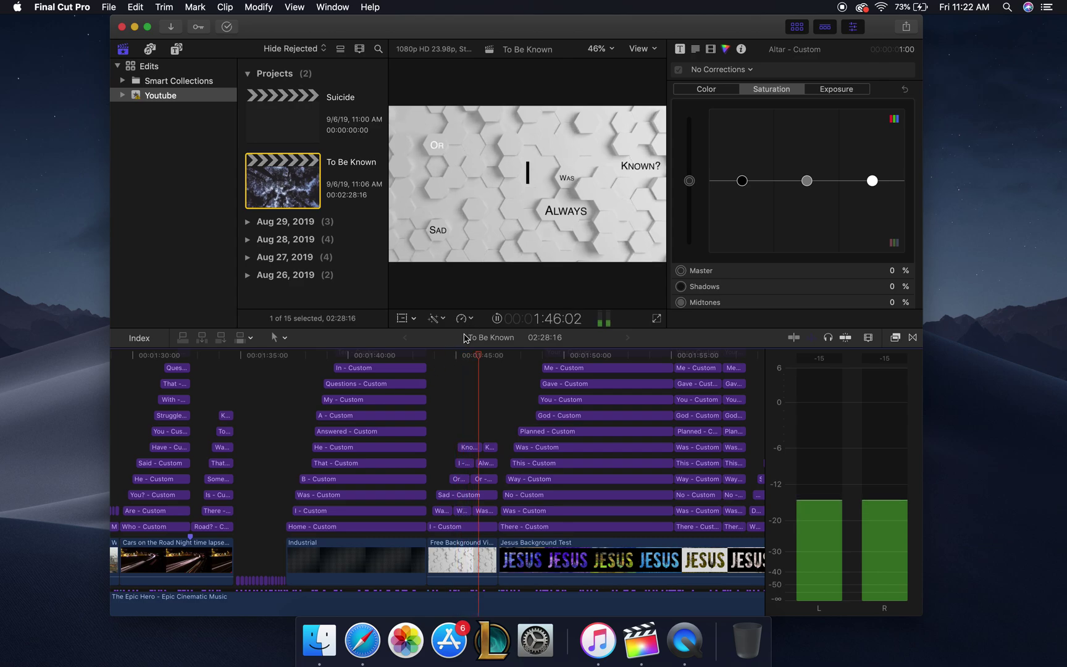
click(432, 369)
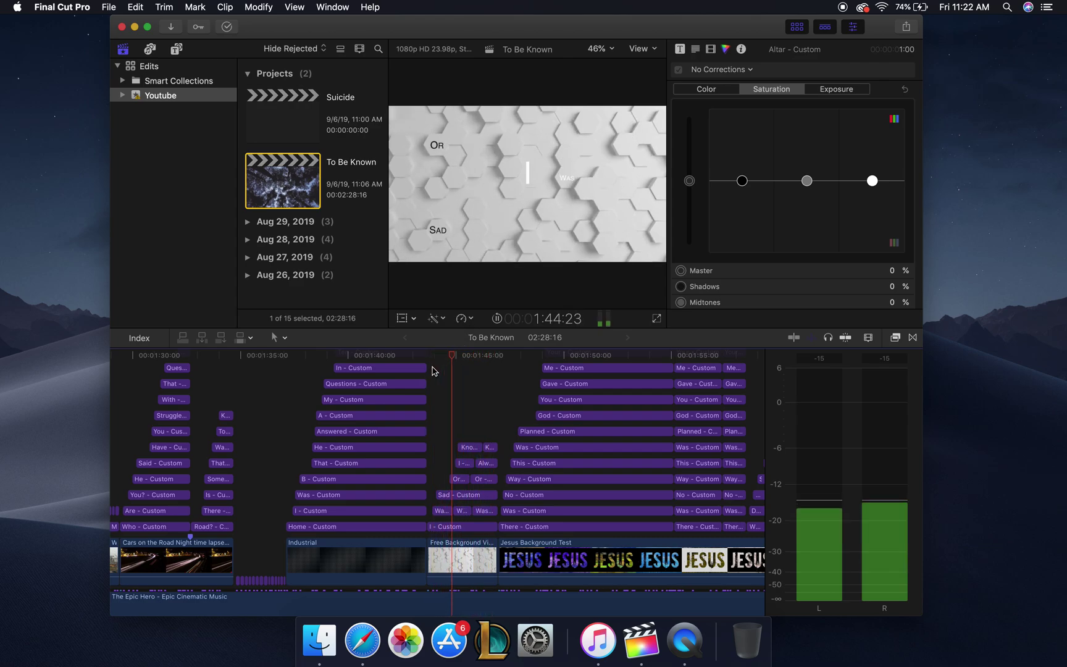
key(space)
key(space)
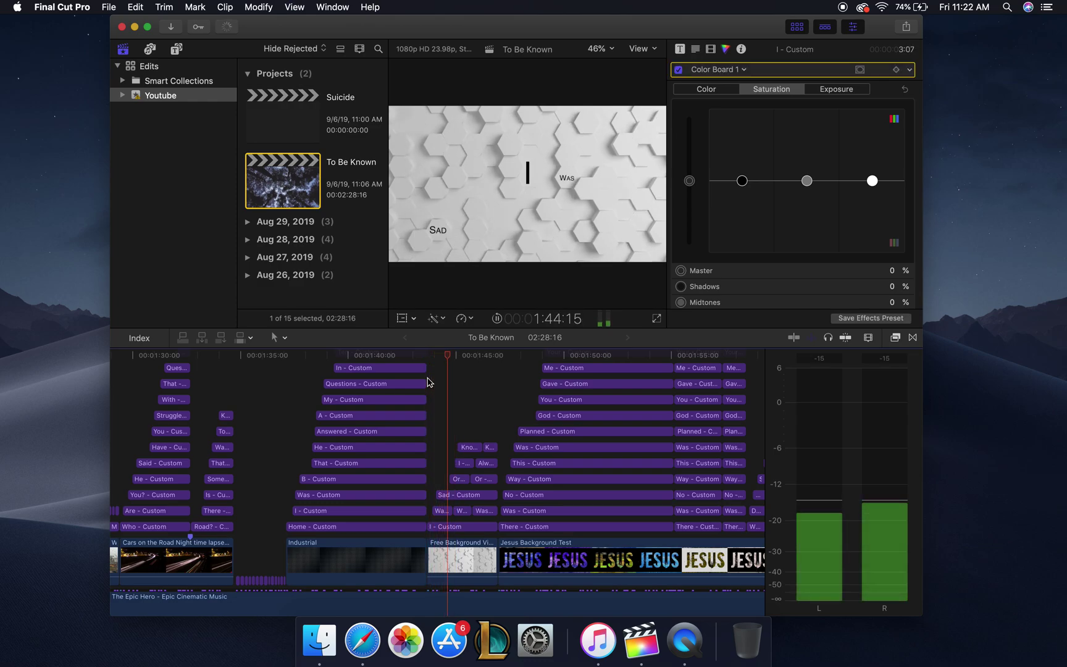
Replay the white hexagon section's "I Was Sad" titles from the start and pause early in the Jesus Background Test section.
key(space)
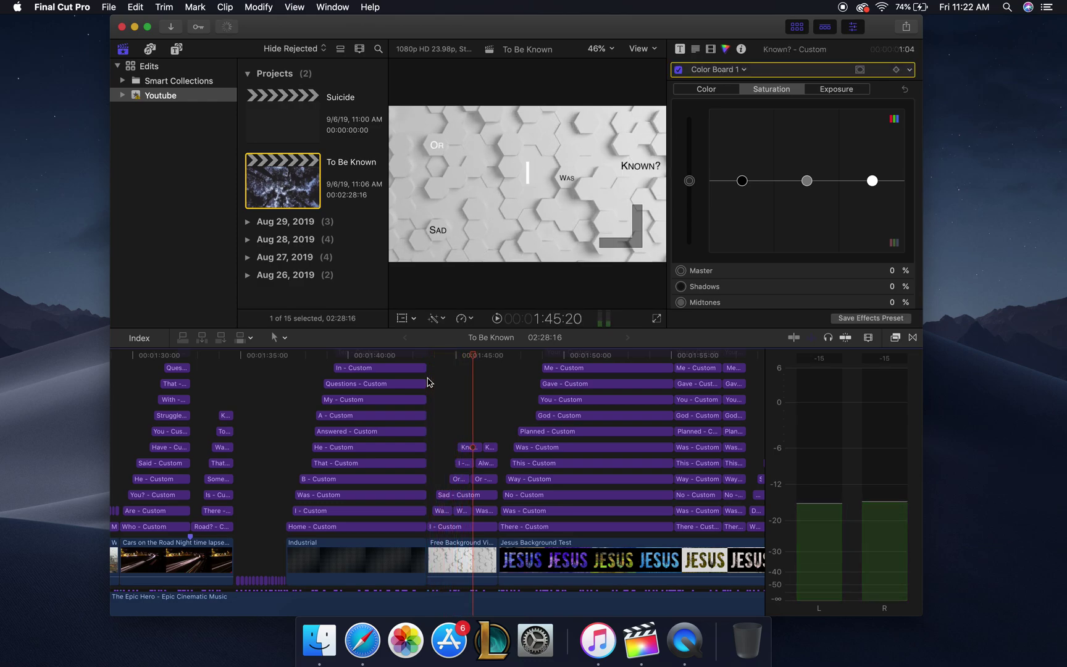
key(space)
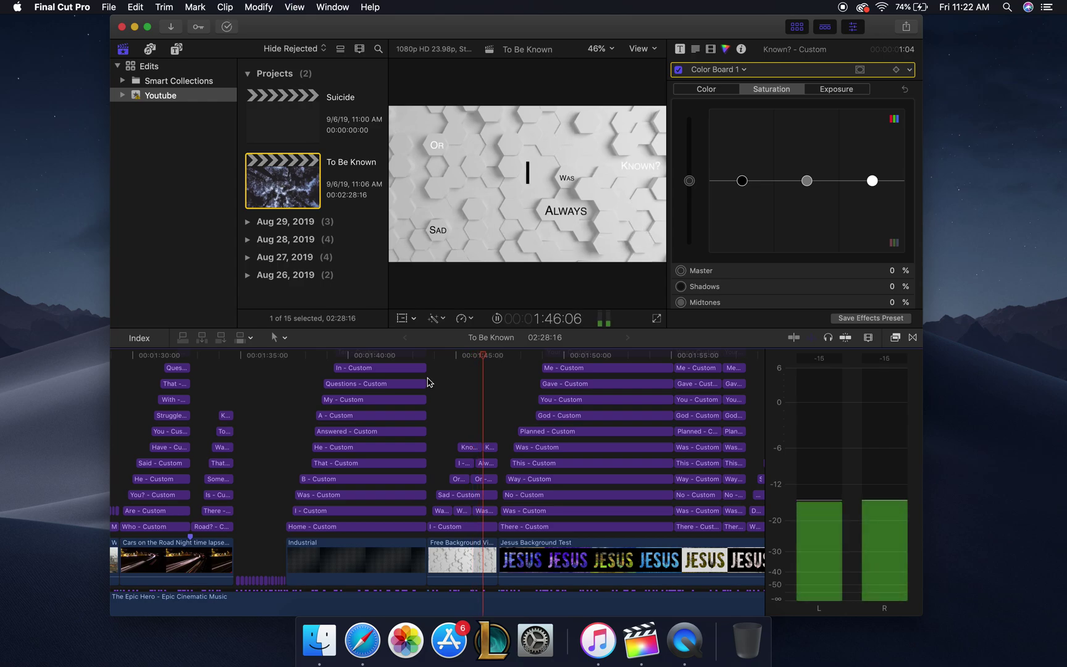
key(space)
key(Up)
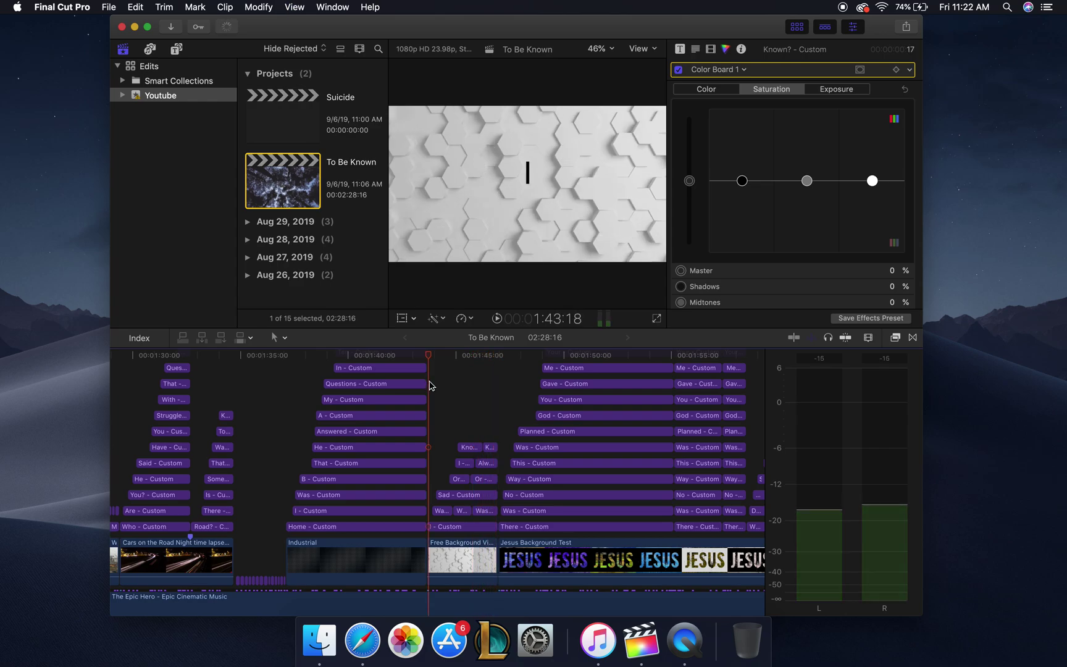
key(space)
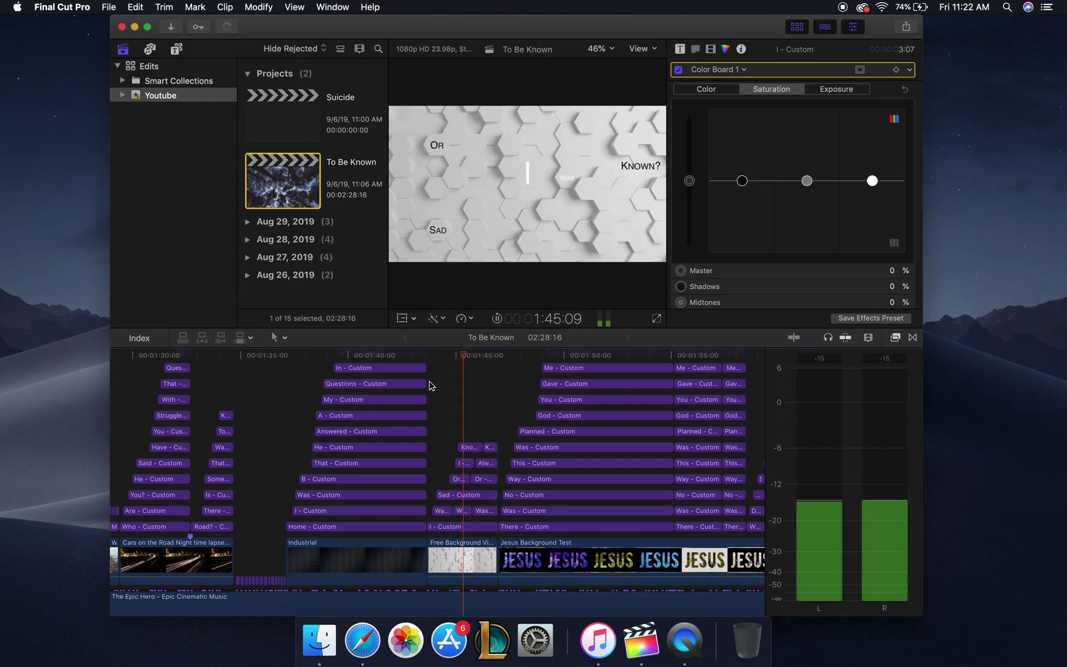
scroll(519, 427, right, 3)
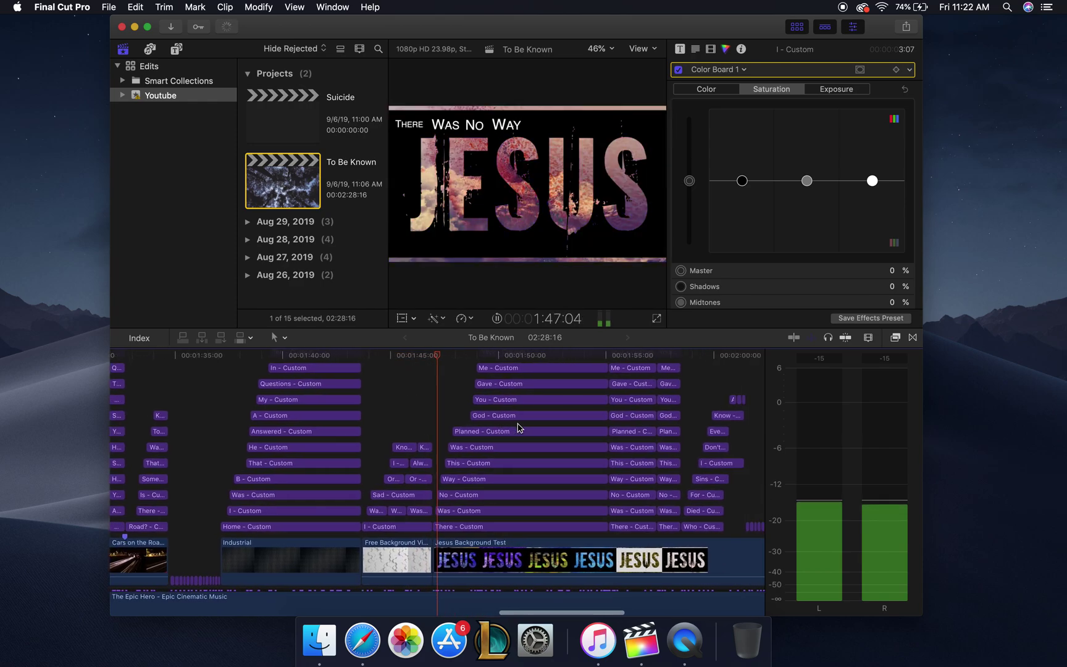
key(space)
Replay the Jesus Background Test word cloud from its first title, pausing once the "Knock" title is in place over the white background.
scroll(512, 457, down, 5)
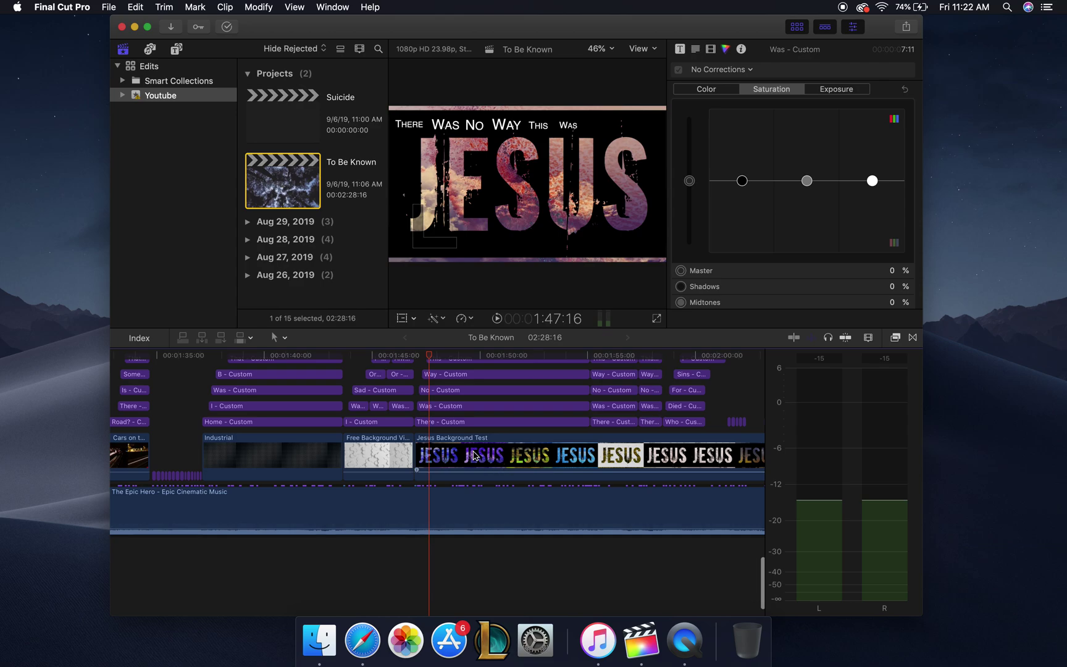
scroll(487, 457, right, 2)
scroll(488, 457, right, 2)
scroll(488, 457, up, 2)
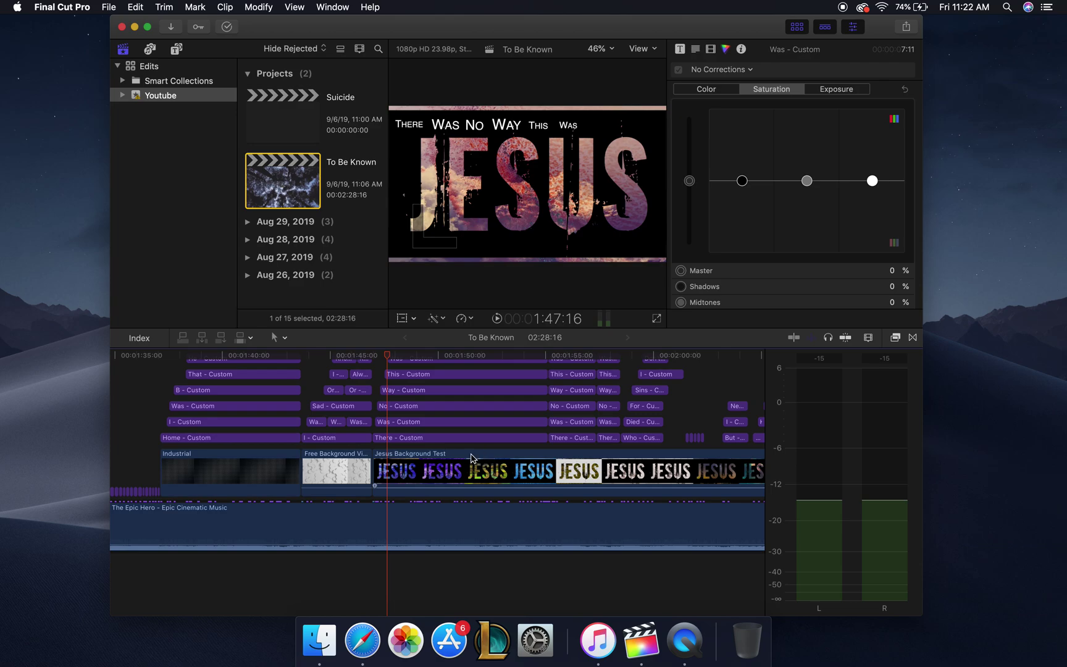
scroll(471, 457, up, 3)
scroll(471, 458, right, 2)
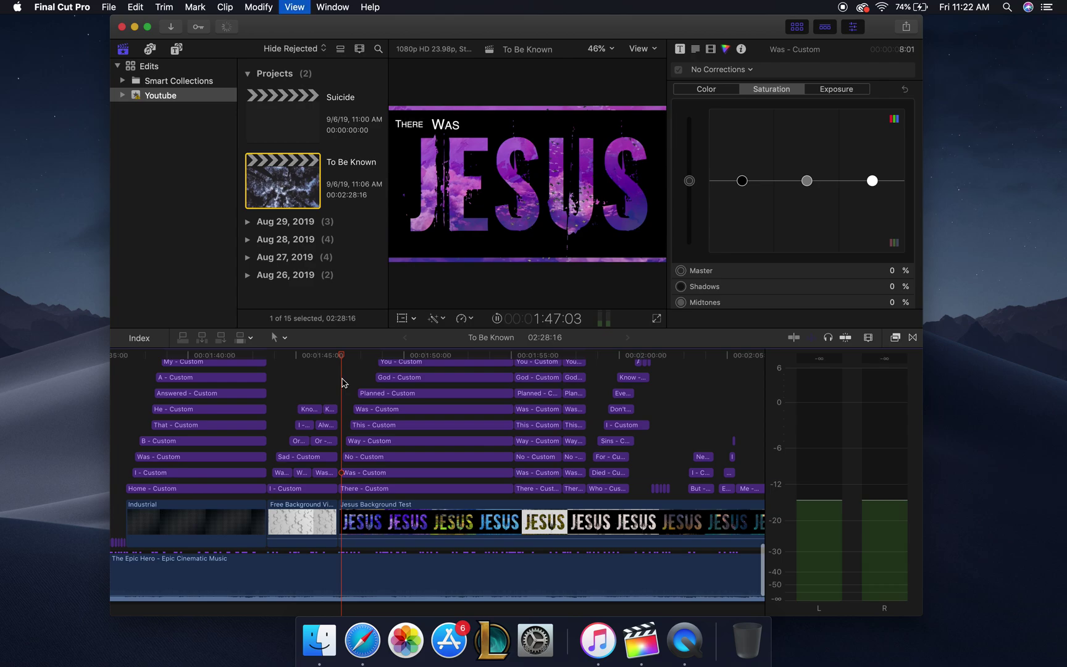
key(space)
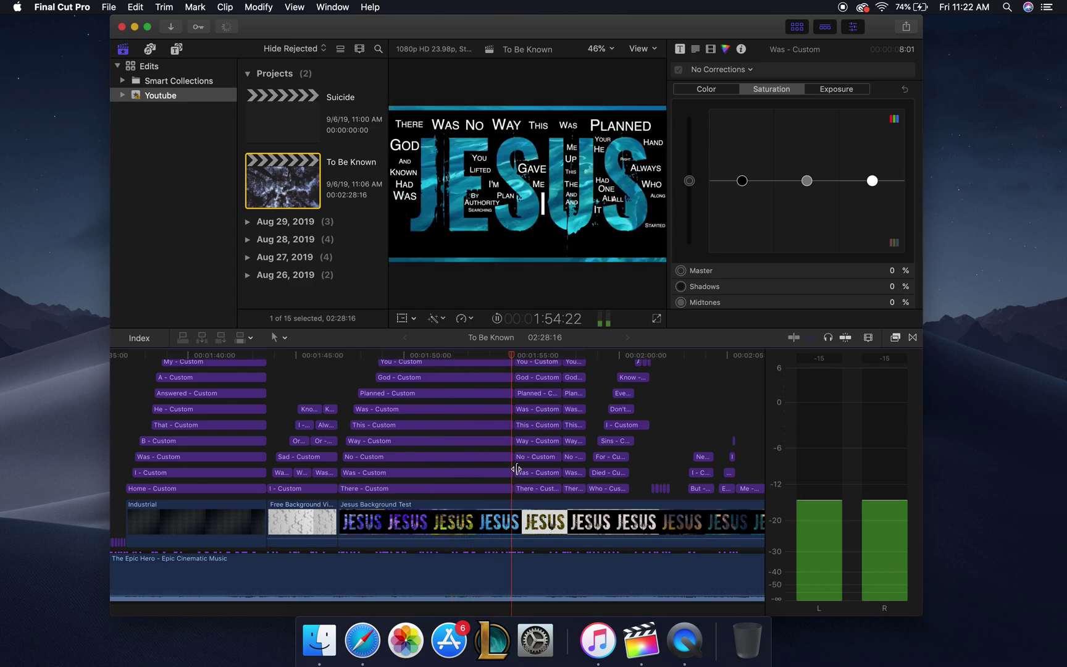
scroll(516, 470, up, 4)
key(space)
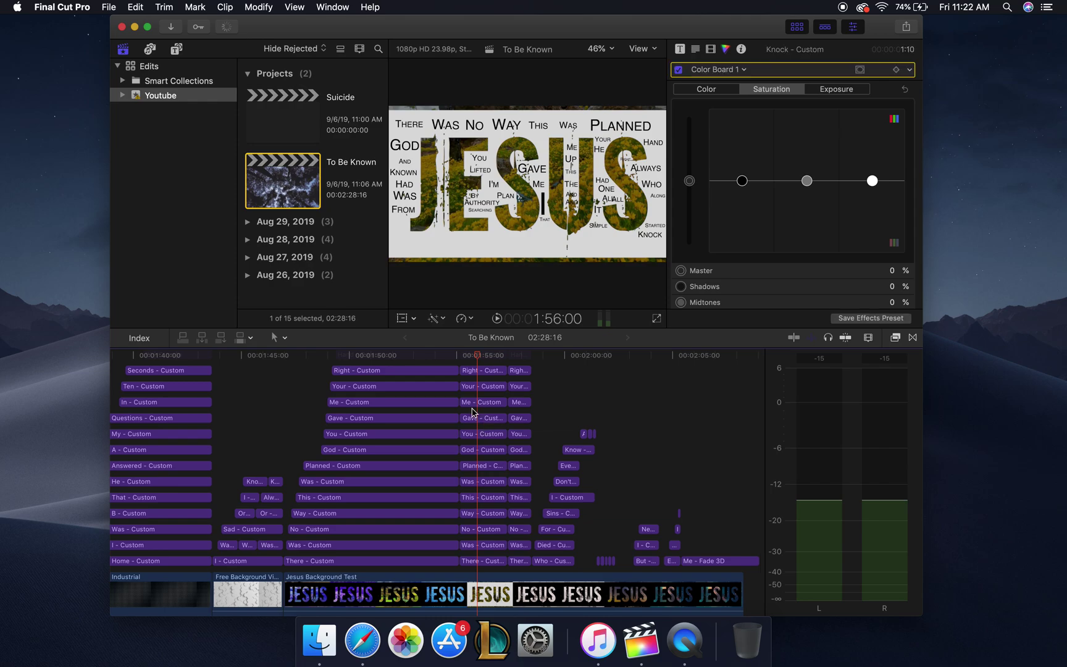
Examine the tall stack of word titles above the Jesus Background Test clip and play on past the "Know" titles.
scroll(468, 428, up, 3)
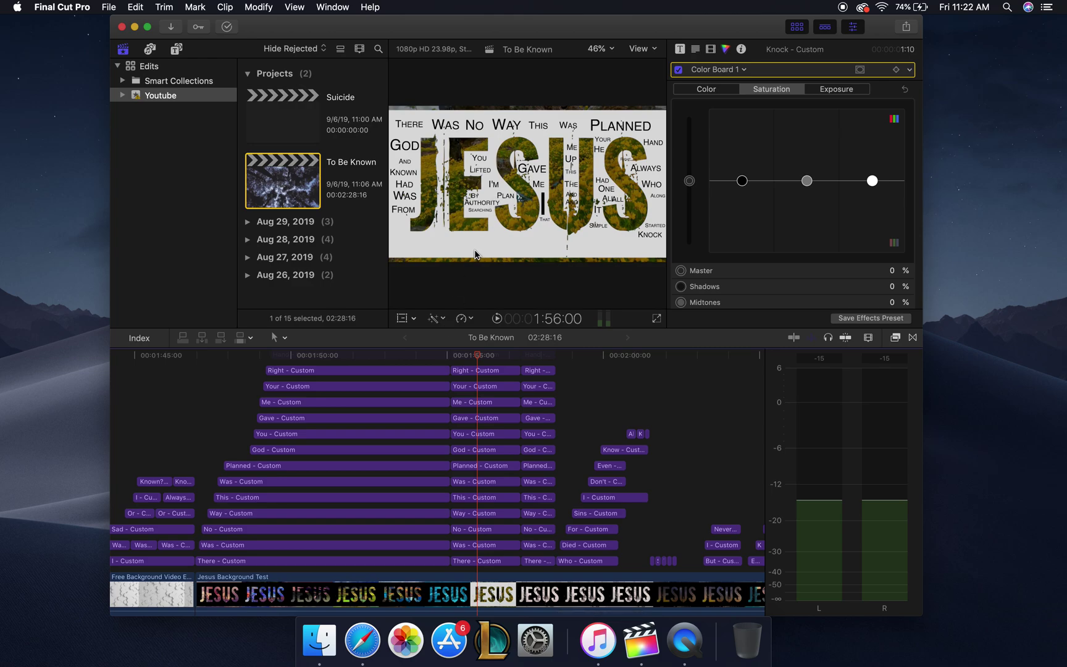
scroll(475, 444, up, 10)
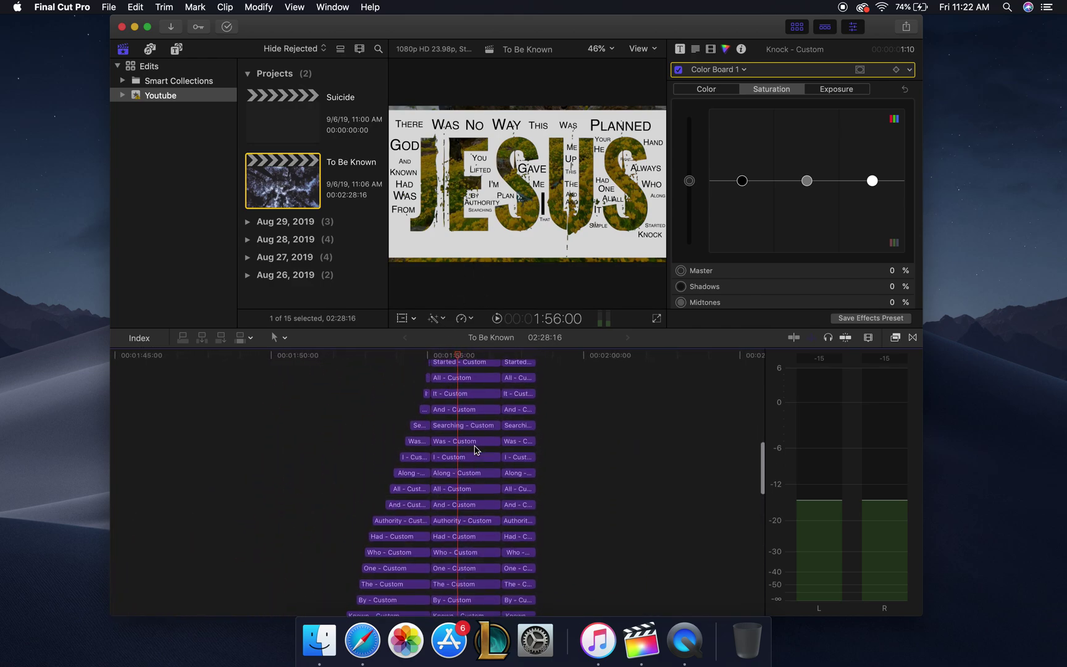
click(402, 421)
key(space)
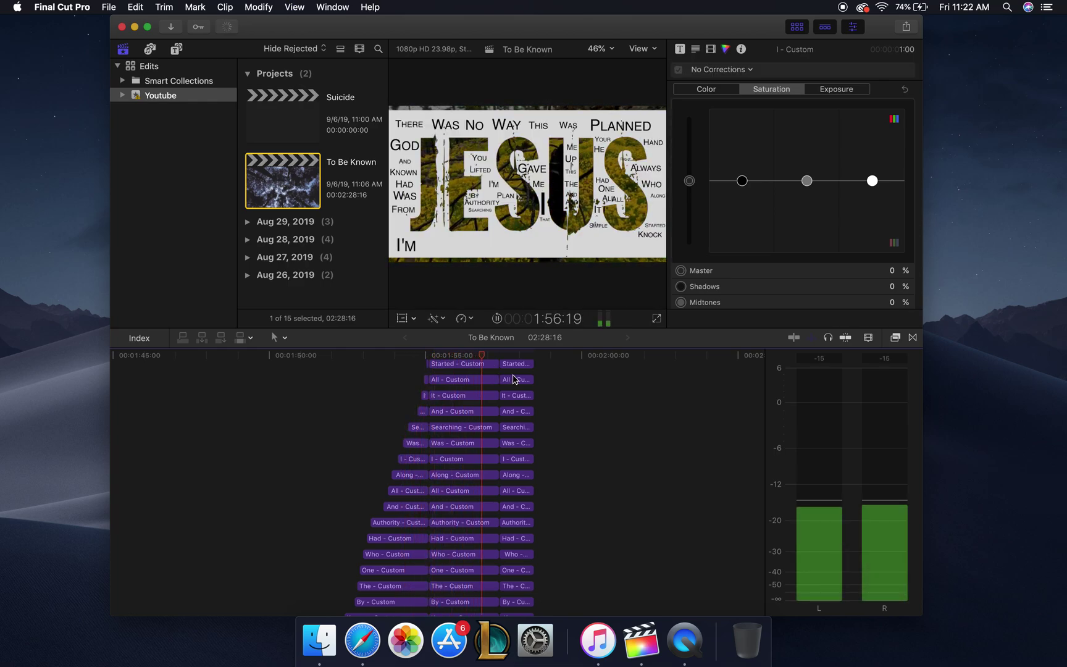
scroll(537, 381, down, 5)
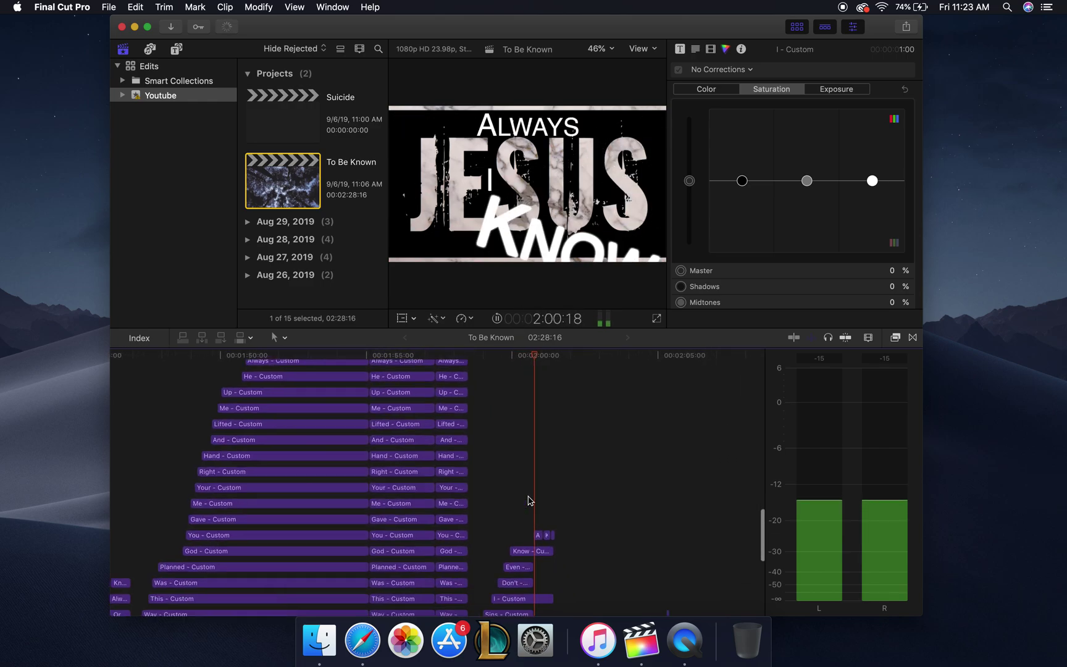
scroll(525, 488, down, 5)
scroll(525, 488, right, 3)
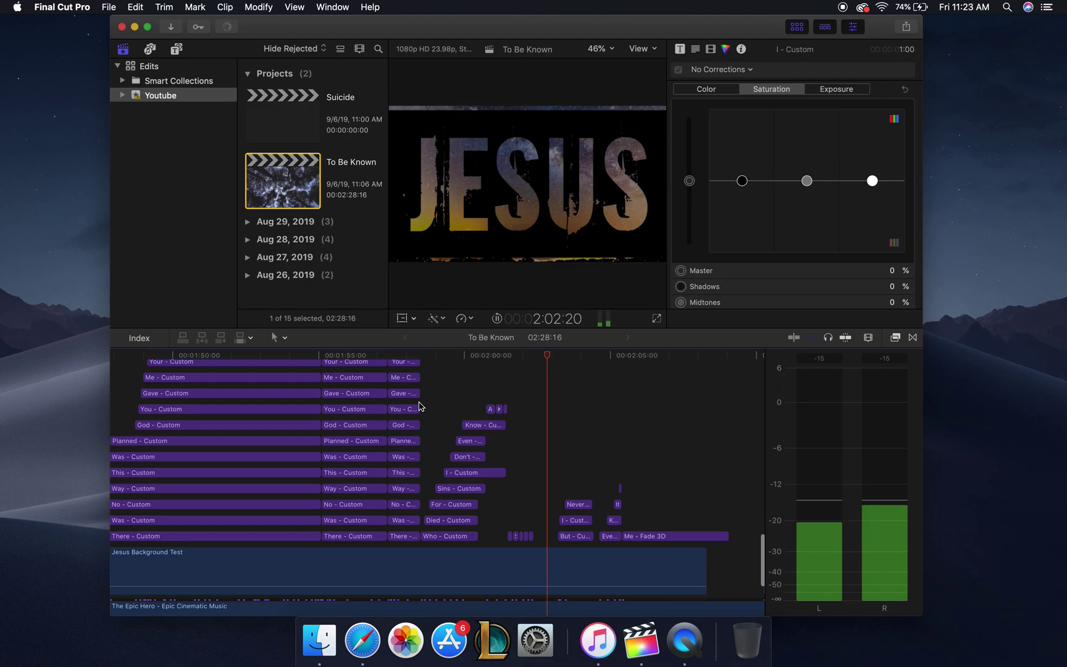
Replay the "Who Died for Sins" titles twice and play on to the end of the "Me" Fade 3D title.
click(419, 405)
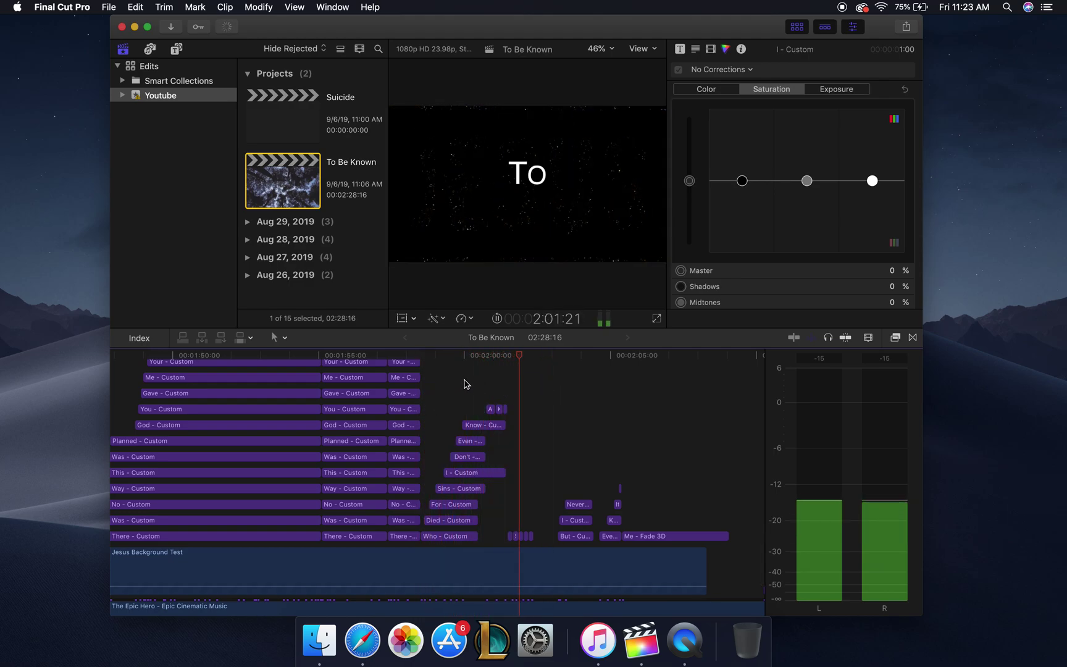
click(422, 394)
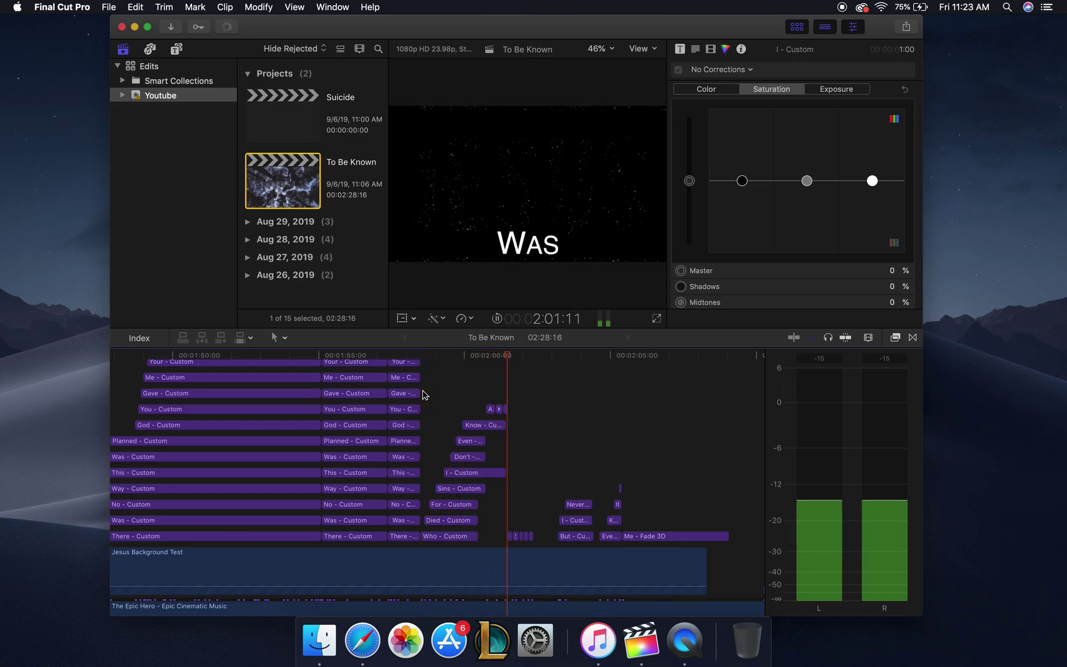
scroll(486, 380, down, 3)
scroll(486, 379, right, 5)
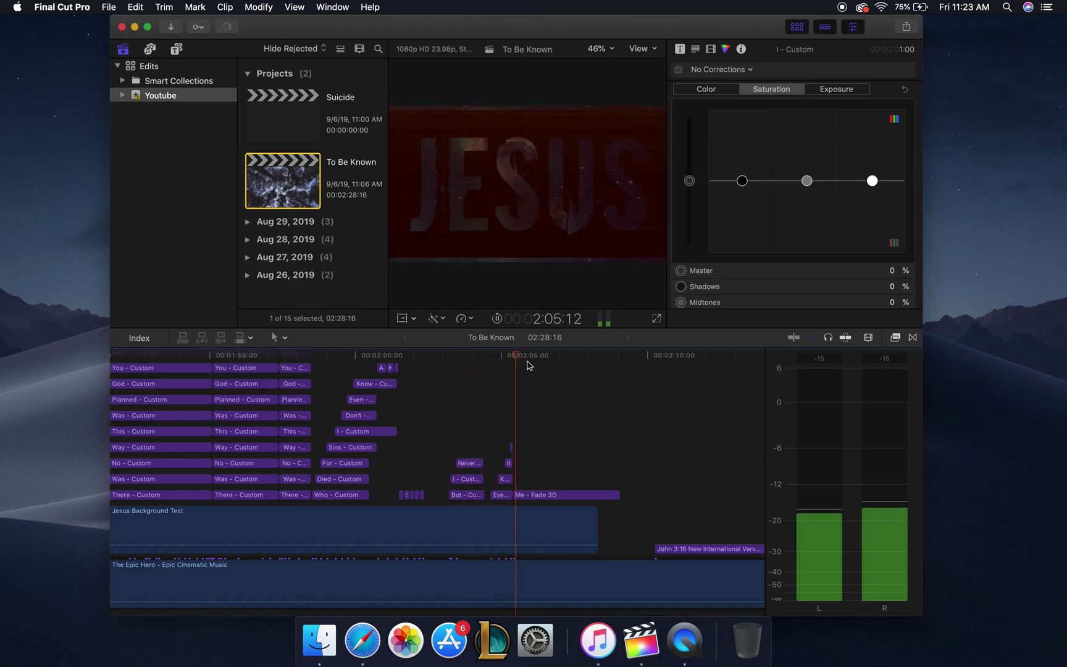
scroll(579, 423, down, 1)
scroll(579, 424, right, 2)
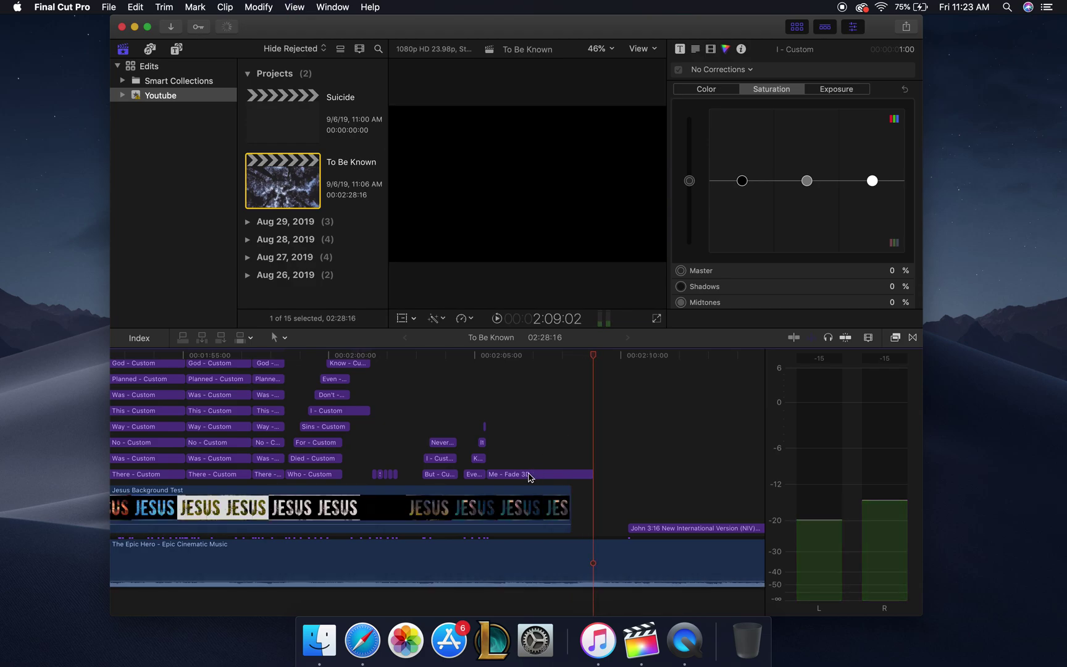
Select the "Me" Fade 3D title and clear the effects browser's search to list the Blur effects.
click(528, 474)
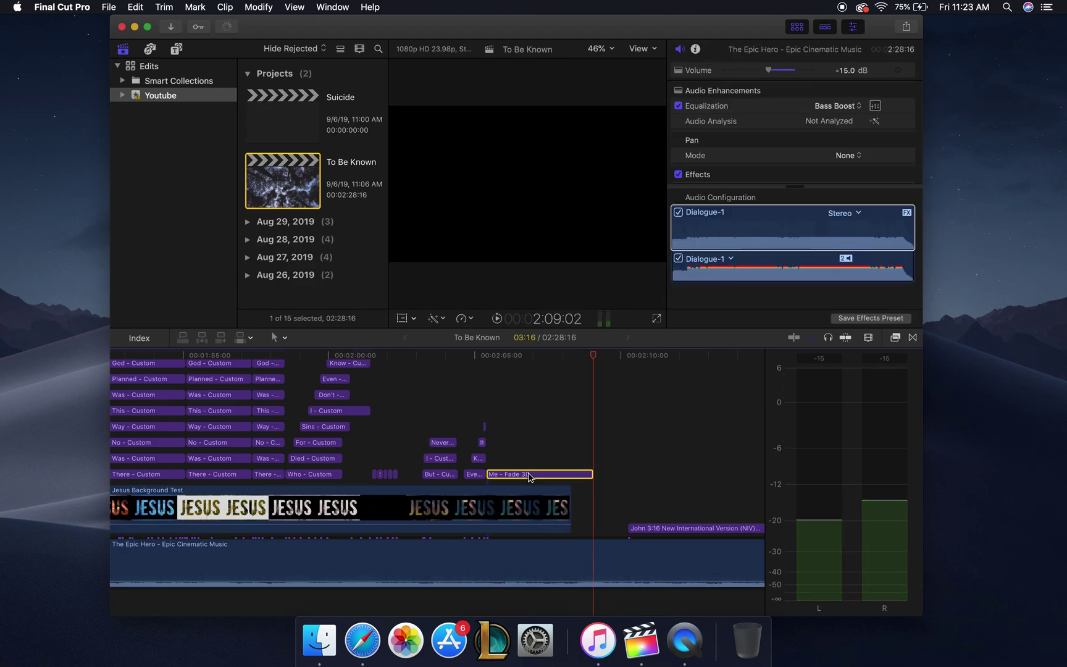
click(896, 337)
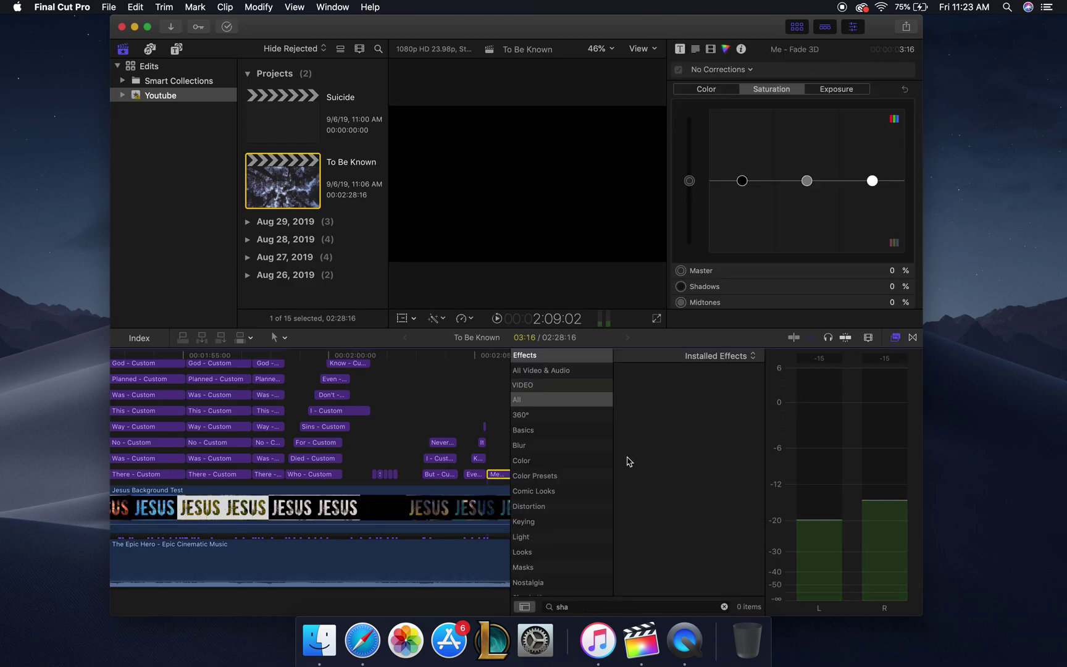
click(554, 429)
click(549, 444)
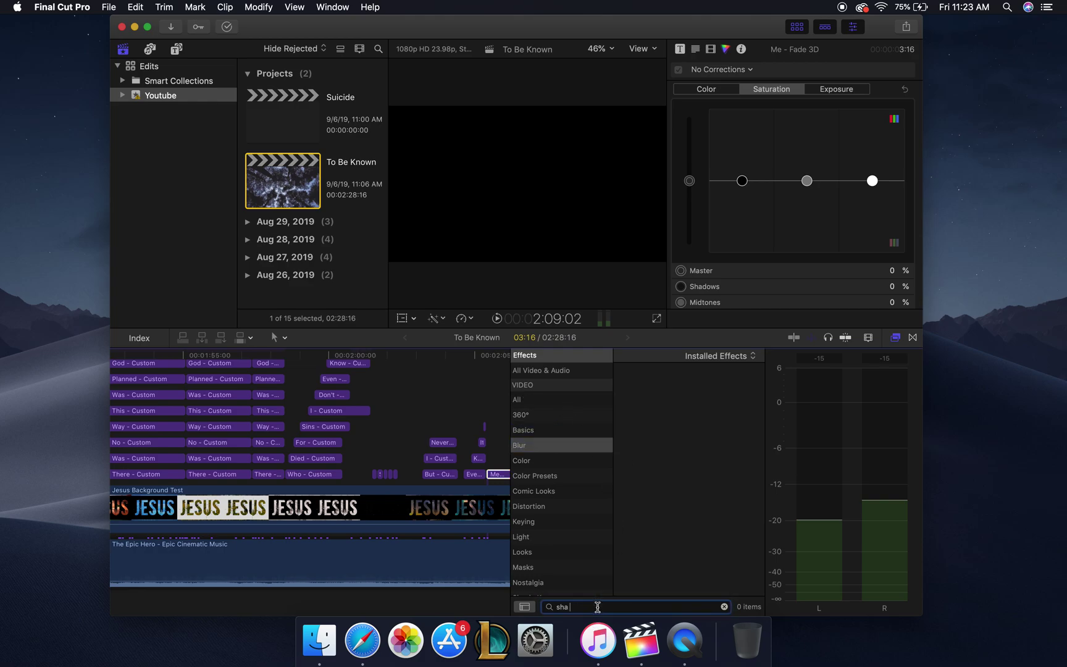
key(BackSpace)
key(BackSpace)
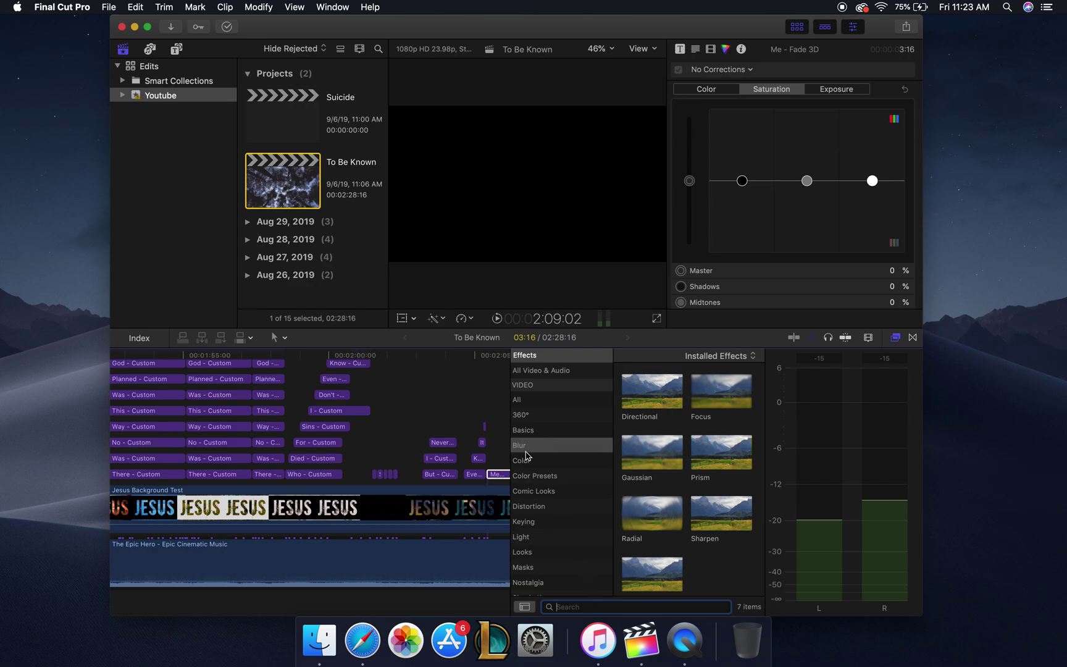
Browse the Basics, Text Effects and Stylize effects, previewing Aged Paper on the "Me" title.
click(544, 431)
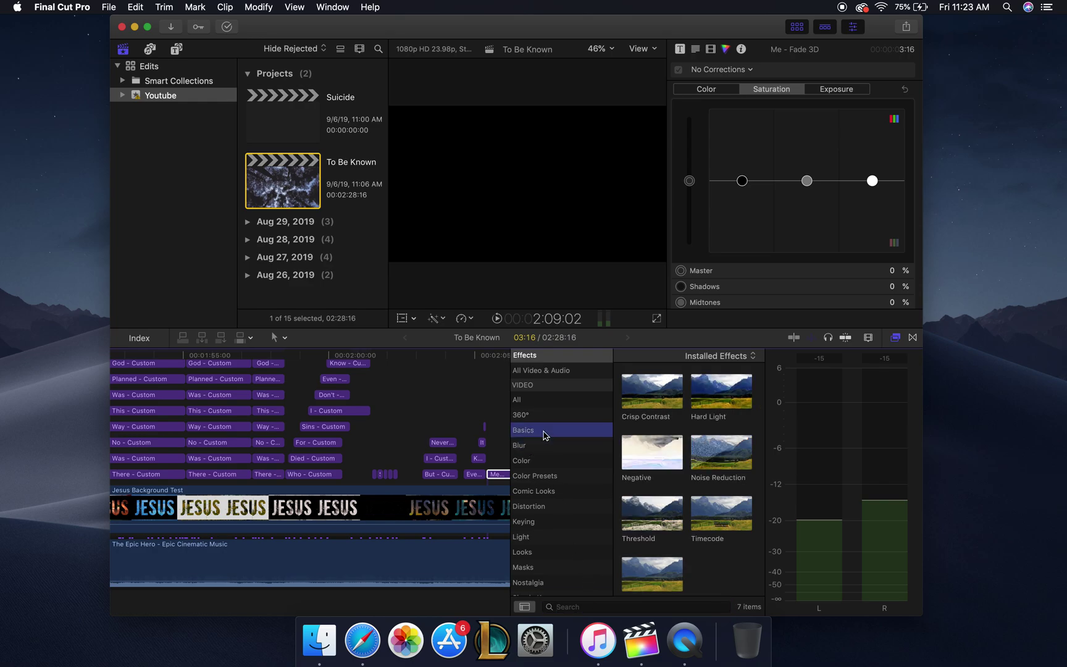
scroll(542, 553, down, 5)
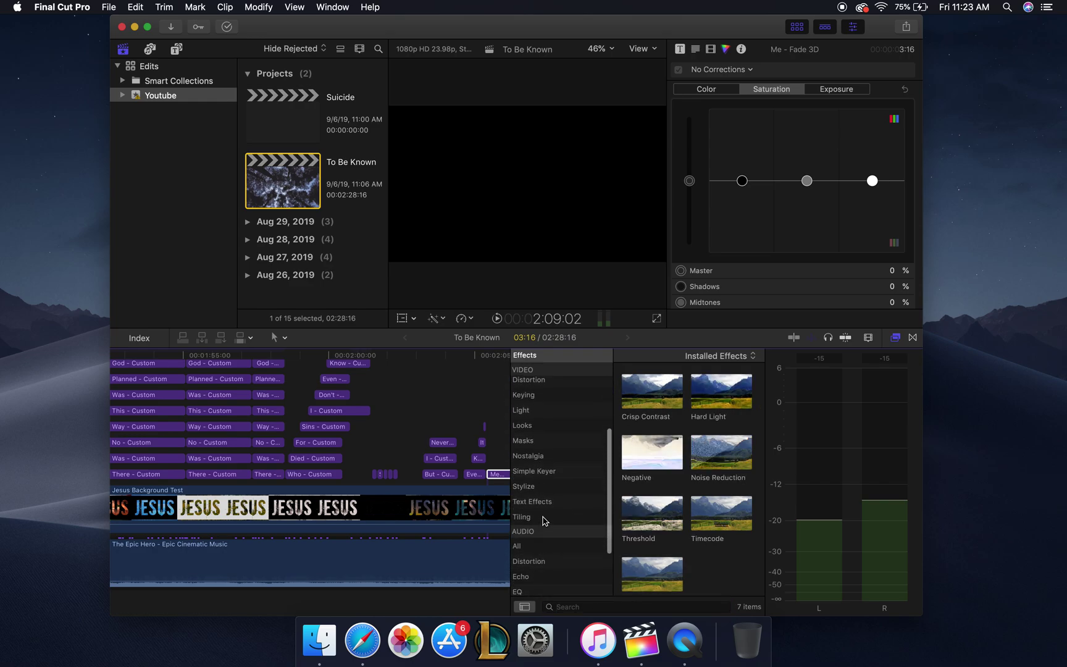
click(544, 518)
click(556, 501)
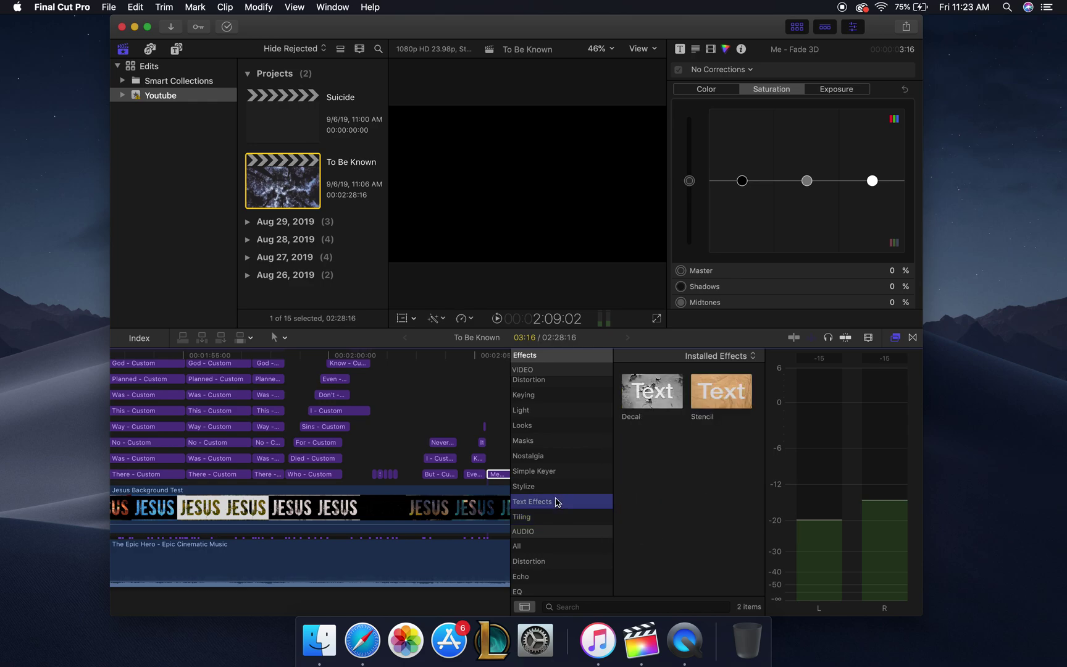
click(552, 487)
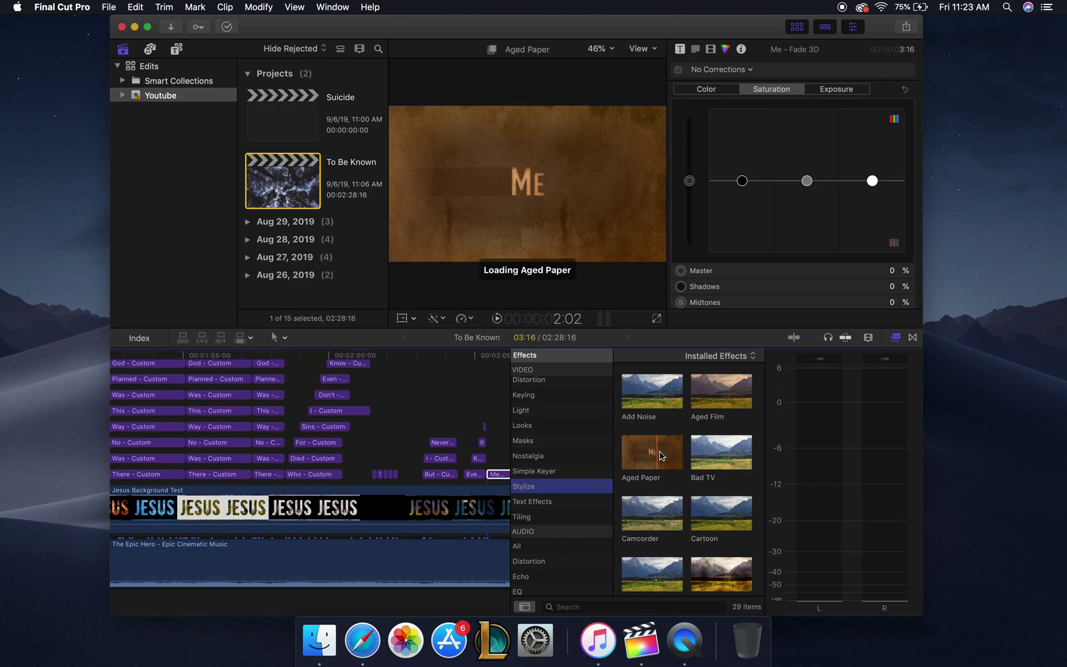
click(550, 476)
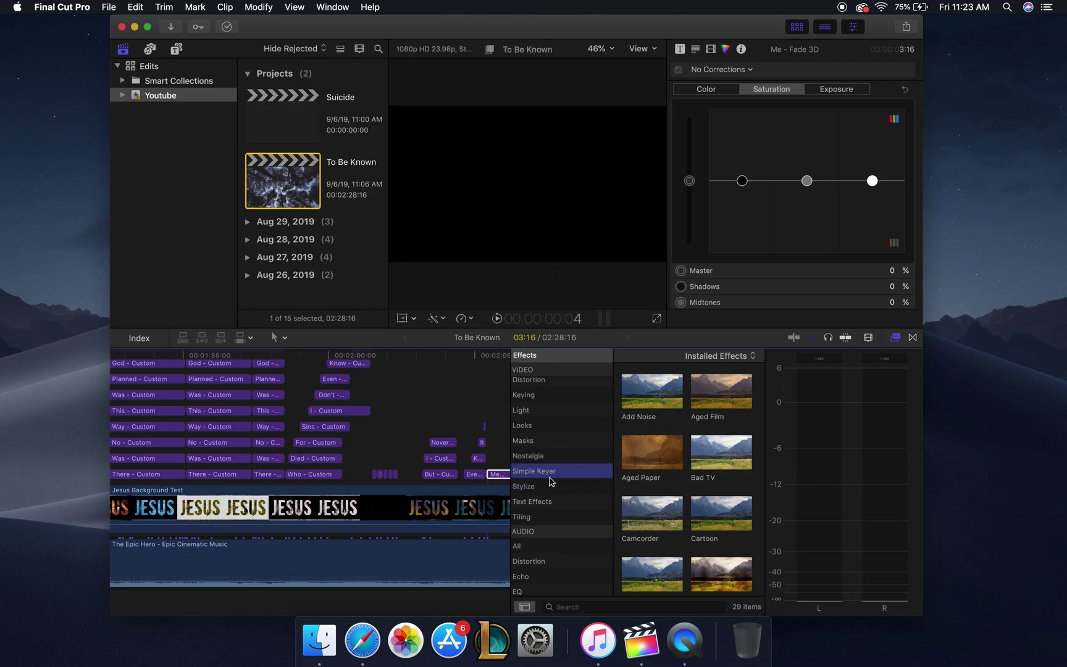
Close the effects browser and replay from just before the "Ever" title, pausing right before the John 3:16 title.
click(469, 383)
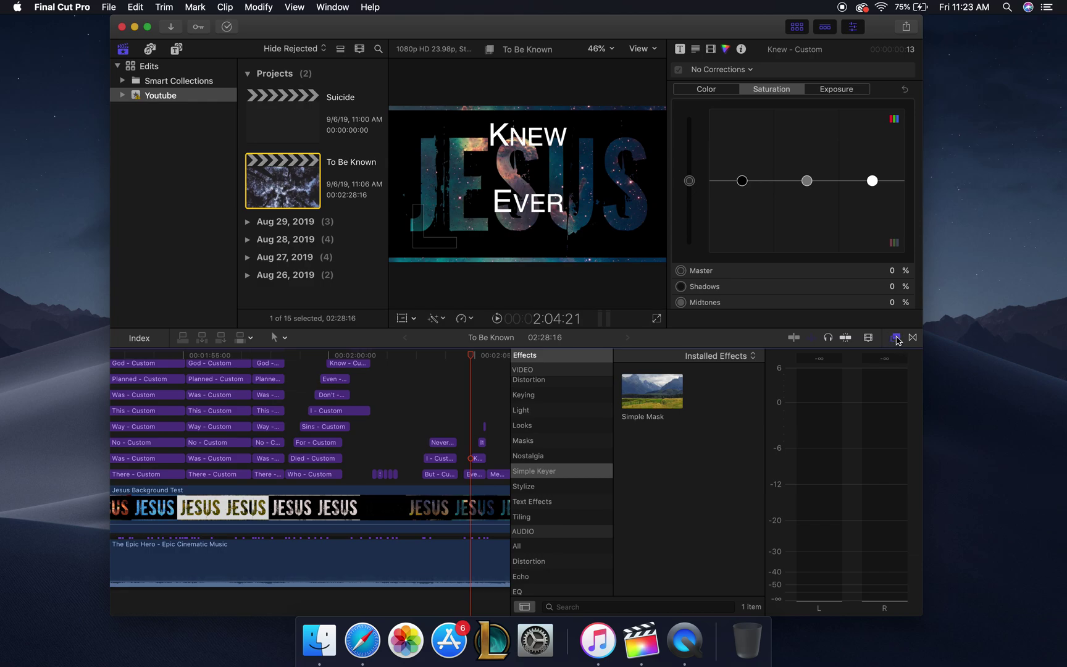
click(896, 338)
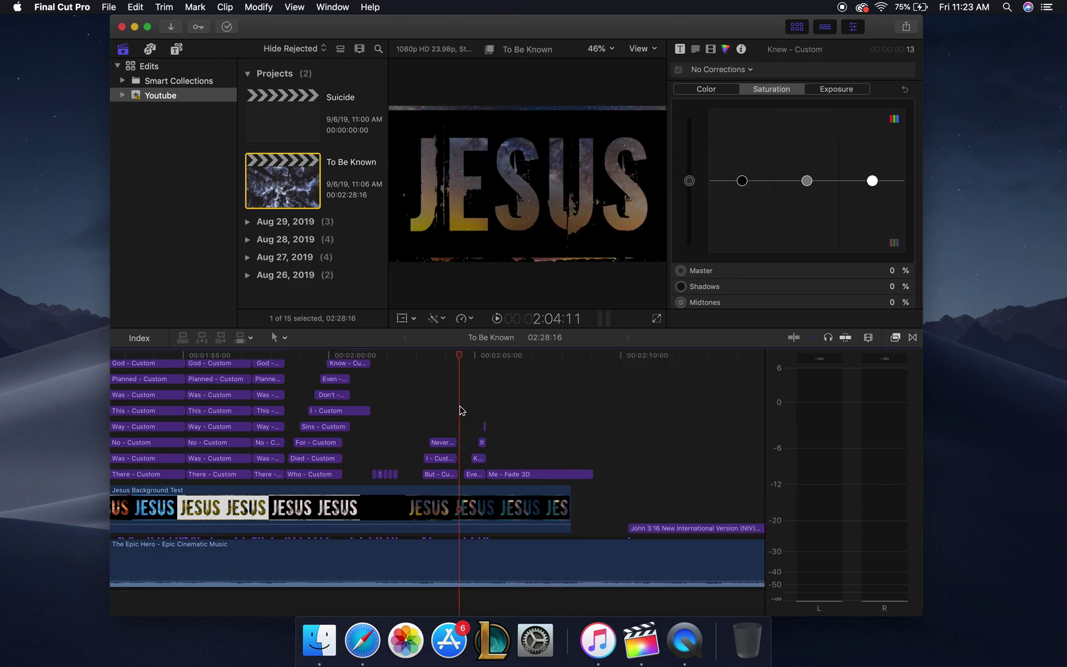
key(space)
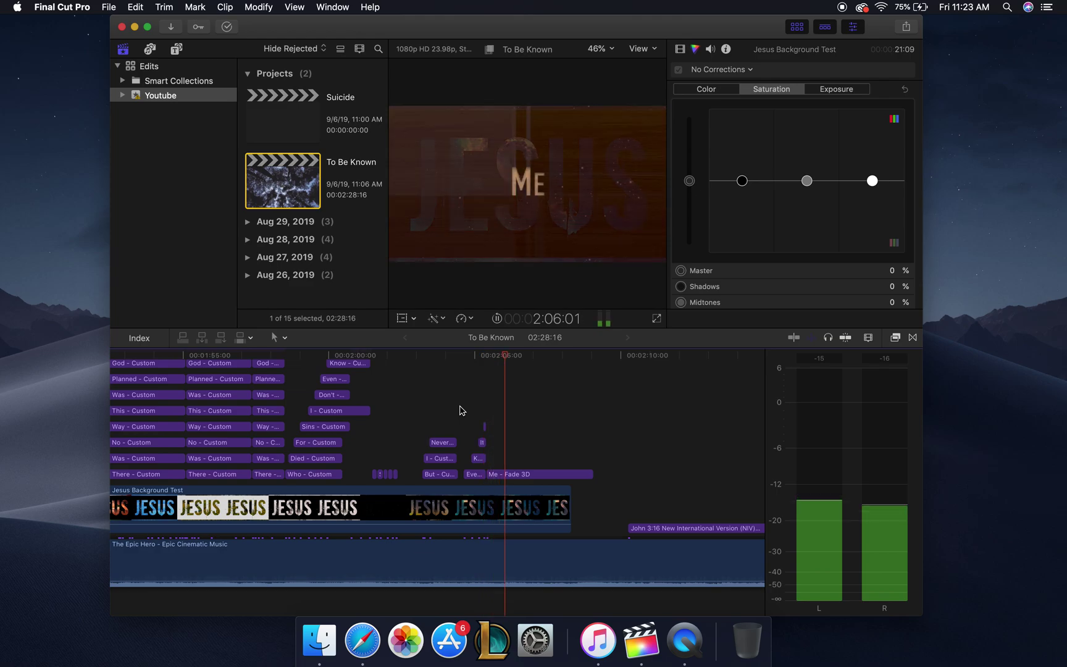
scroll(535, 483, down, 3)
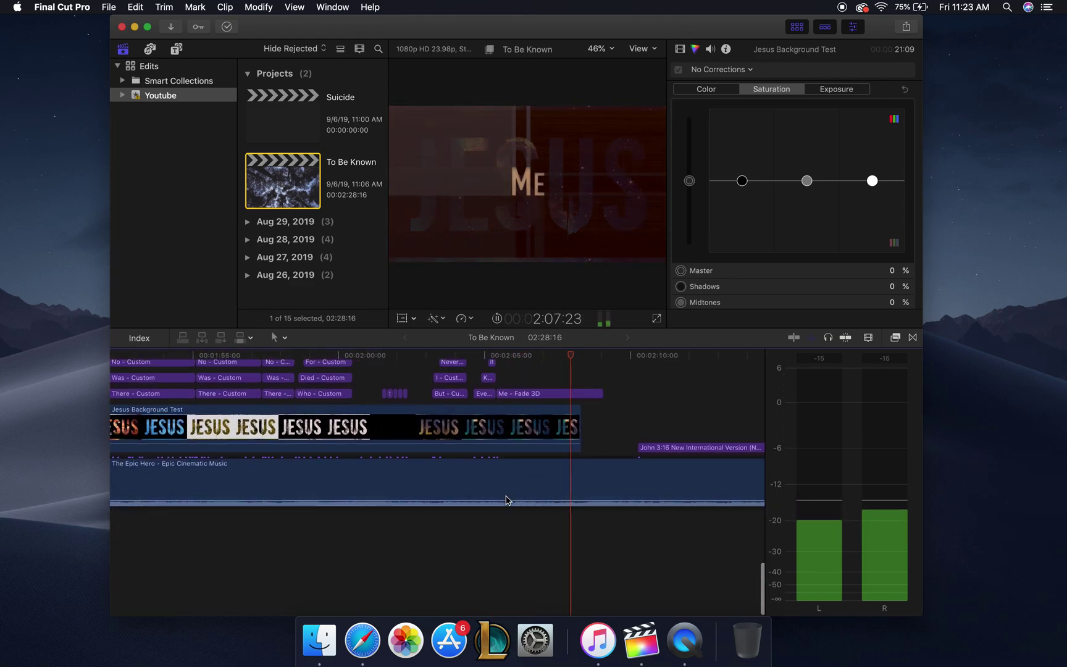
scroll(617, 395, up, 3)
scroll(618, 395, right, 3)
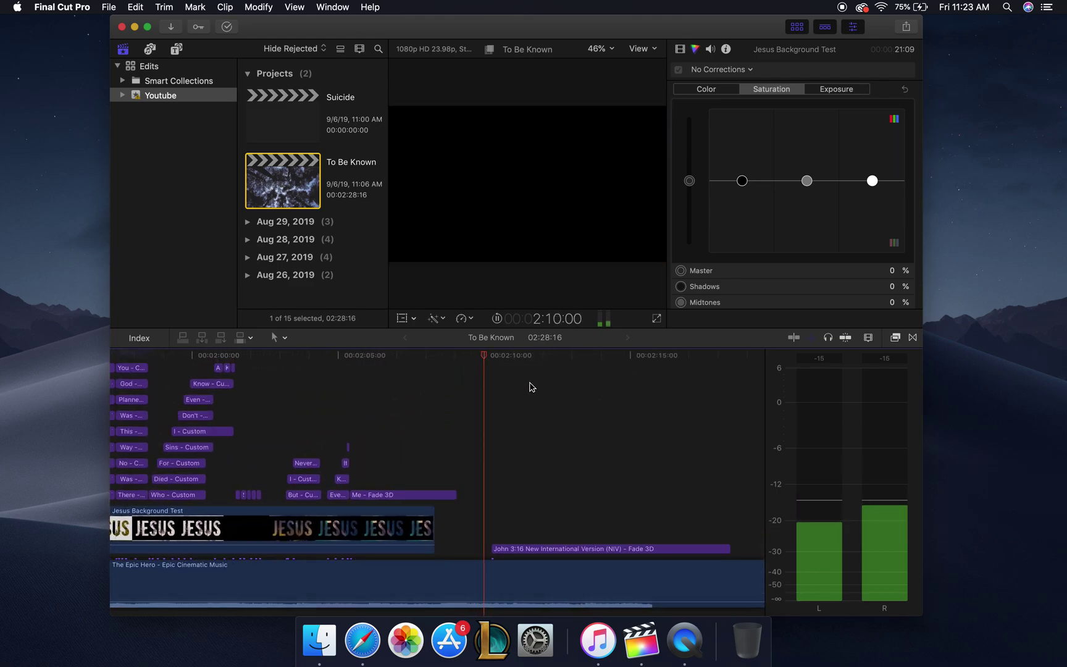
key(space)
Inspect the closing John 3:16 verse title and the end of The Epic Hero music track on the timeline.
scroll(575, 397, right, 5)
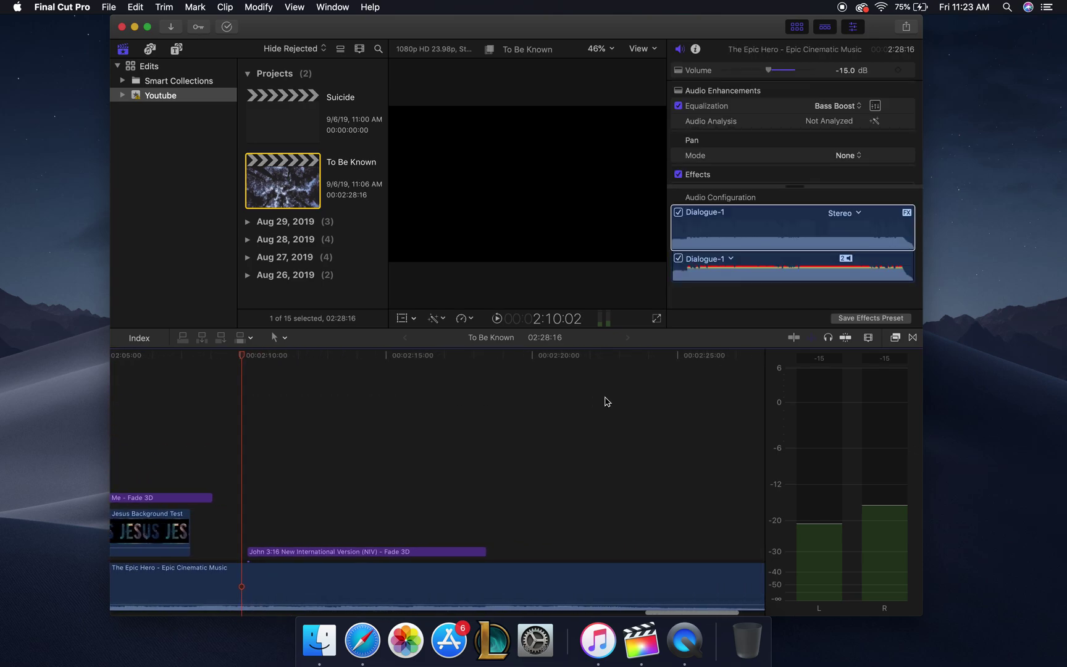
scroll(606, 402, right, 4)
scroll(607, 401, left, 6)
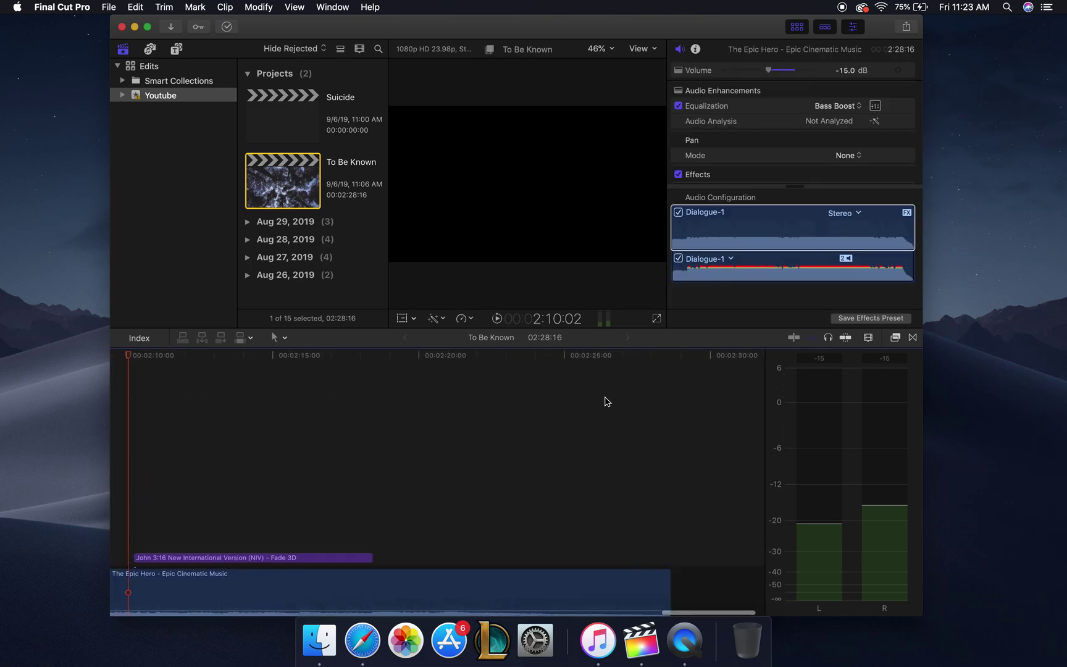
Play the closing section from the end of the "Me" title through the John 3:16 verse title.
click(308, 482)
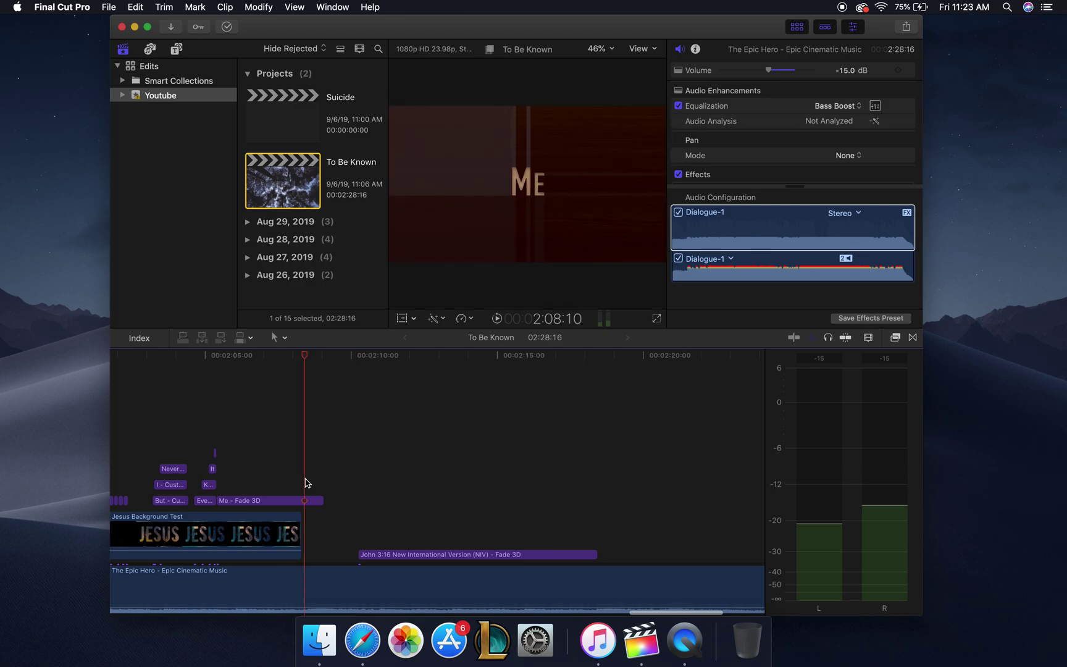
key(space)
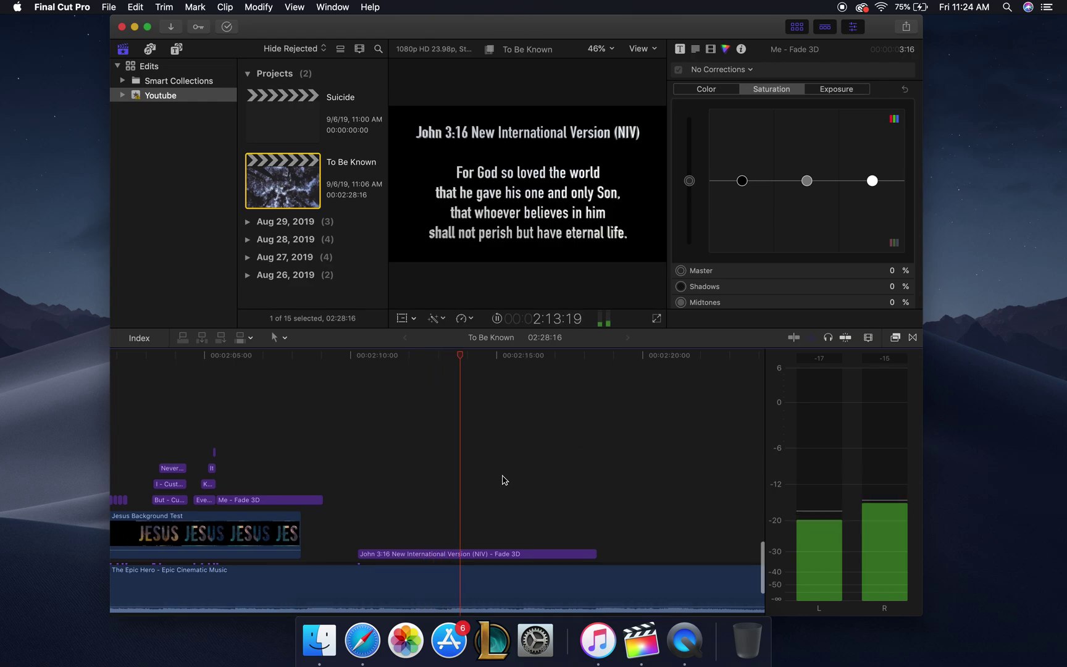
scroll(503, 479, right, 5)
scroll(502, 479, down, 3)
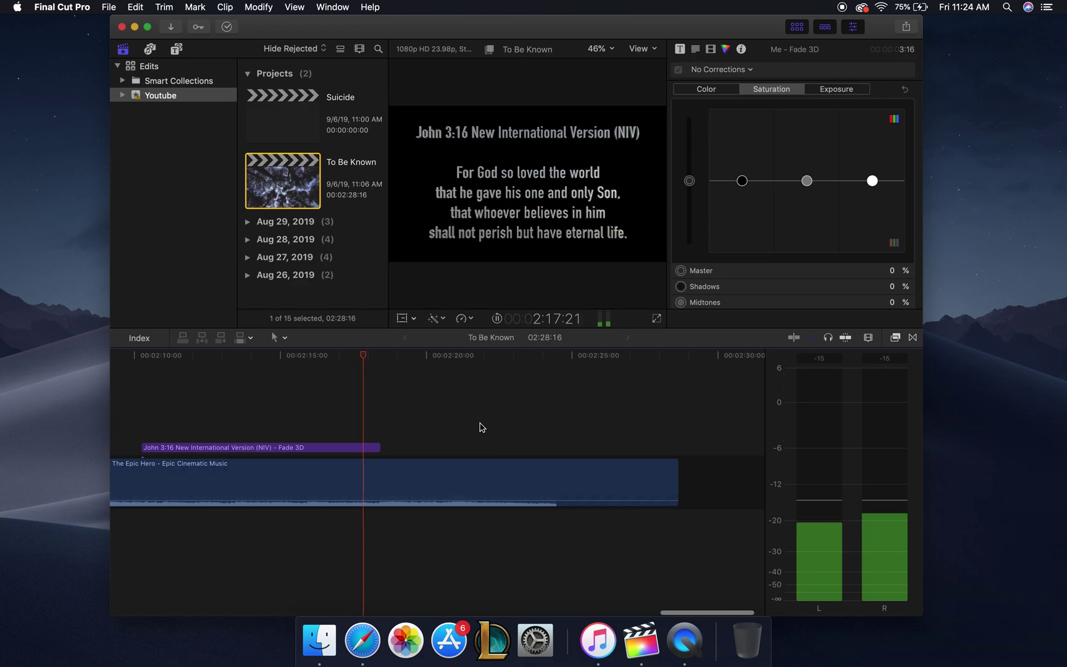
Survey the stacked titles and background clips from the end of the project back to its opening.
scroll(481, 428, up, 3)
key(super+minus)
scroll(480, 428, up, 4)
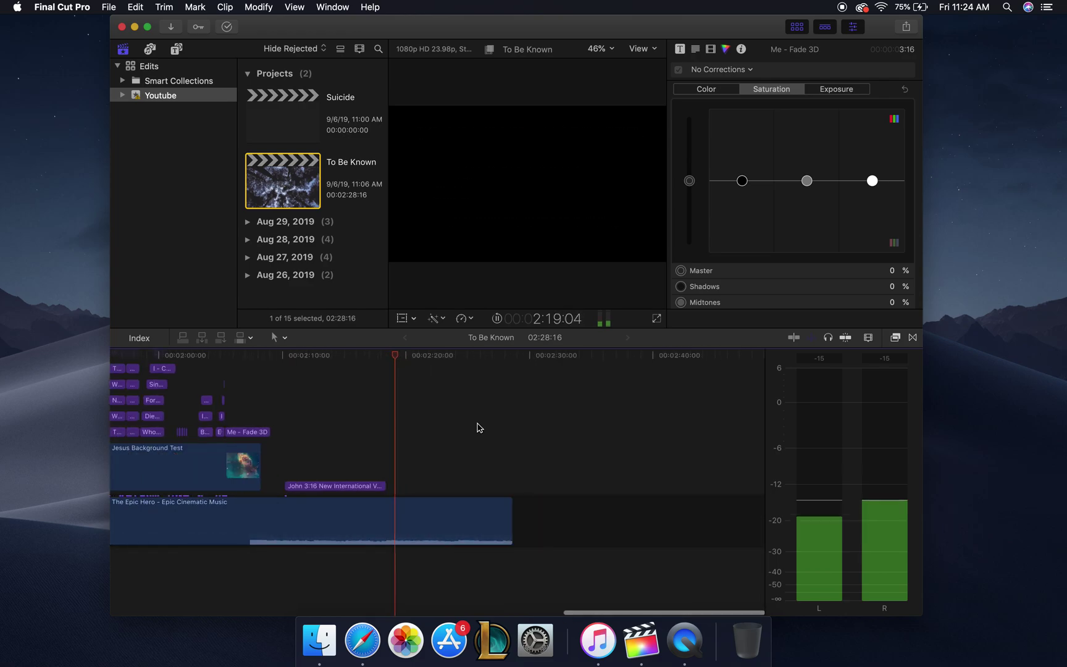
key(super+minus)
scroll(478, 427, left, 15)
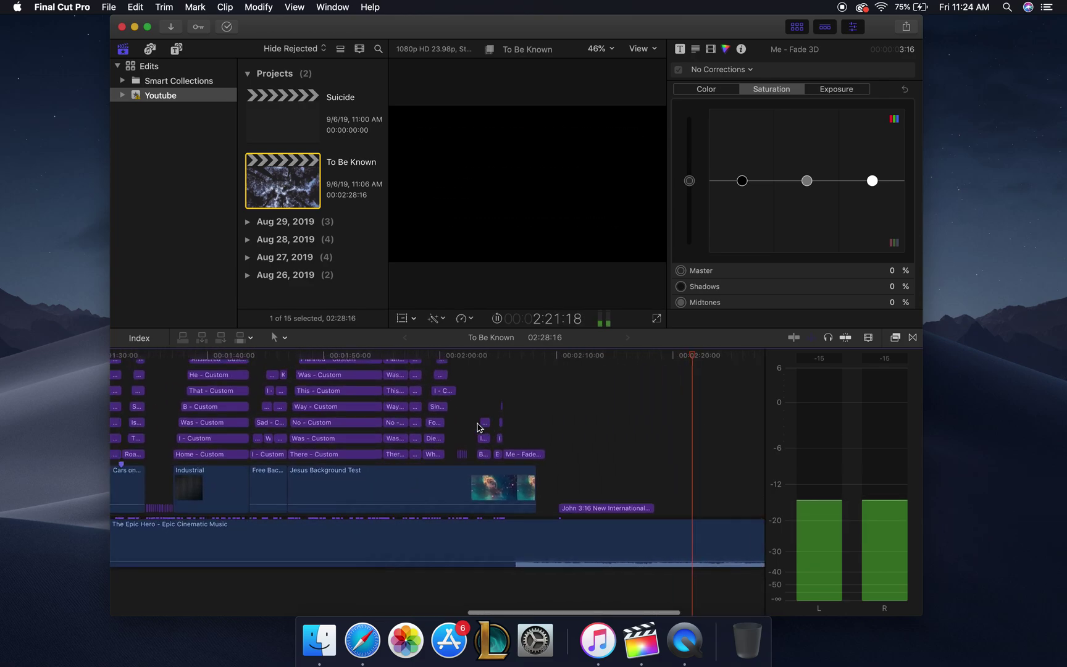
scroll(478, 427, left, 18)
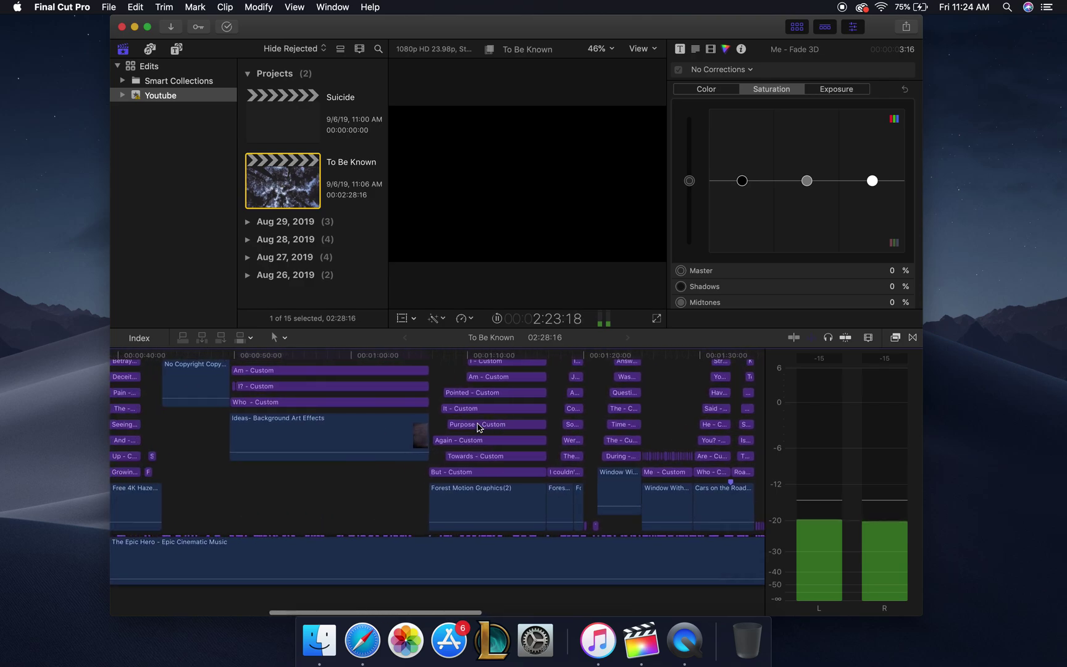
scroll(417, 467, up, 1)
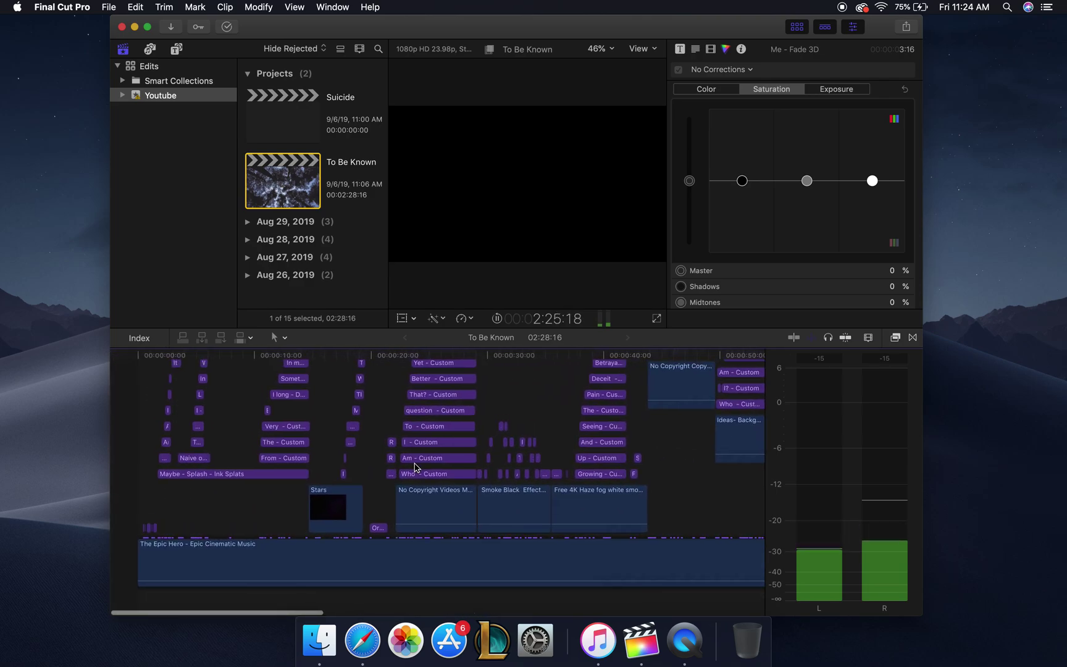
scroll(384, 455, up, 10)
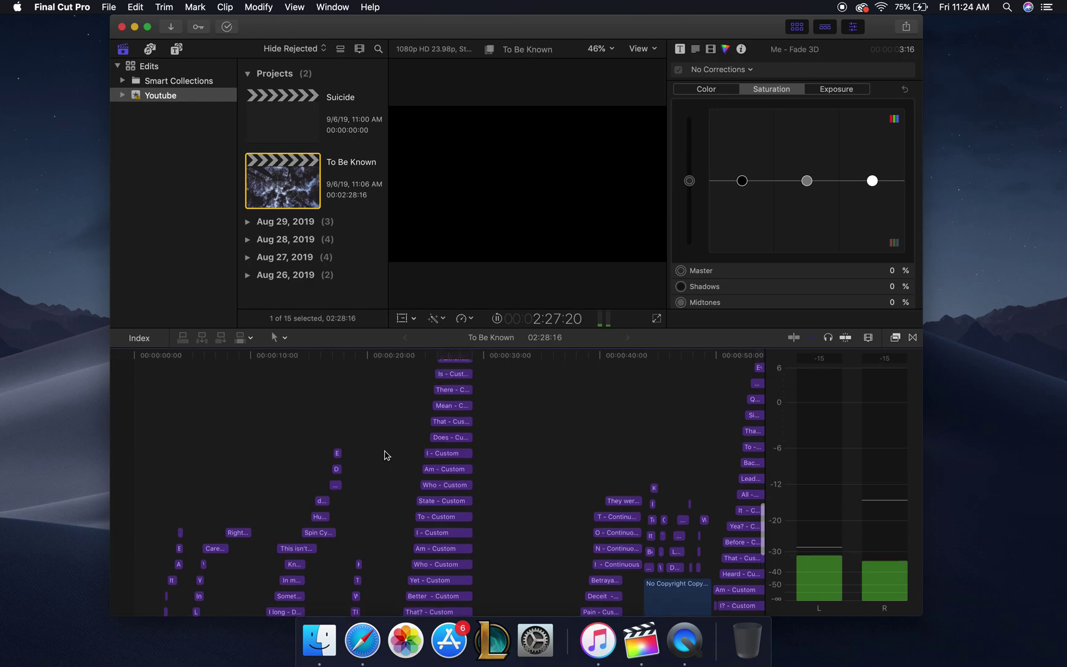
Examine the tall stacks of custom titles between the one-minute mark and the Jesus Background Test clip.
scroll(384, 455, right, 15)
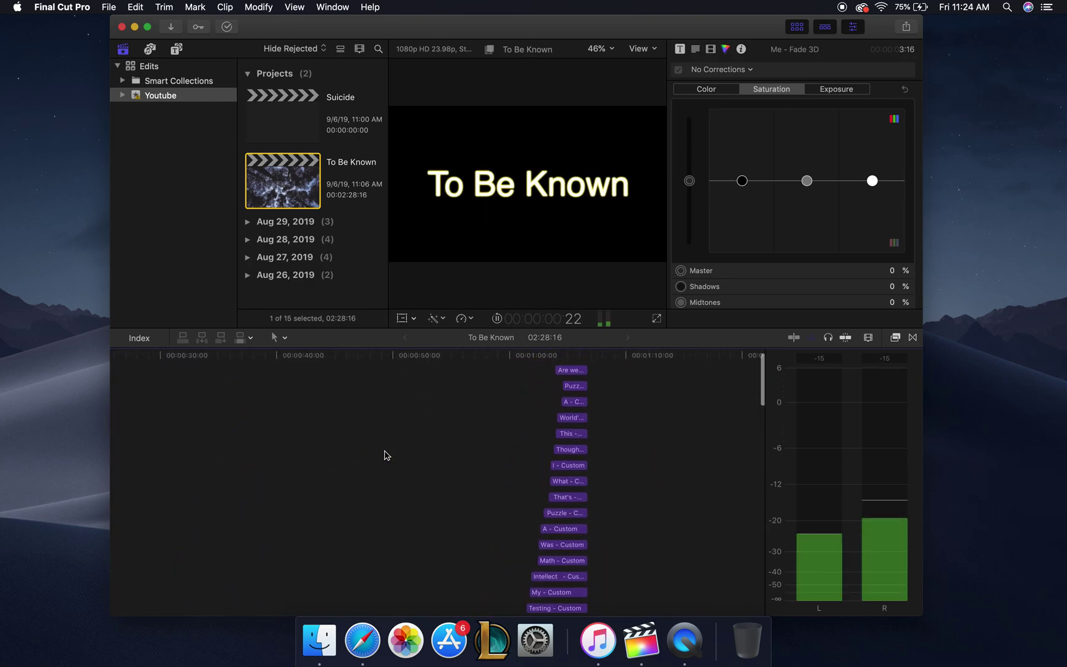
scroll(384, 455, right, 10)
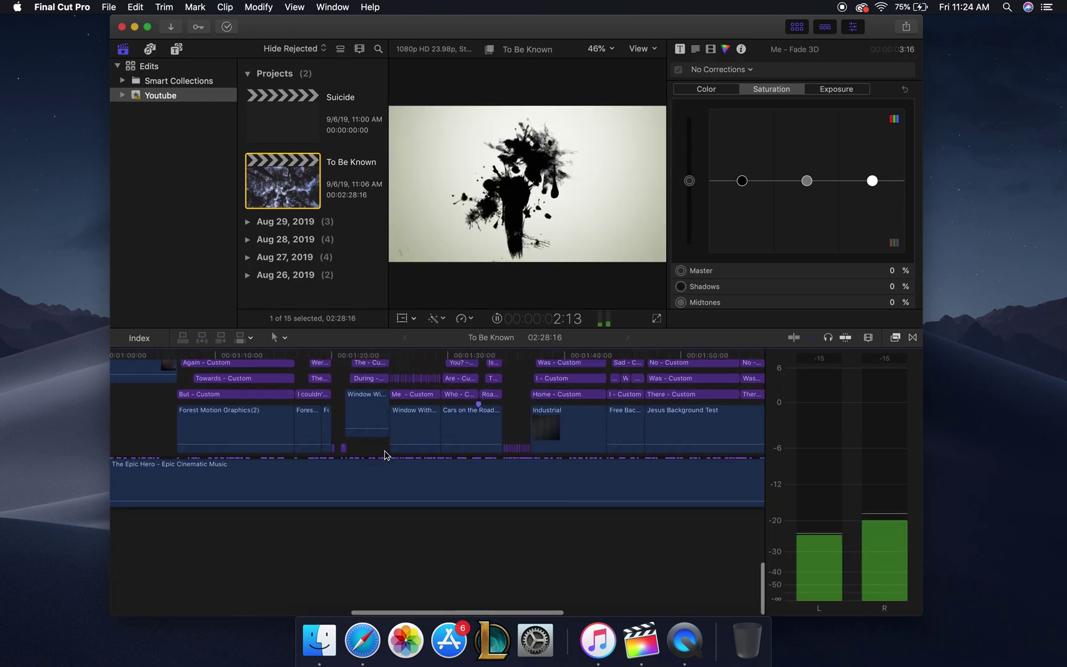
scroll(384, 455, right, 10)
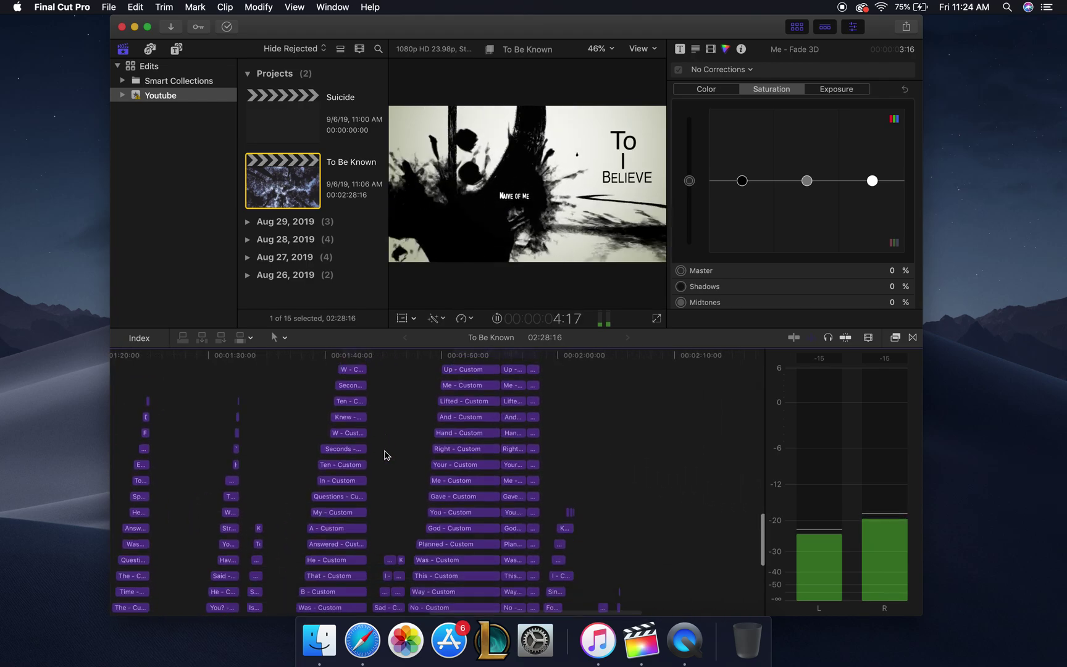
scroll(384, 455, left, 8)
scroll(384, 455, down, 2)
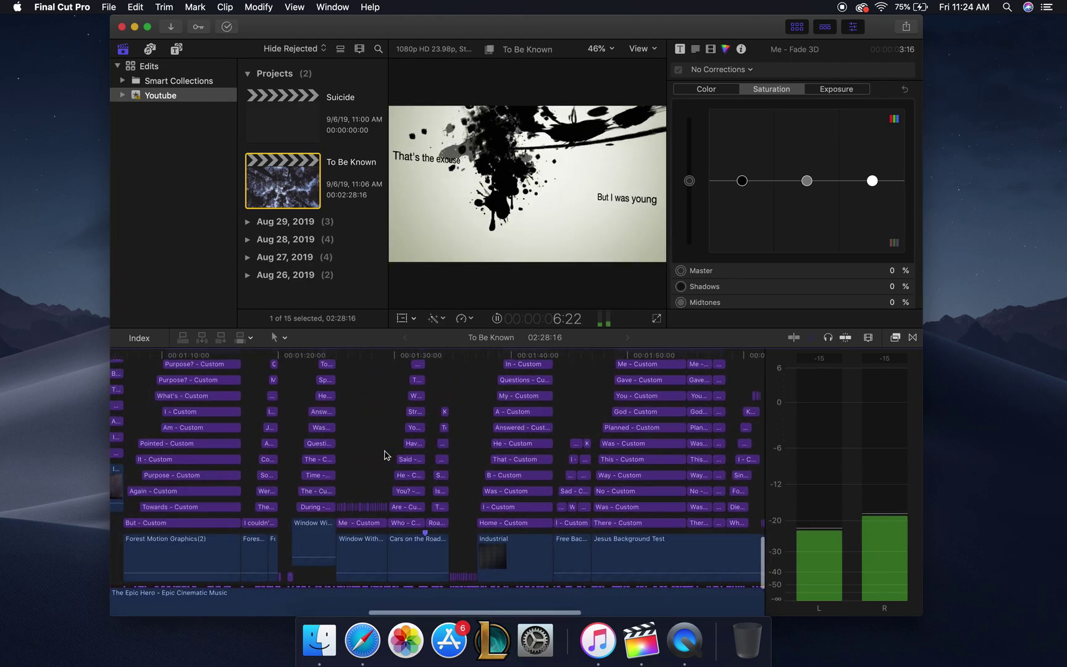
scroll(384, 455, down, 3)
scroll(384, 455, left, 7)
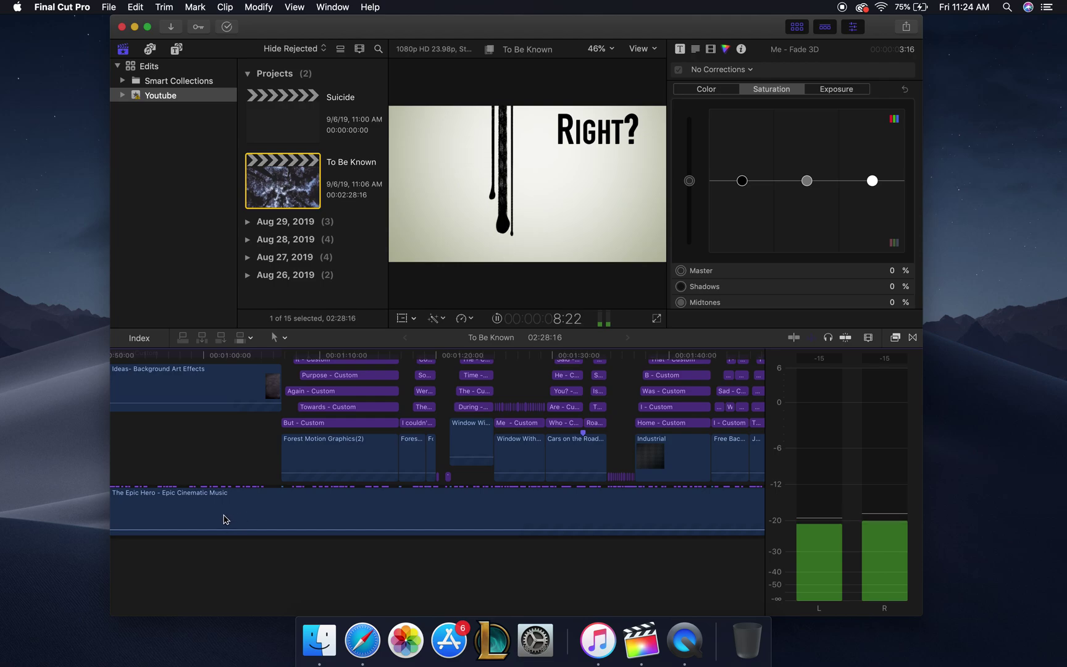
Replay several points of the Ideas- Background Art Effects section, then return to the opening clips on the timeline.
click(235, 460)
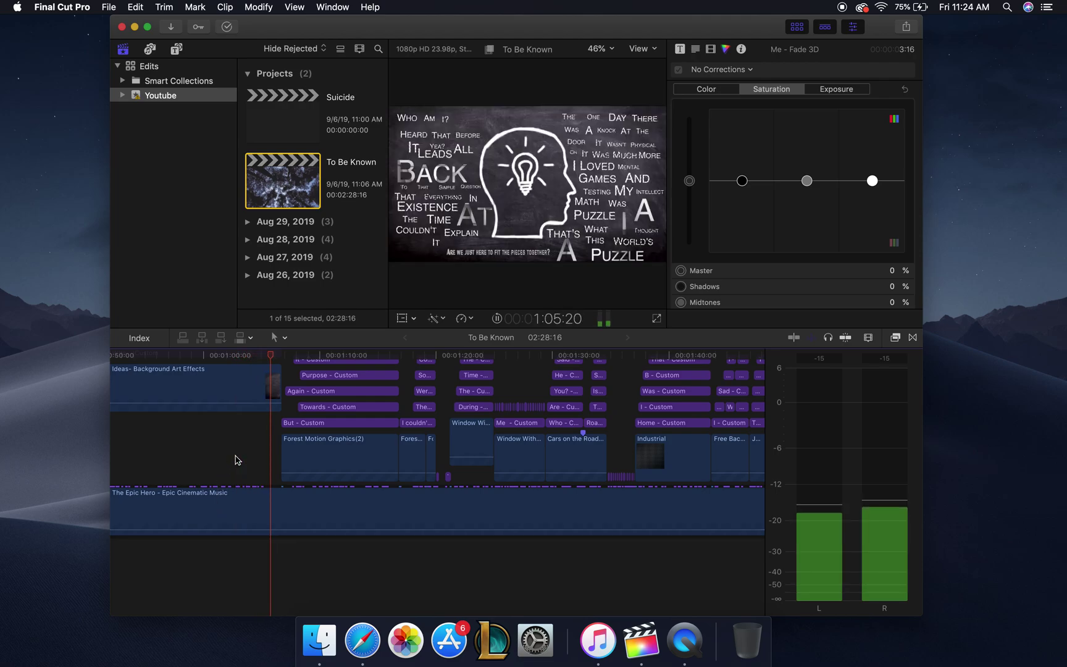
click(257, 445)
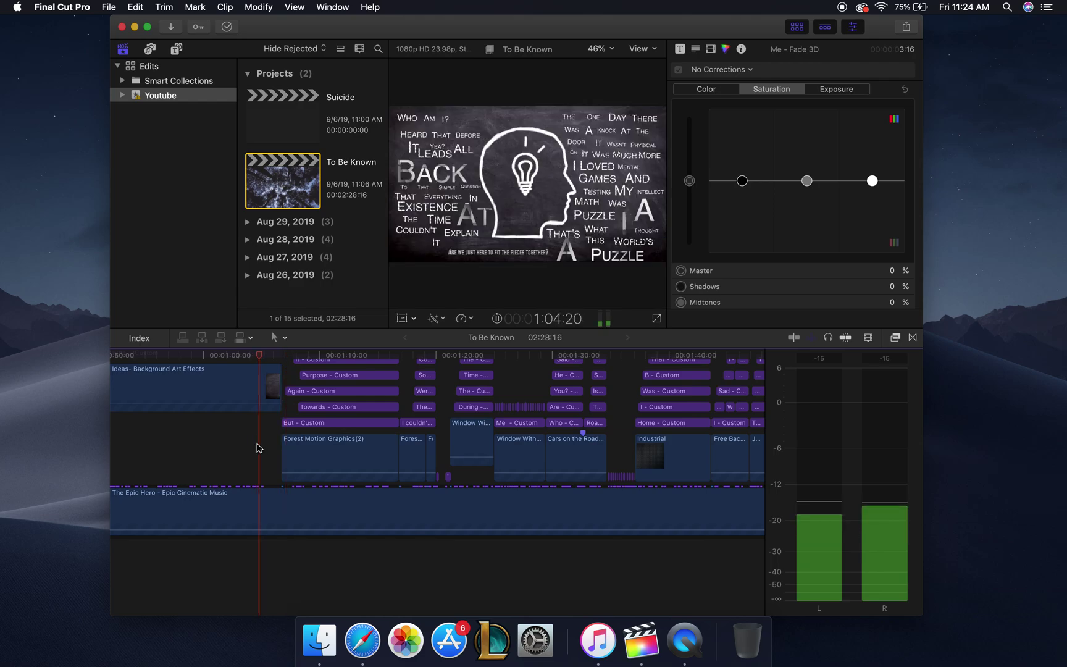
click(171, 451)
scroll(216, 441, left, 10)
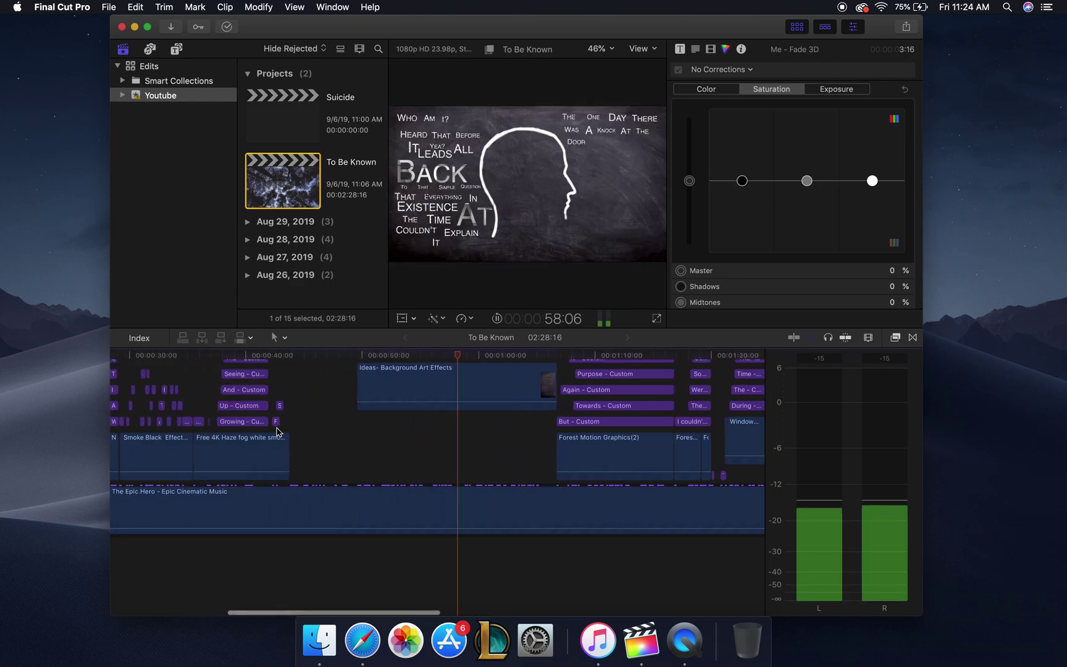
scroll(277, 431, left, 8)
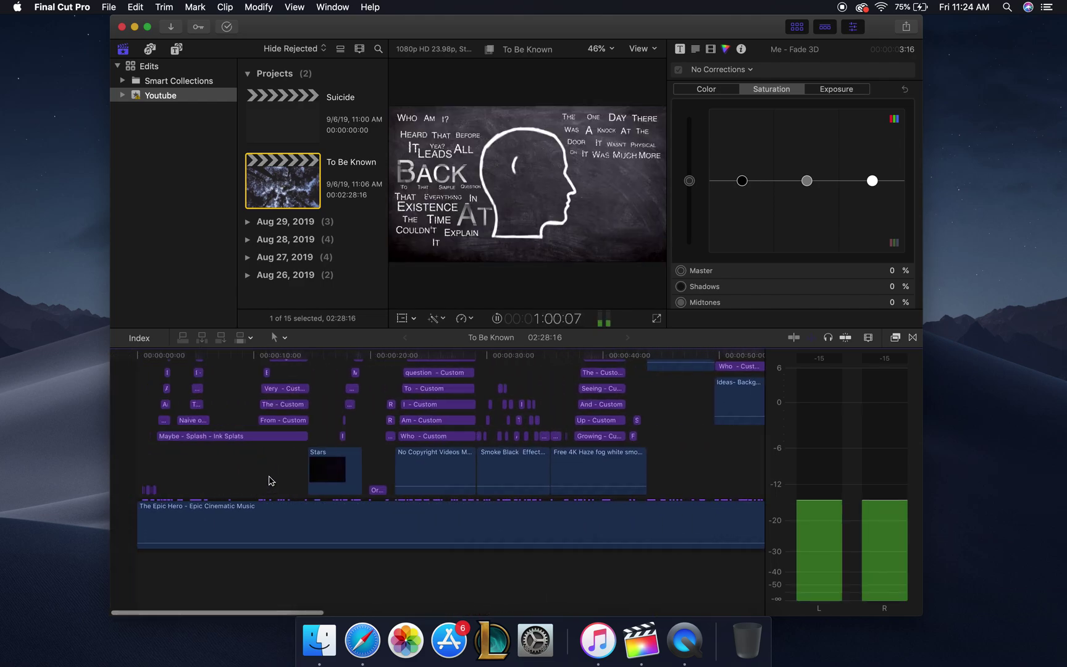
Play from the "Or were they?" title and examine the title stacks above the smoke and haze clips.
click(373, 404)
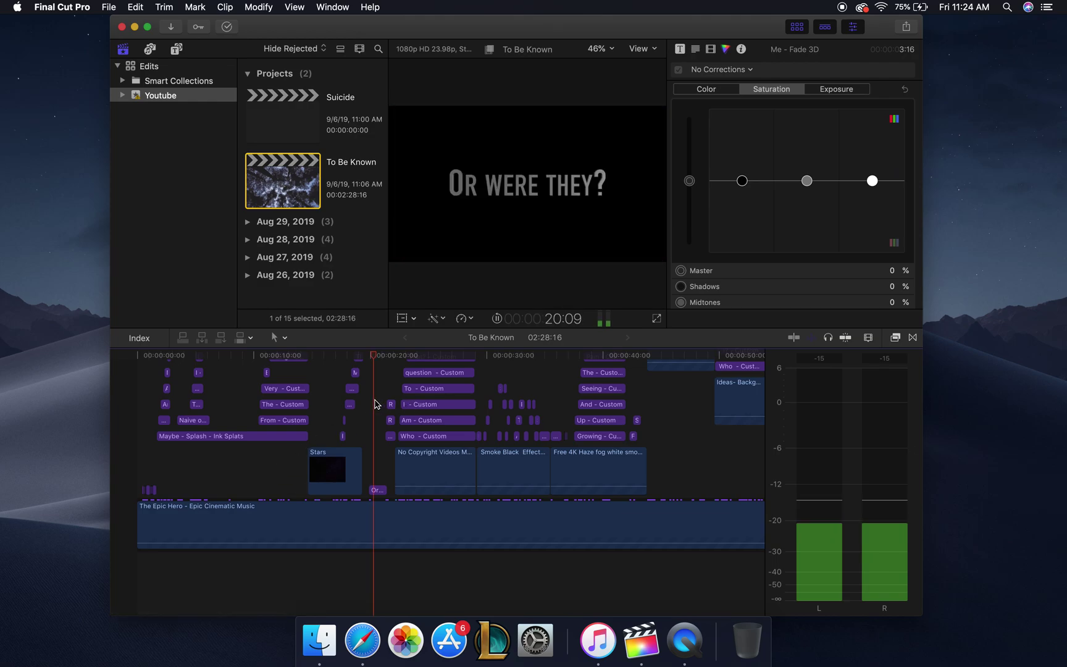
scroll(346, 474, up, 5)
scroll(345, 475, right, 5)
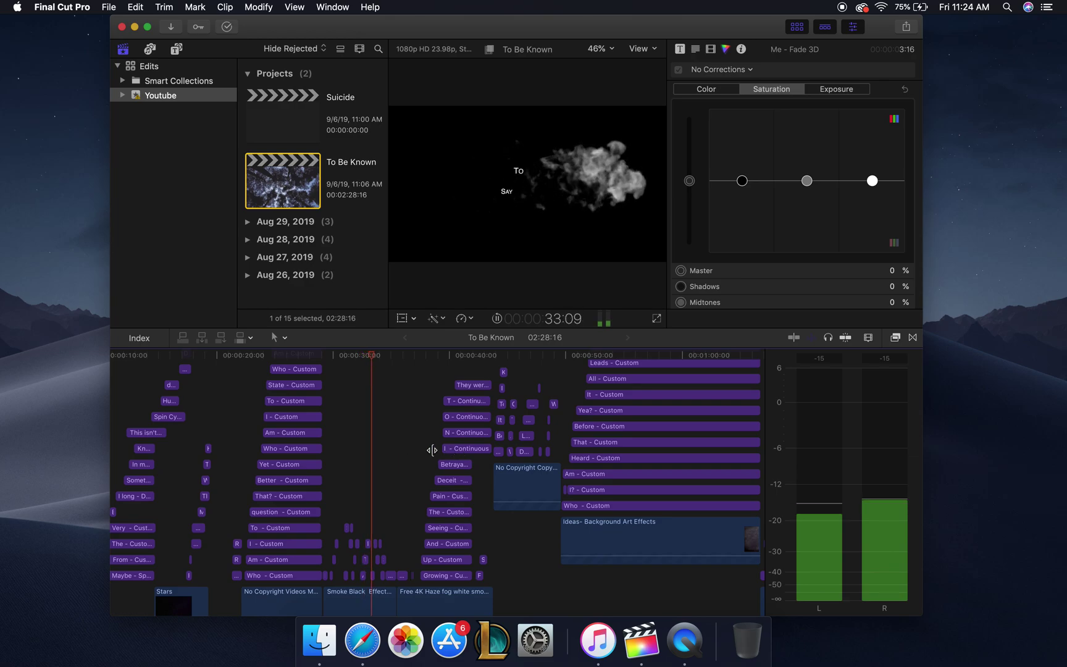
scroll(406, 458, up, 4)
scroll(407, 459, right, 3)
Play the Ideas- Background Art Effects section from near its start, survey the title stacks after it, and pause near the section's end.
click(480, 419)
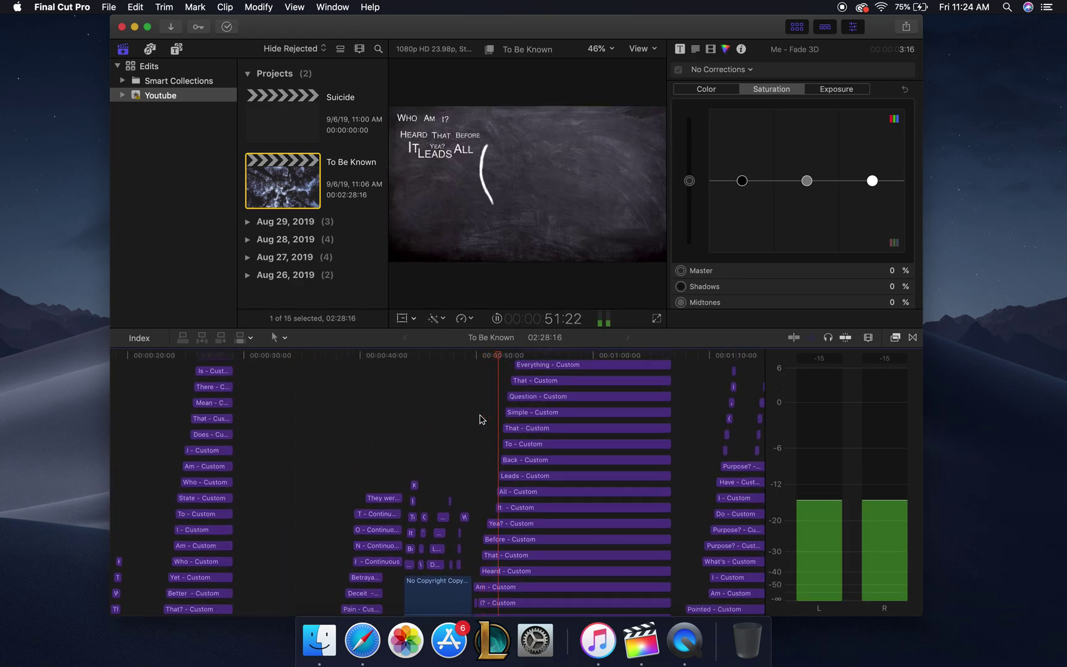
scroll(639, 434, right, 10)
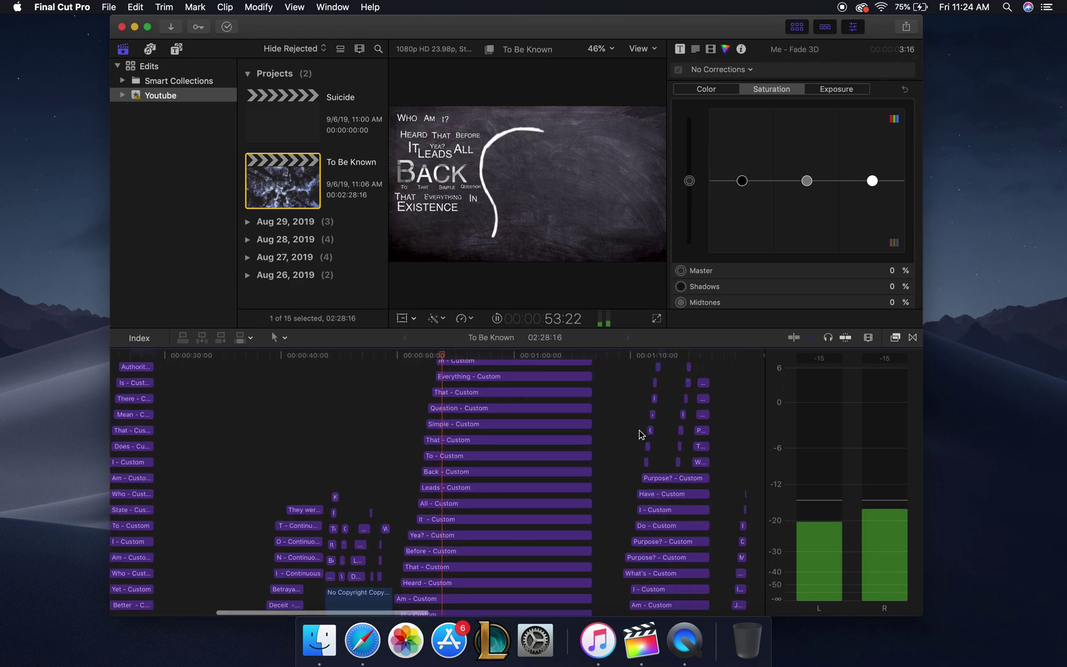
scroll(639, 436, down, 5)
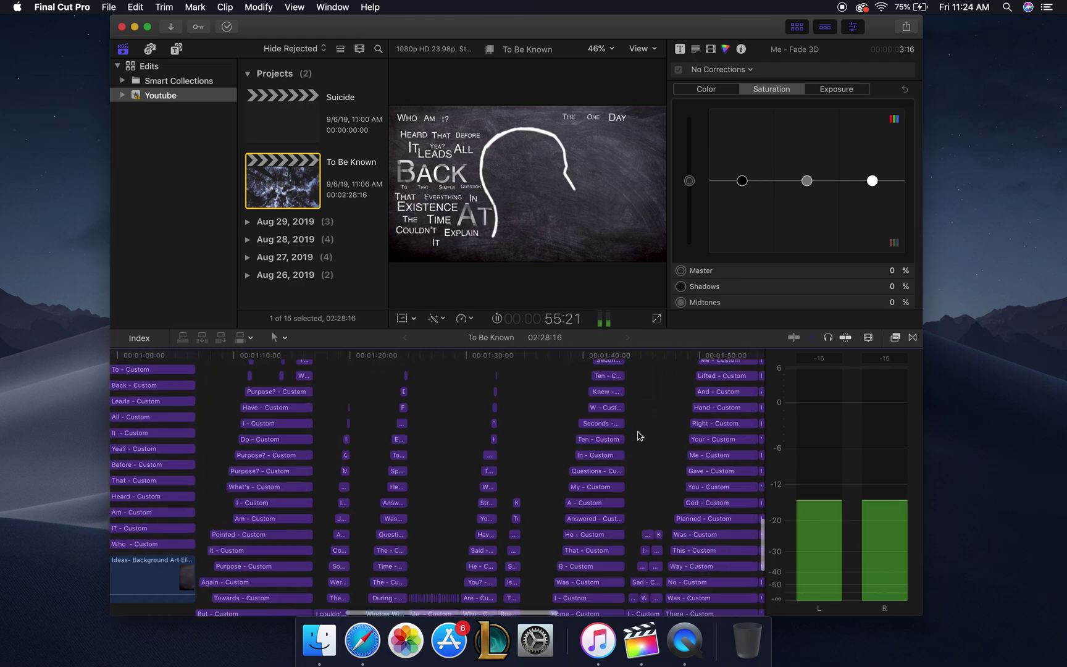
scroll(639, 434, up, 3)
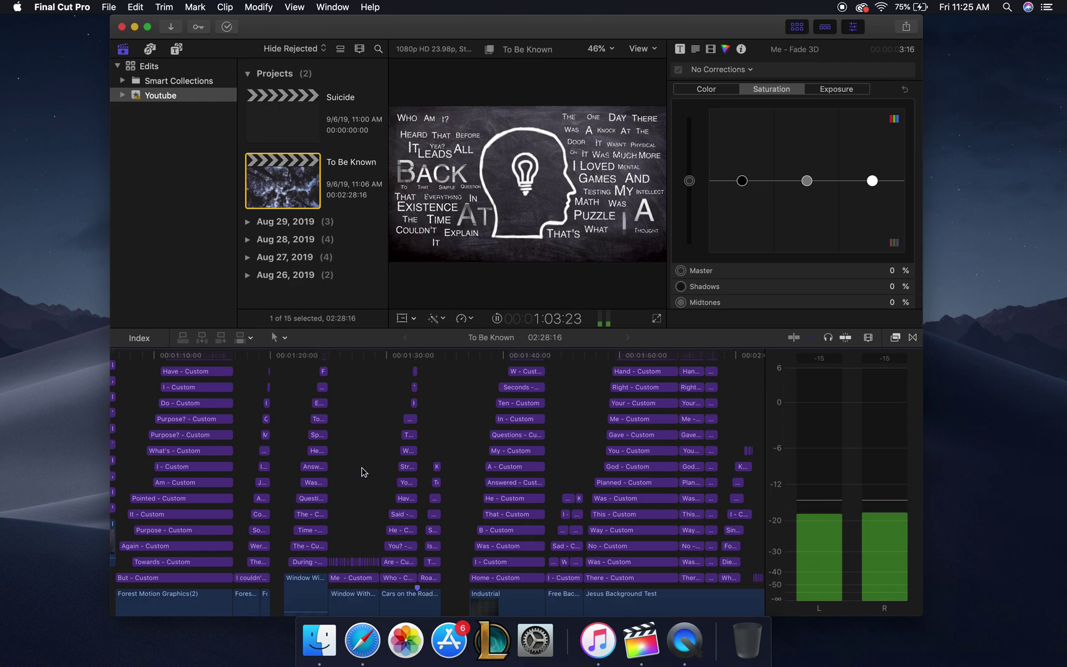
key(space)
scroll(363, 472, left, 5)
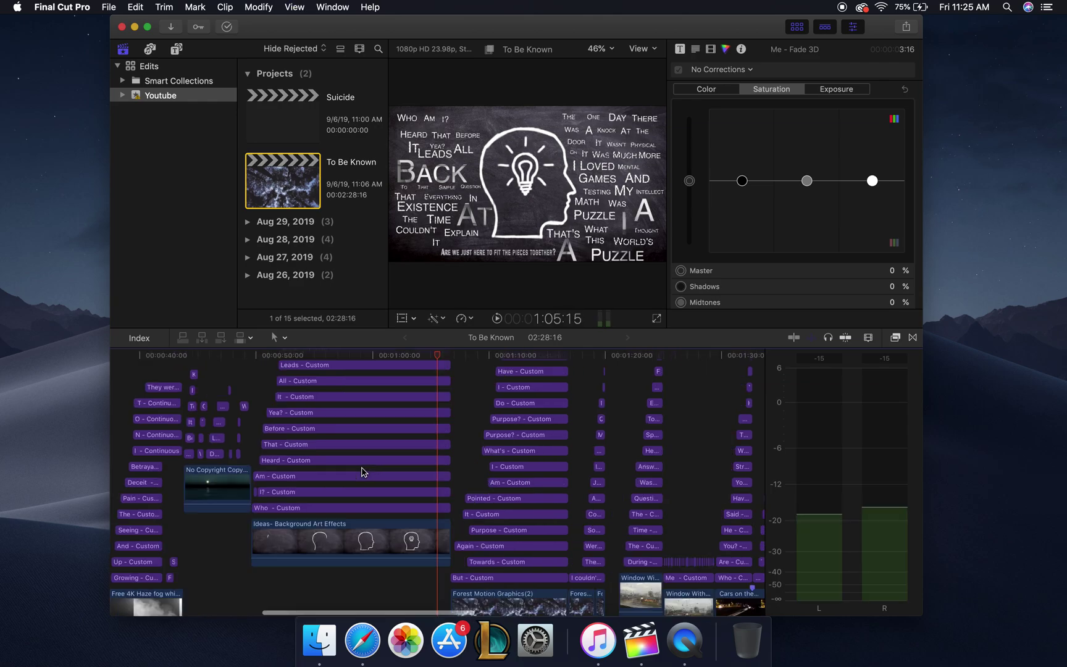